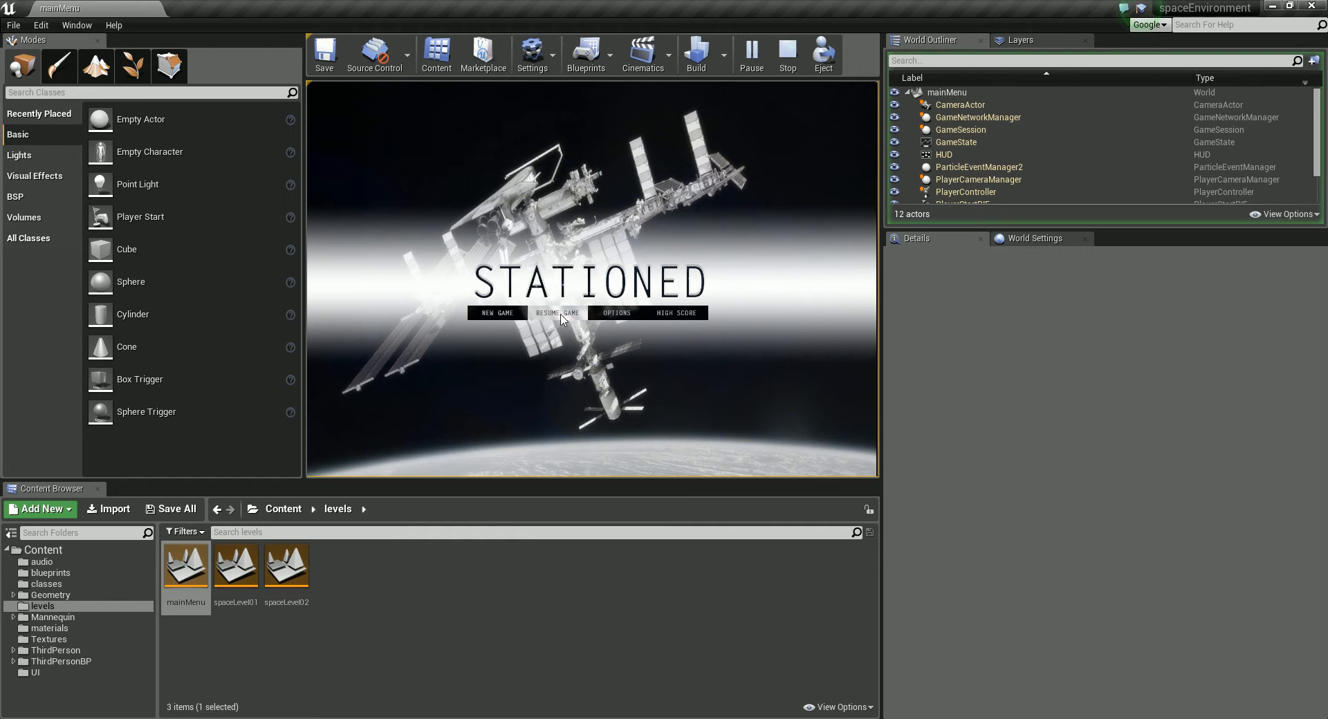
Step: Start a new game from the running main menu preview, and stop the play session once the level loads
left_click(497, 314)
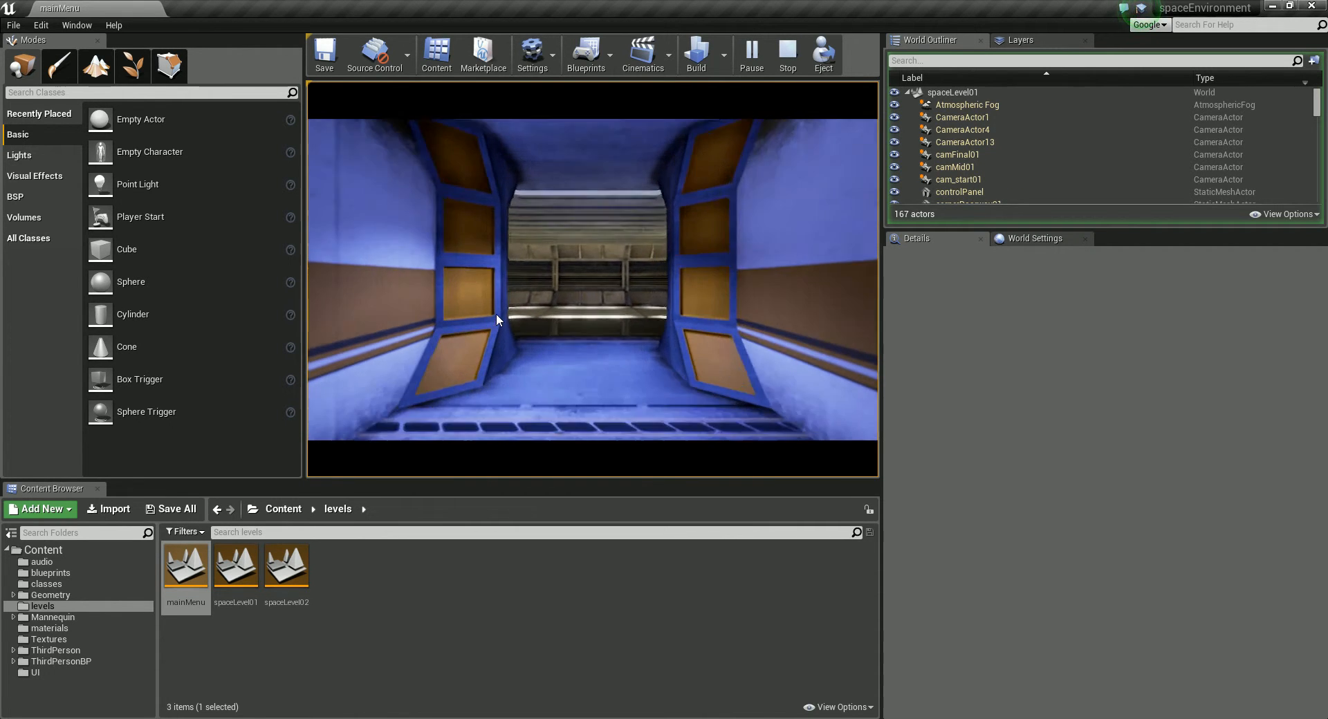
key("Escape")
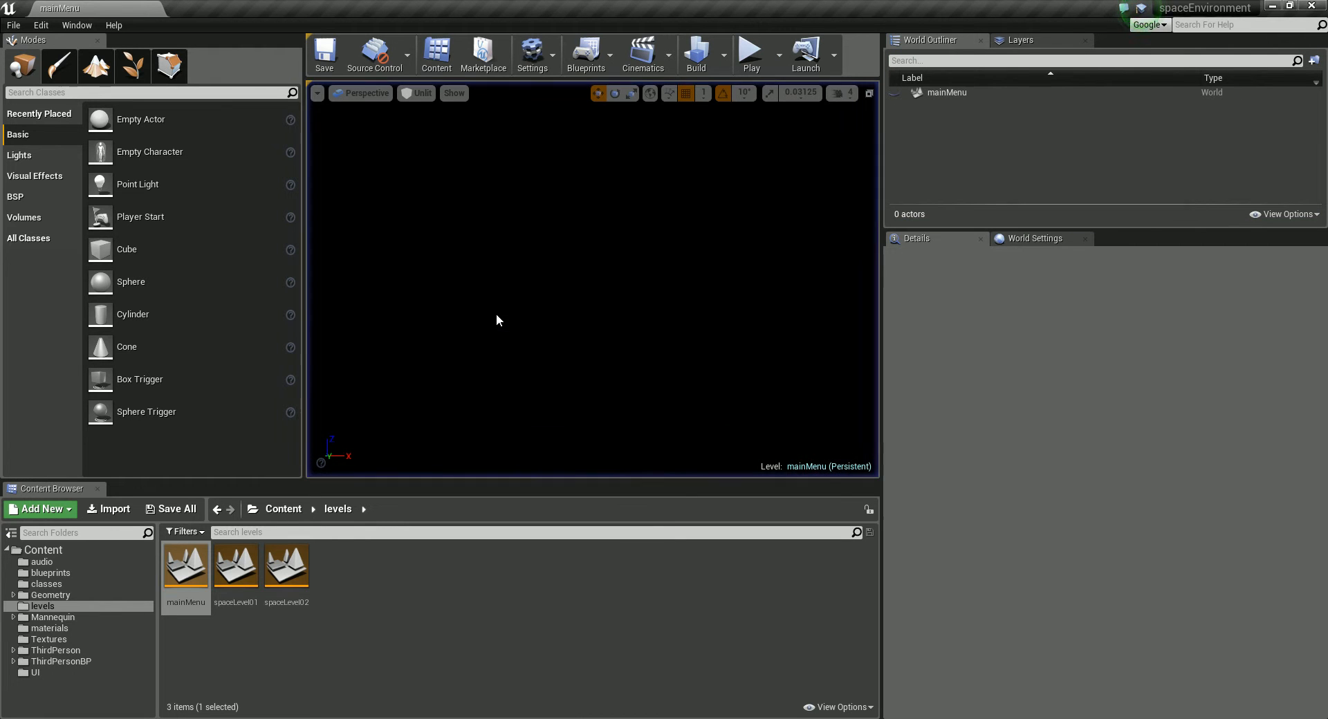
left_click(678, 278)
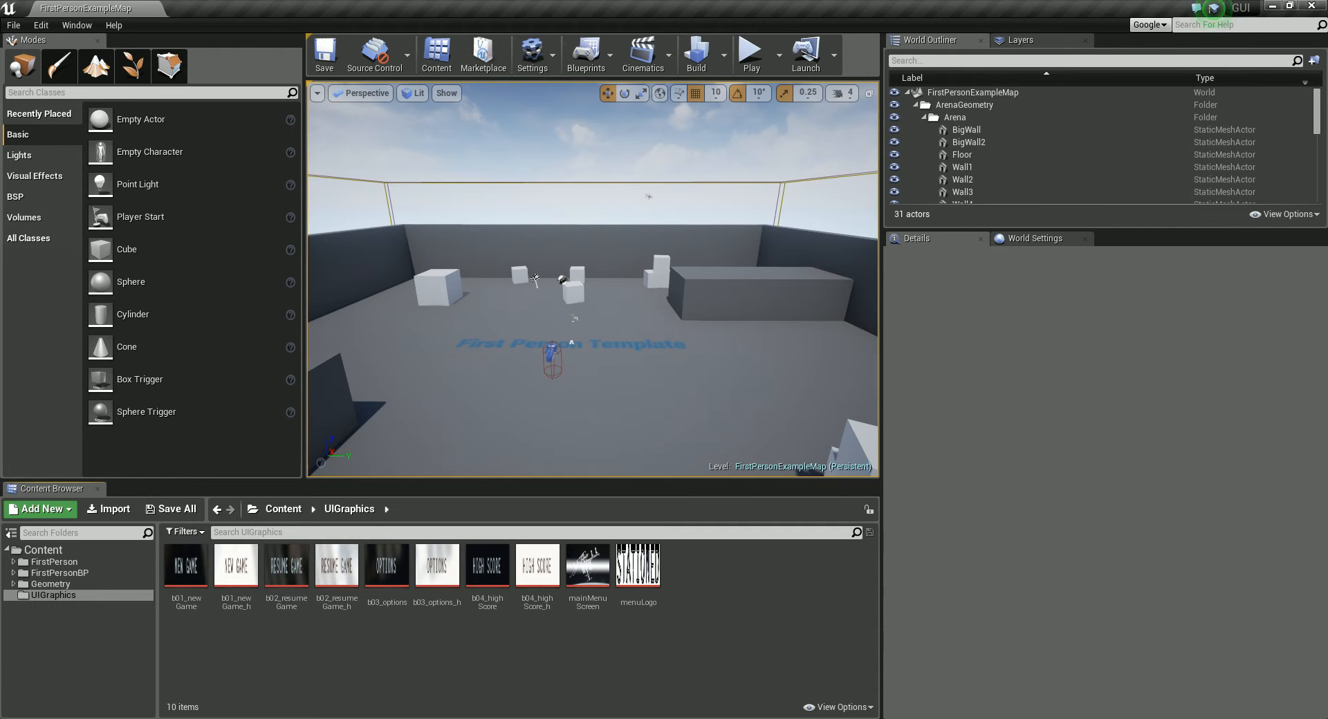
Step: Select all the textures in the UIGraphics folder, from b01_newGame to menuLogo, and open them for bulk editing in the Property Matrix
left_click(60, 690)
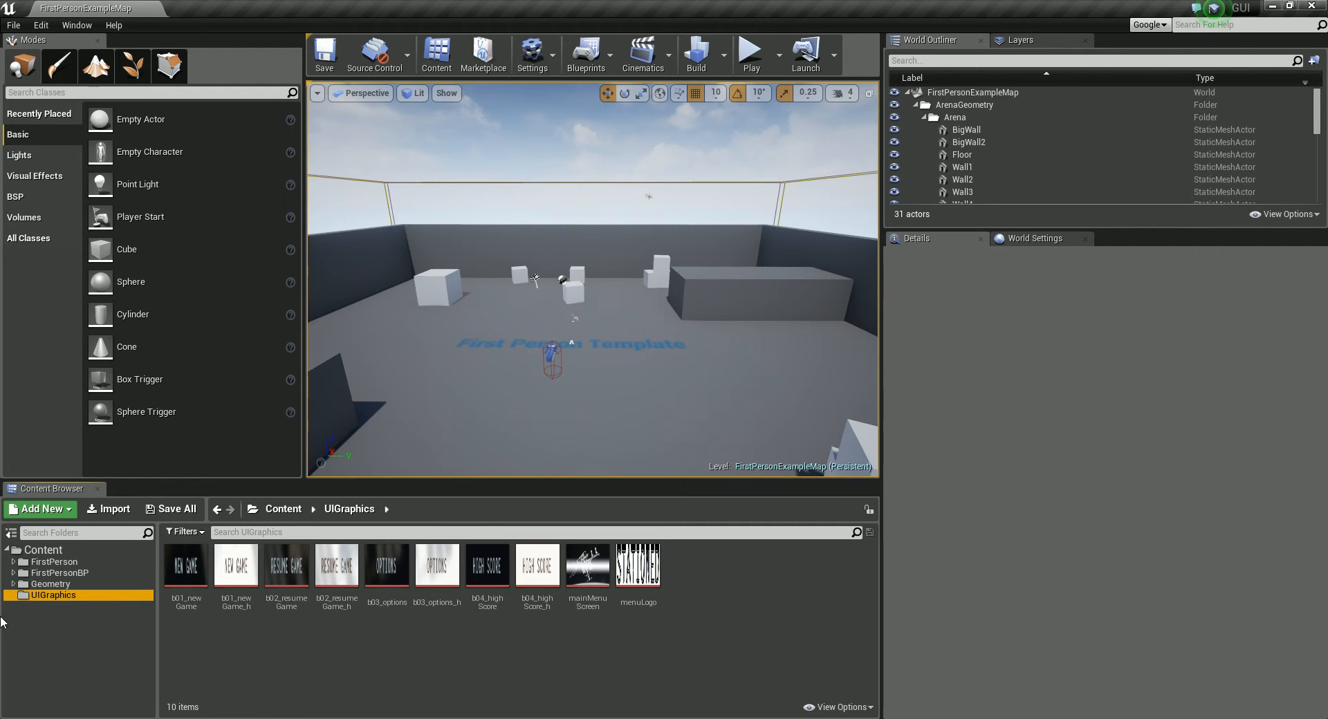
left_click(186, 567)
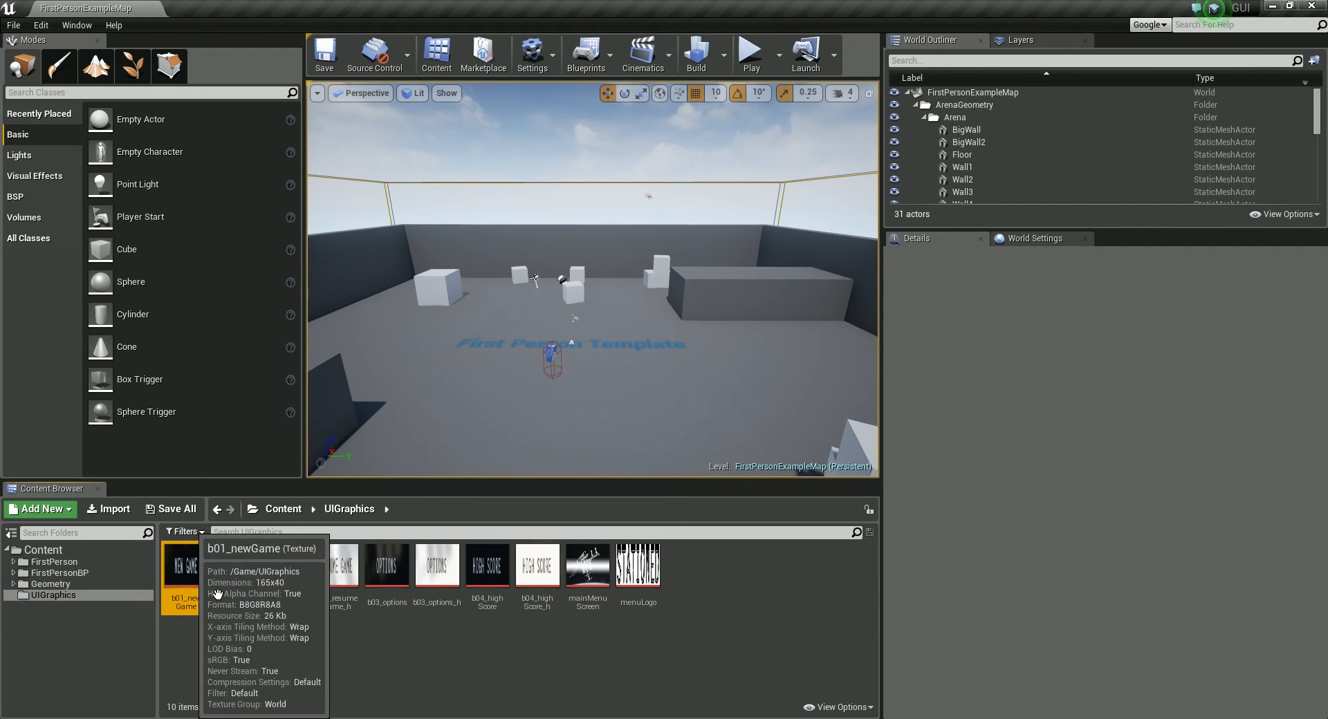
left_click(654, 576, "shift")
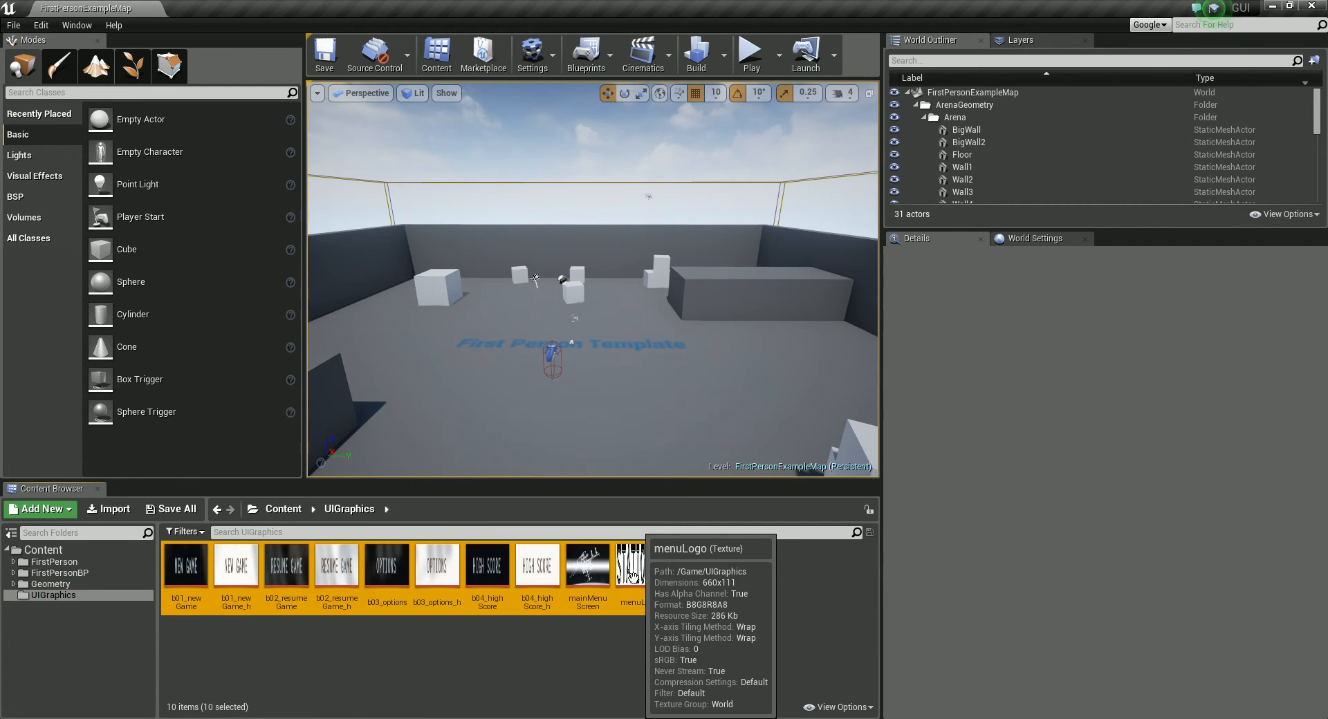
left_click(285, 658)
left_click(204, 588)
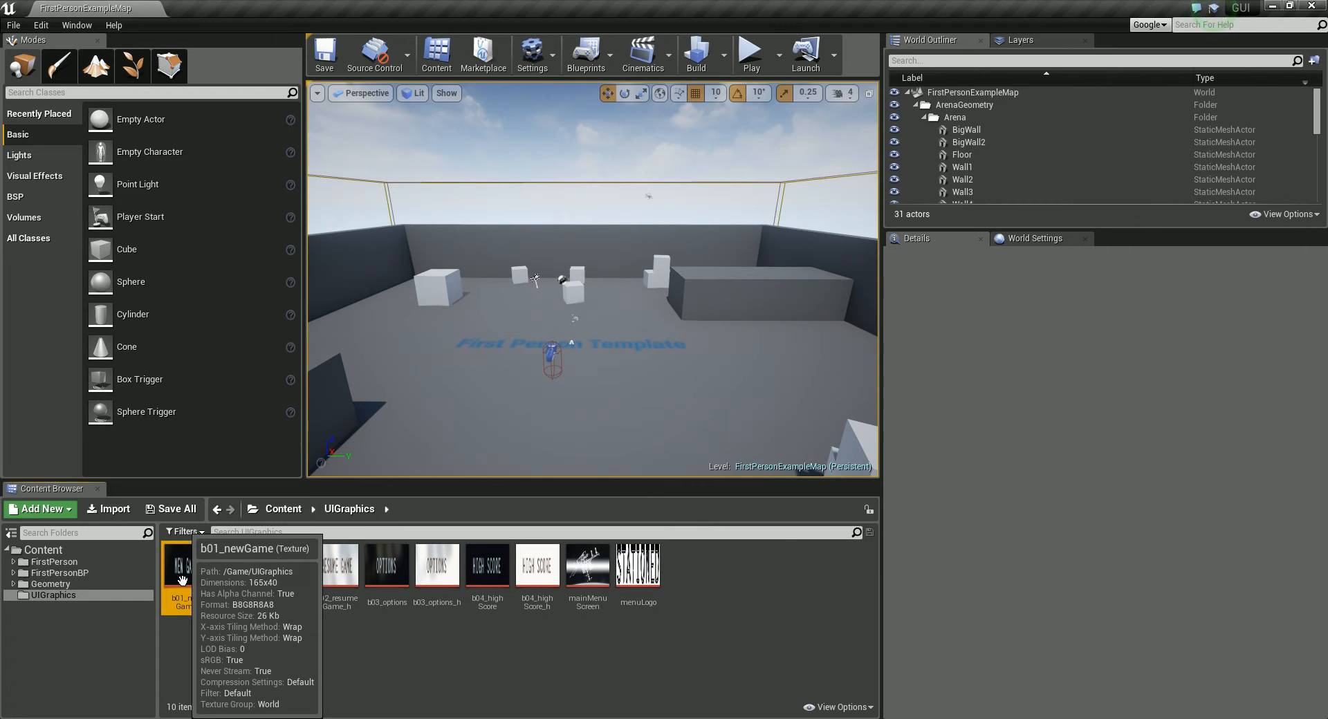
left_click(629, 574, "shift")
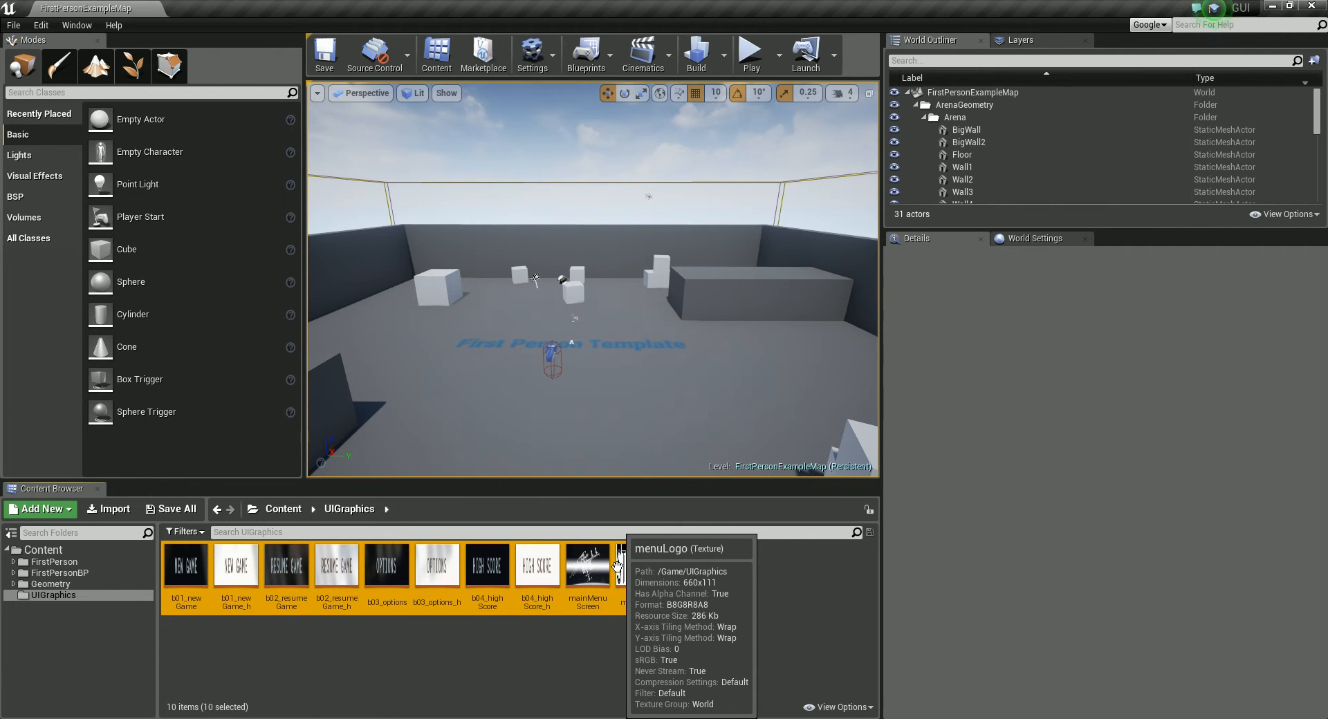
right_click(630, 571)
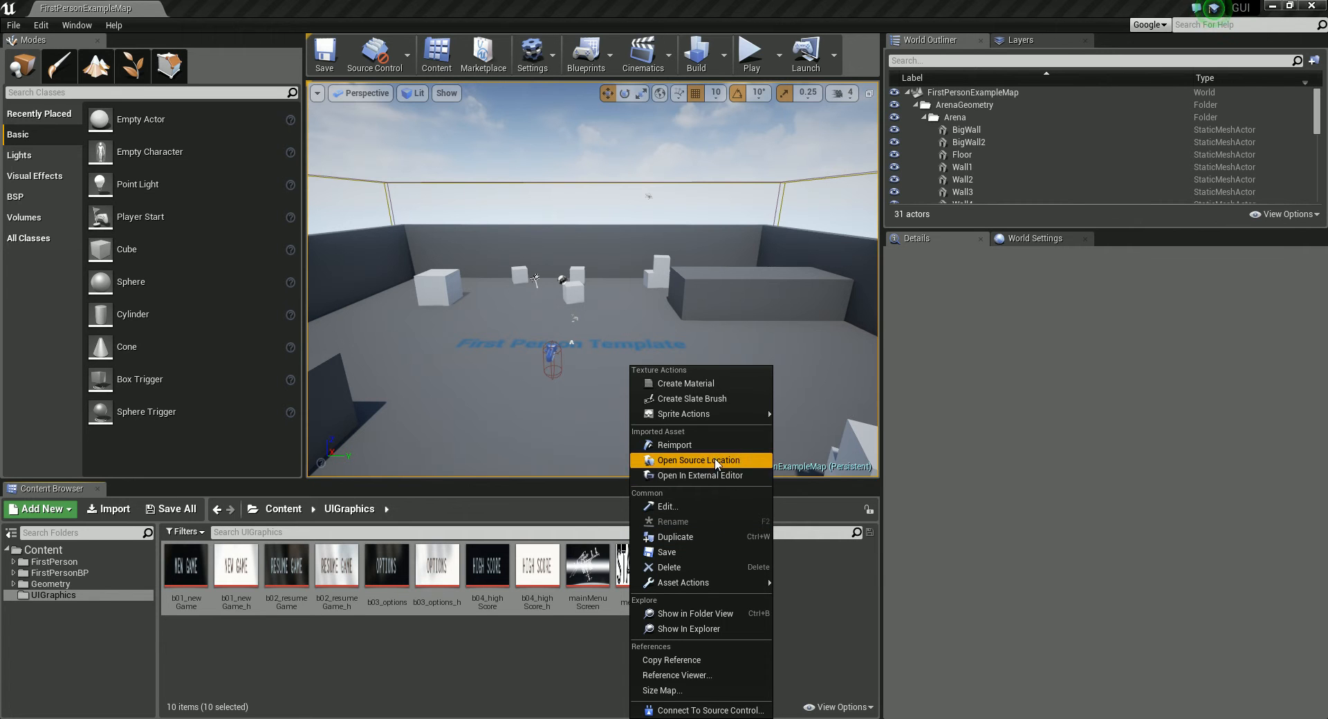
mouse_move(710, 587)
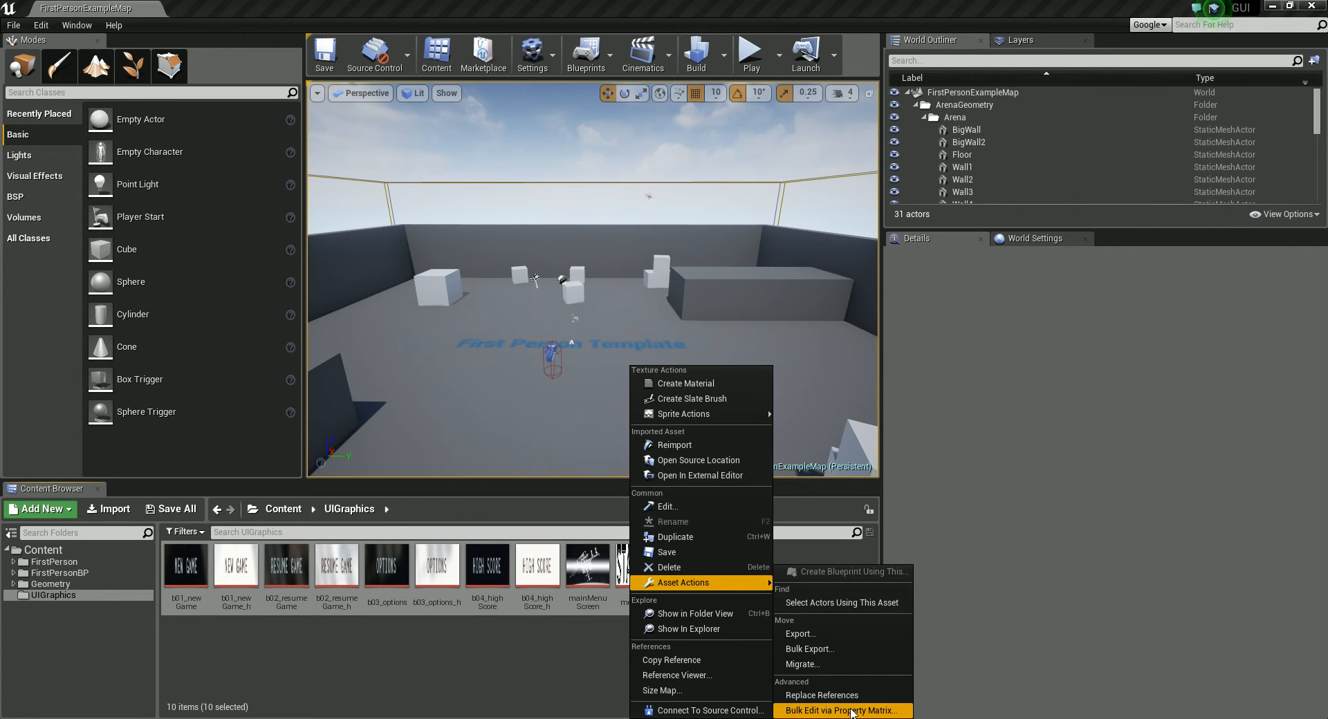
left_click(858, 711)
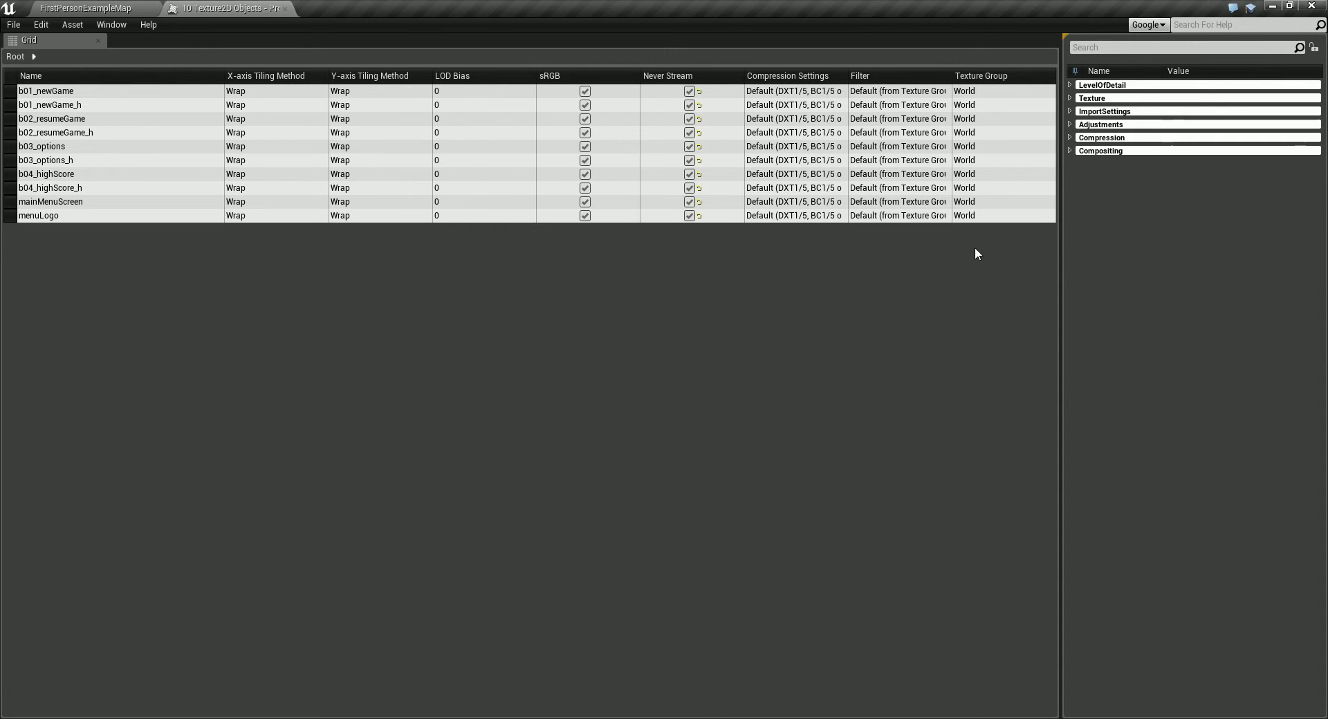
Step: Set the Compression Settings of all the selected textures to UserInterface2D (RGBA)
left_click(1070, 137)
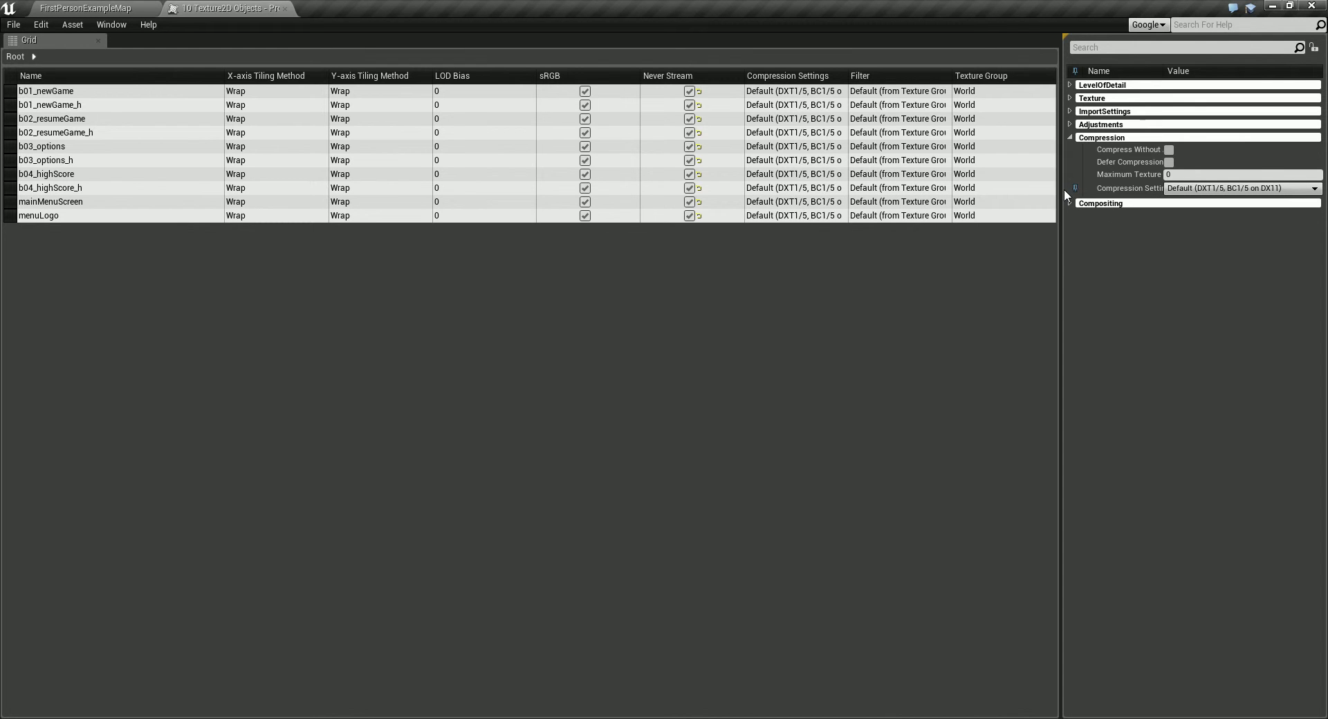
left_click_drag(1064, 189, 928, 191)
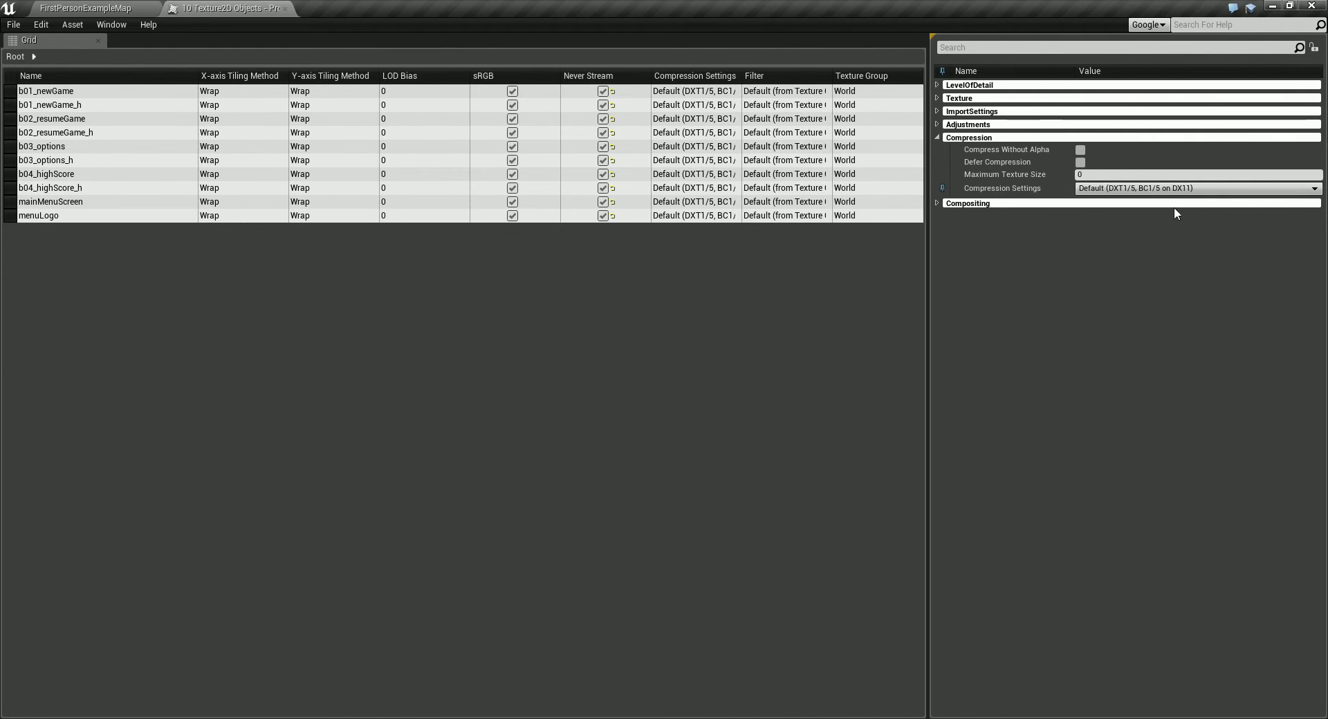
left_click(1179, 188)
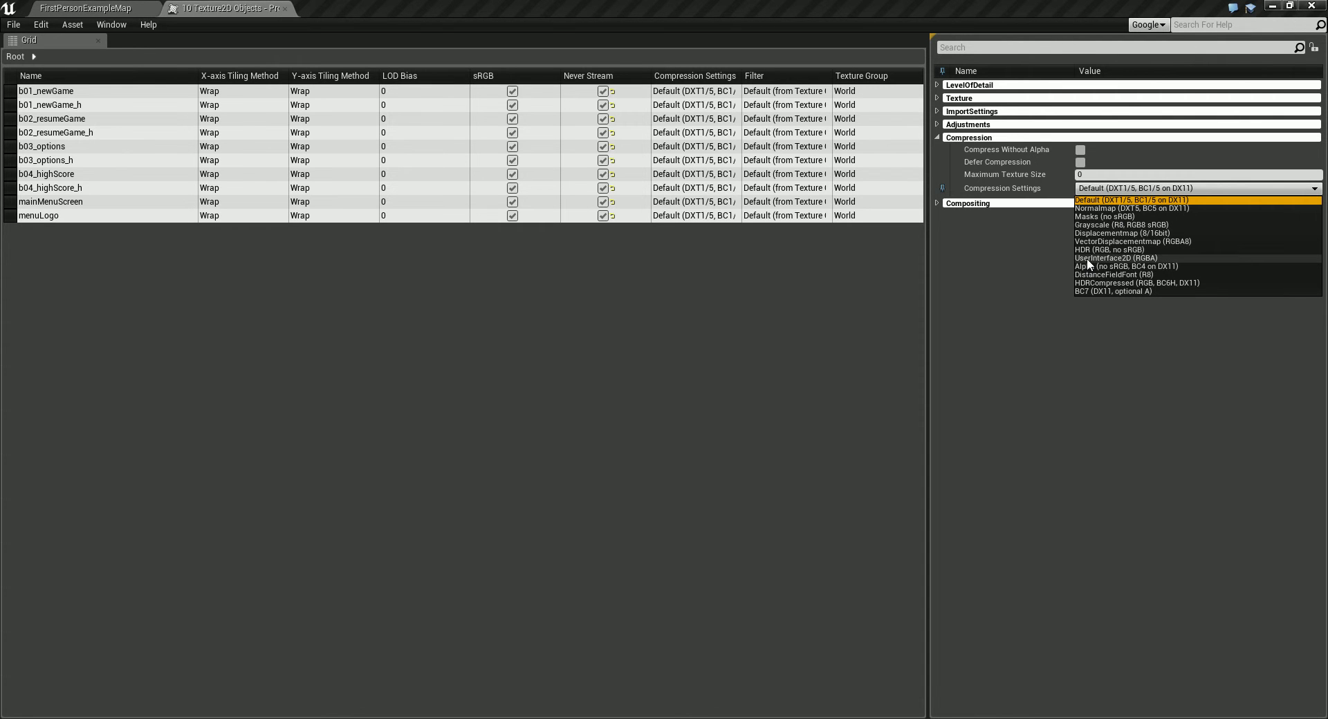
left_click(1151, 258)
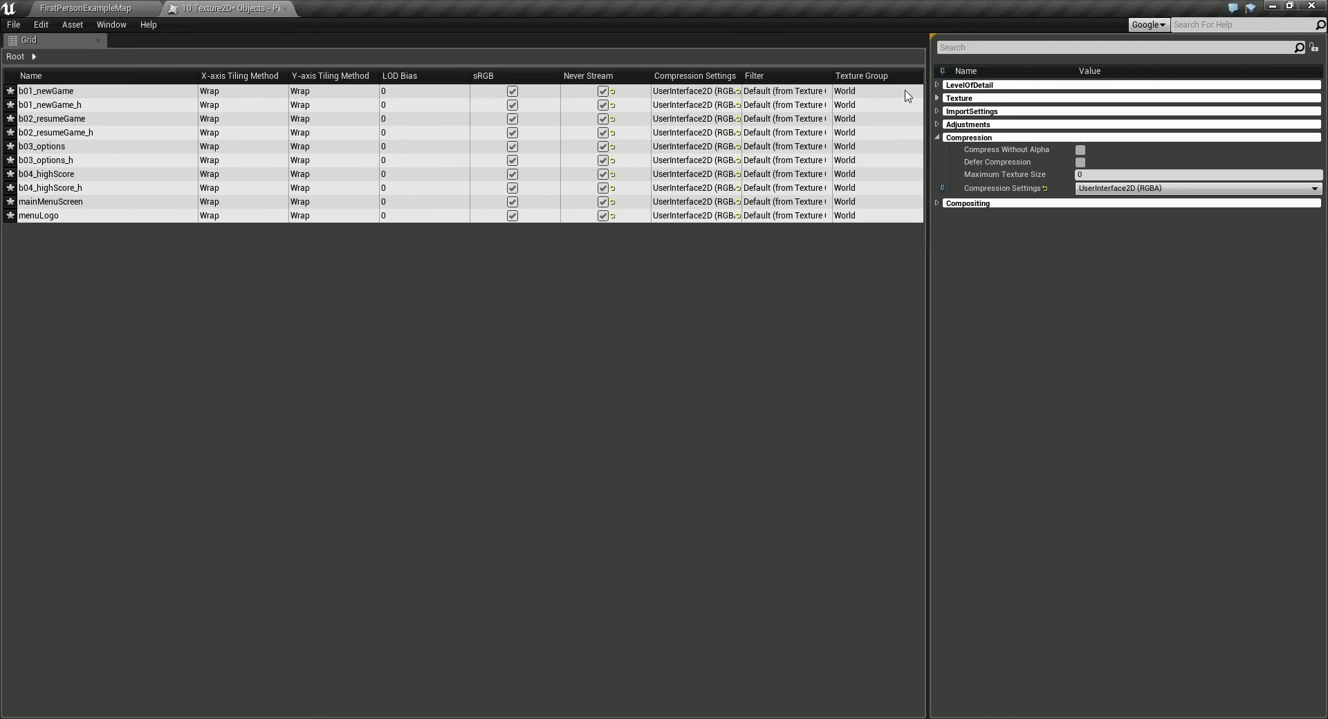
Step: Save the bulk texture edits, close the Property Matrix and clear the texture selection
left_click(16, 28)
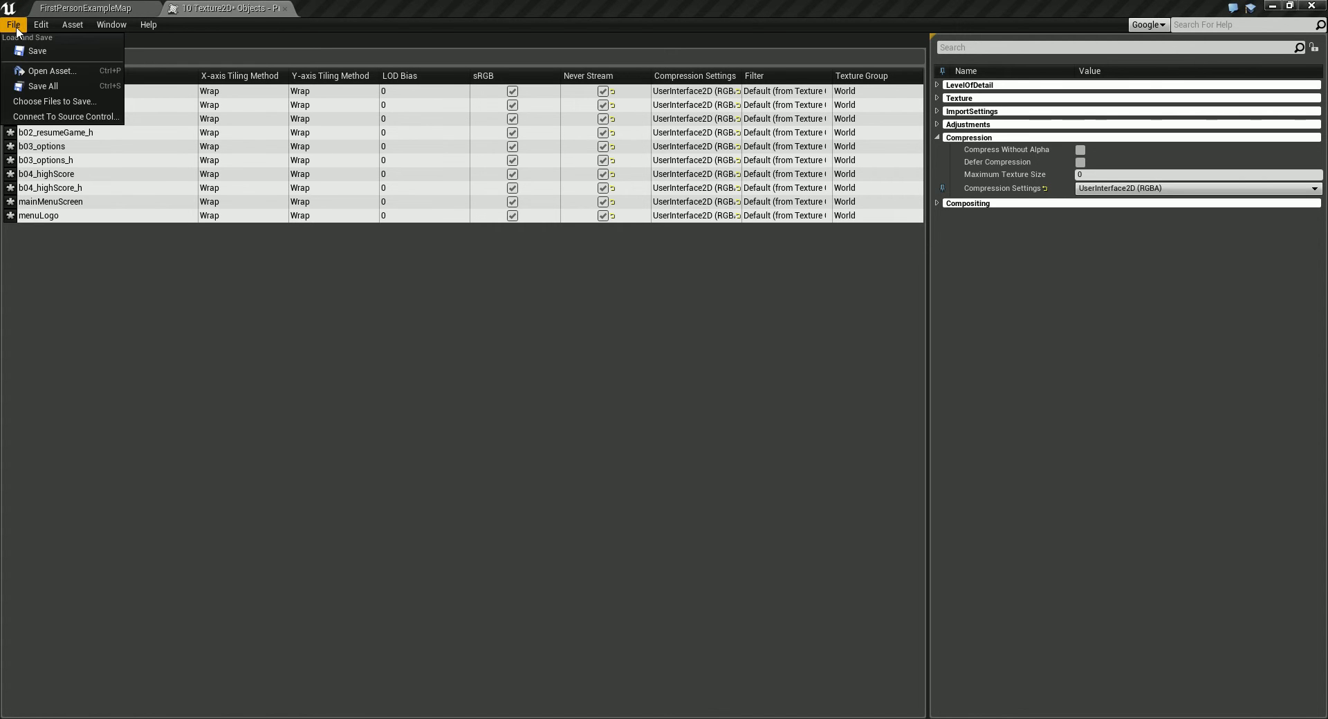
left_click(42, 51)
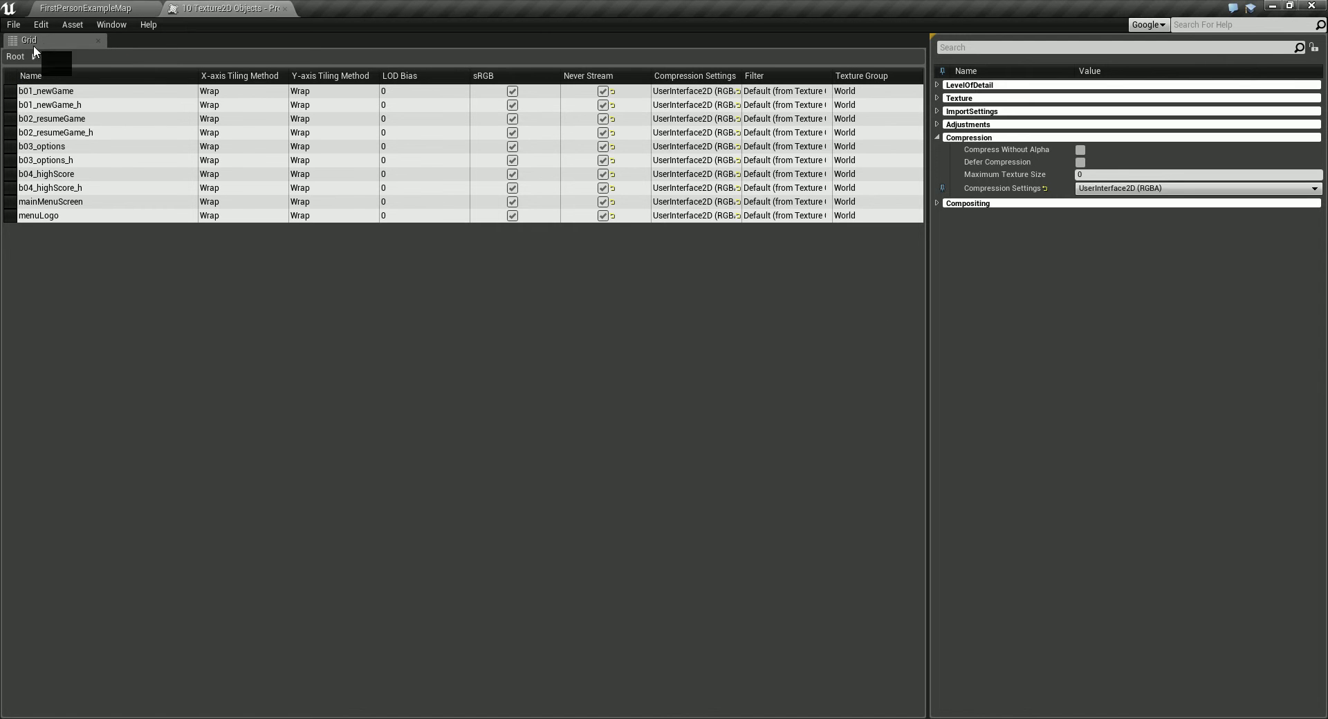
left_click(285, 8)
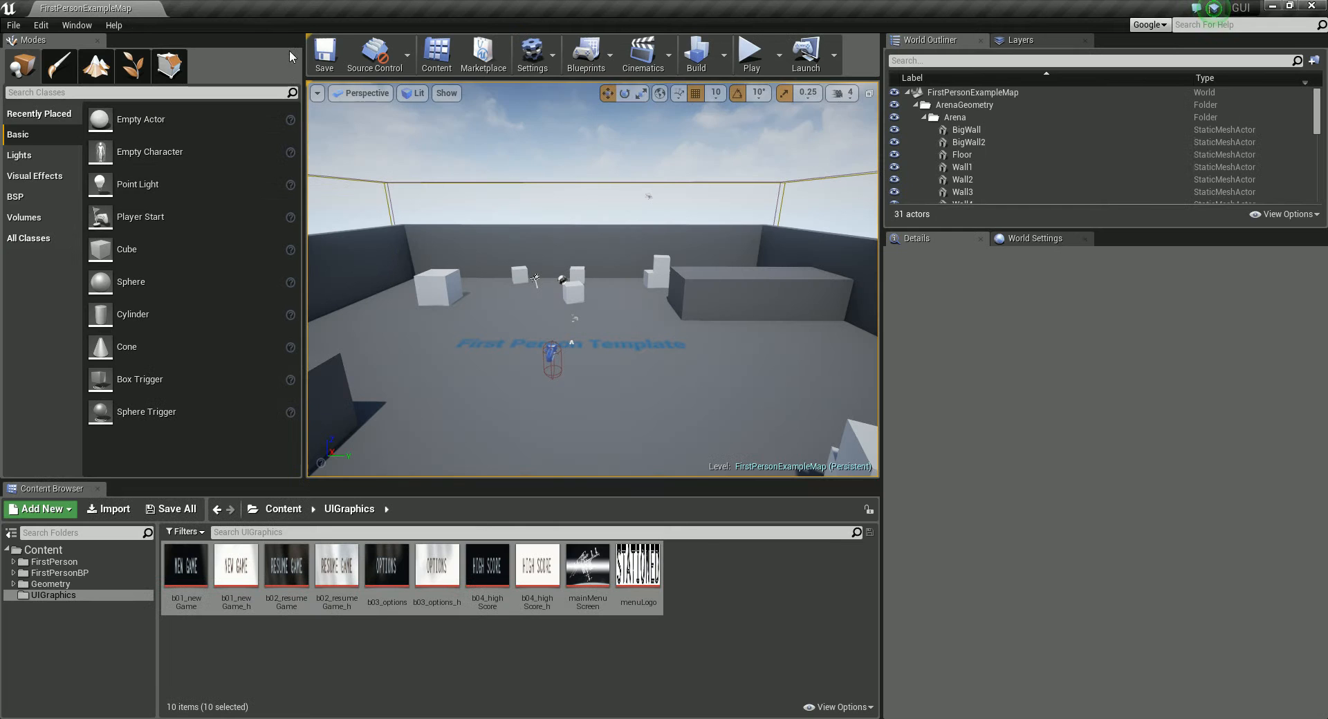
left_click(511, 690)
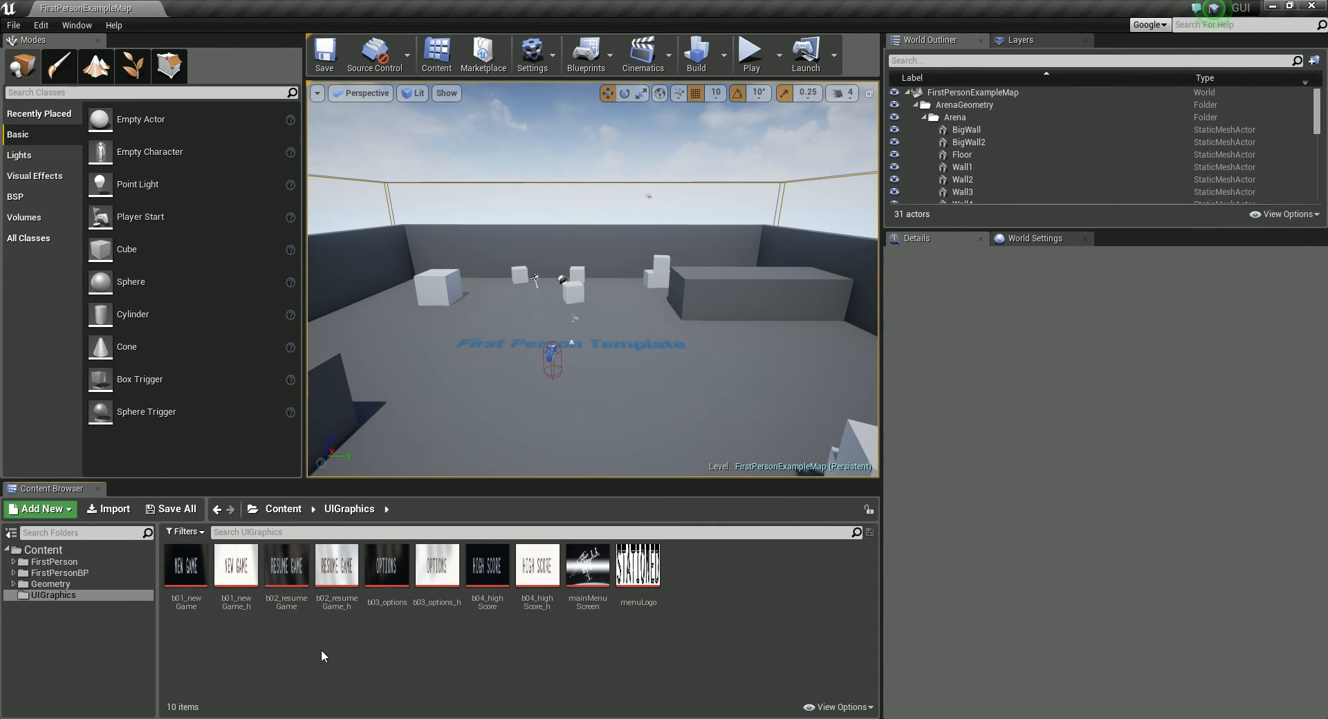
Step: Create a folder named UI_BP directly under the Content folder
left_click(44, 550)
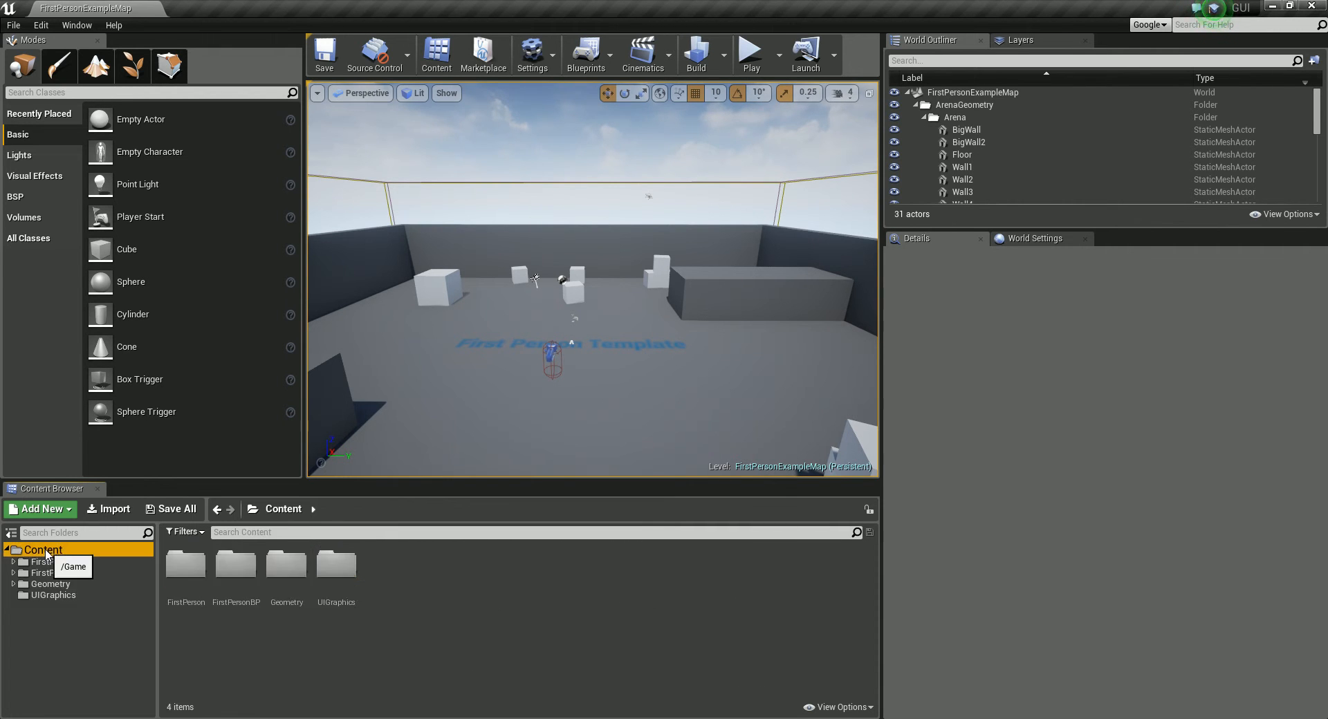
right_click(46, 553)
left_click(106, 496)
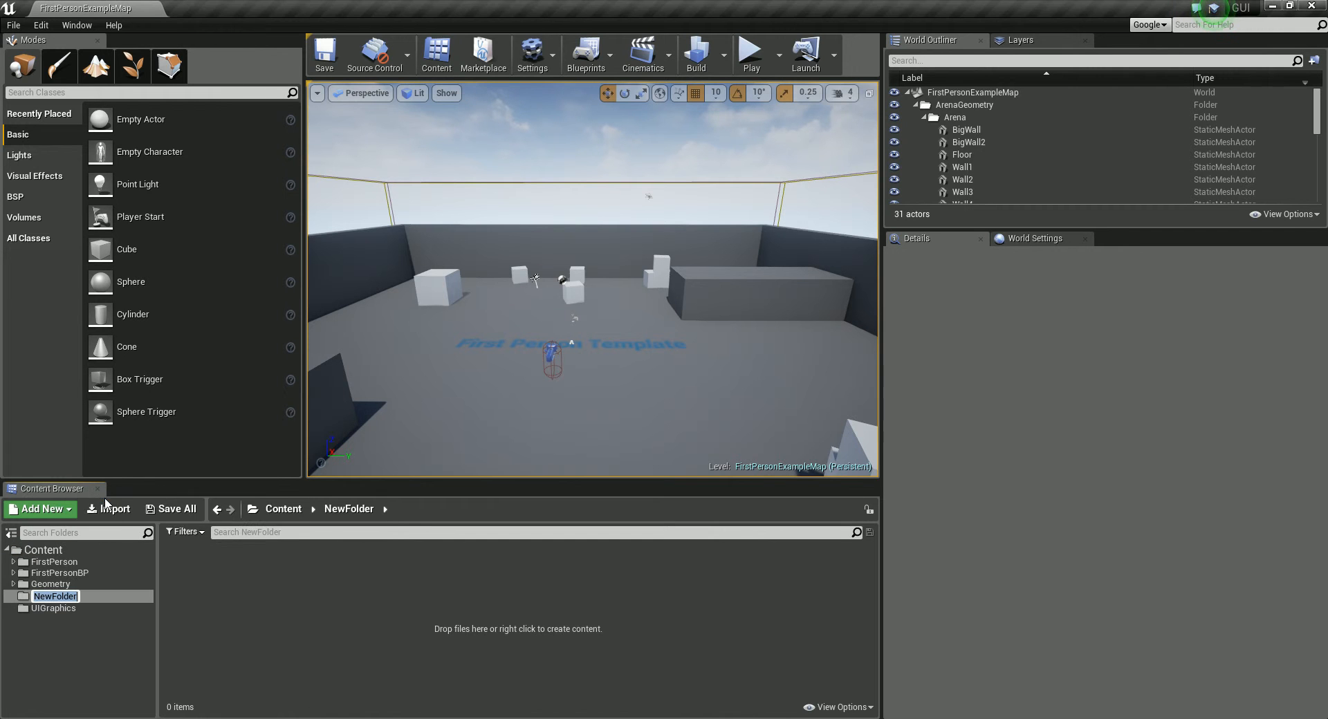
type("UI")
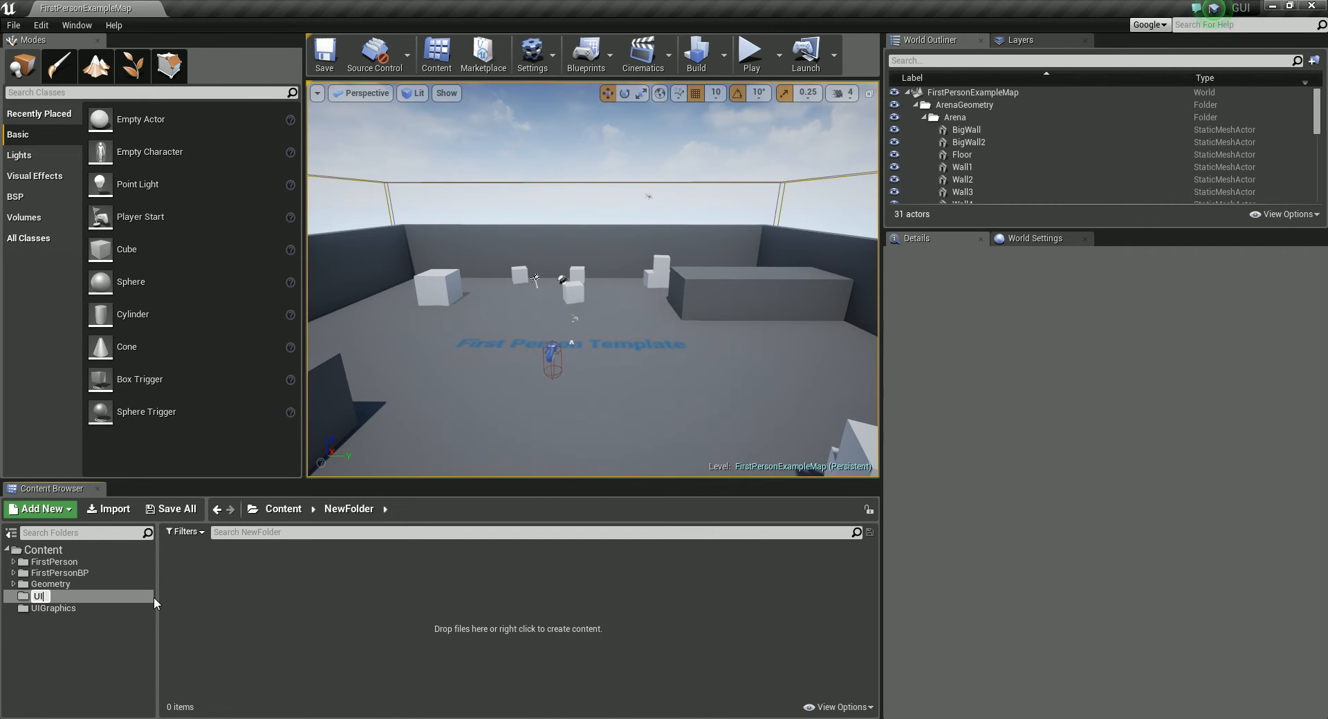
type("_BP")
key("Return")
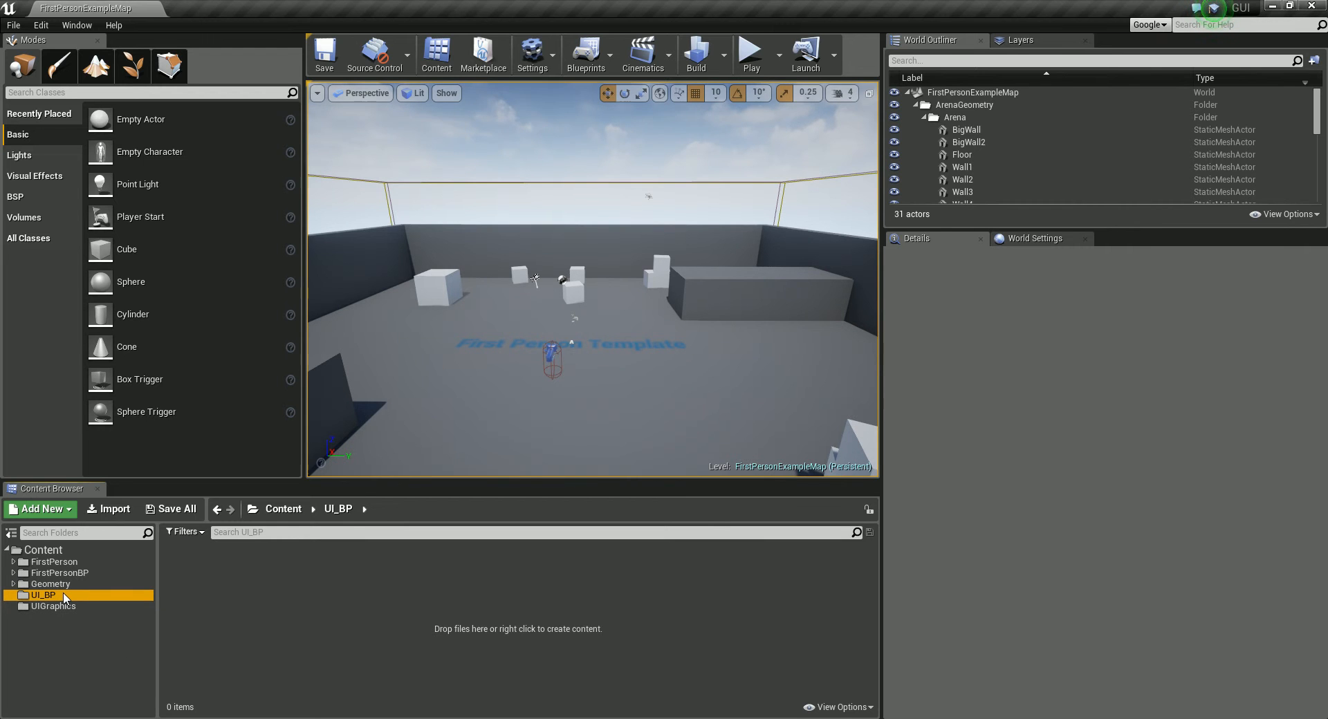
Step: Create a Widget Blueprint named MainMenu in the UI_BP folder
left_click(42, 508)
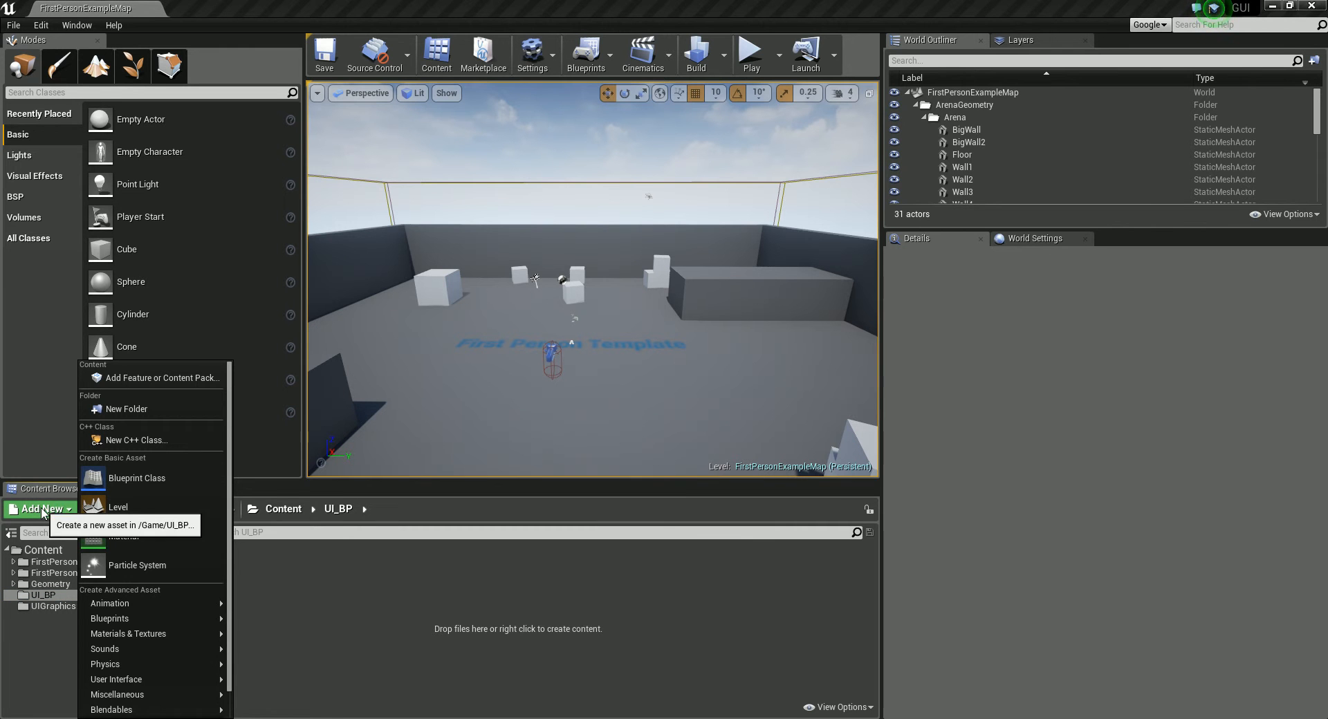
mouse_move(163, 695)
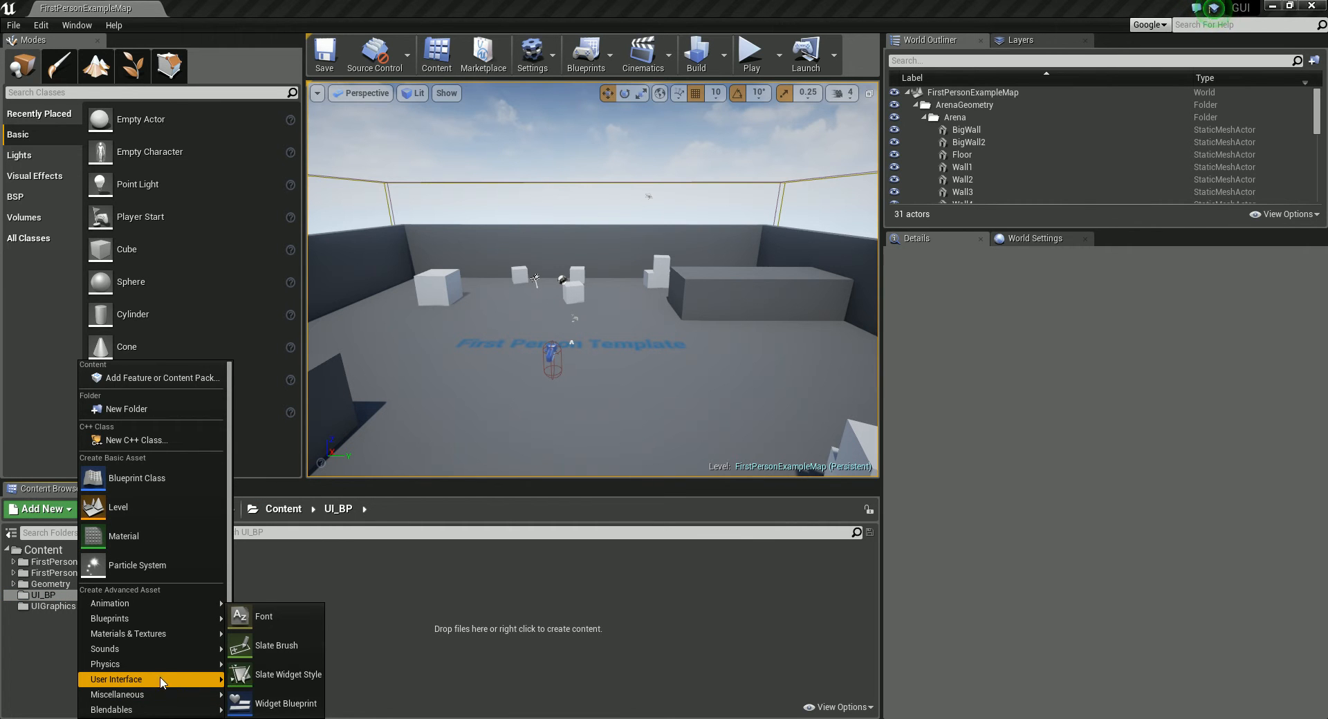
left_click(298, 705)
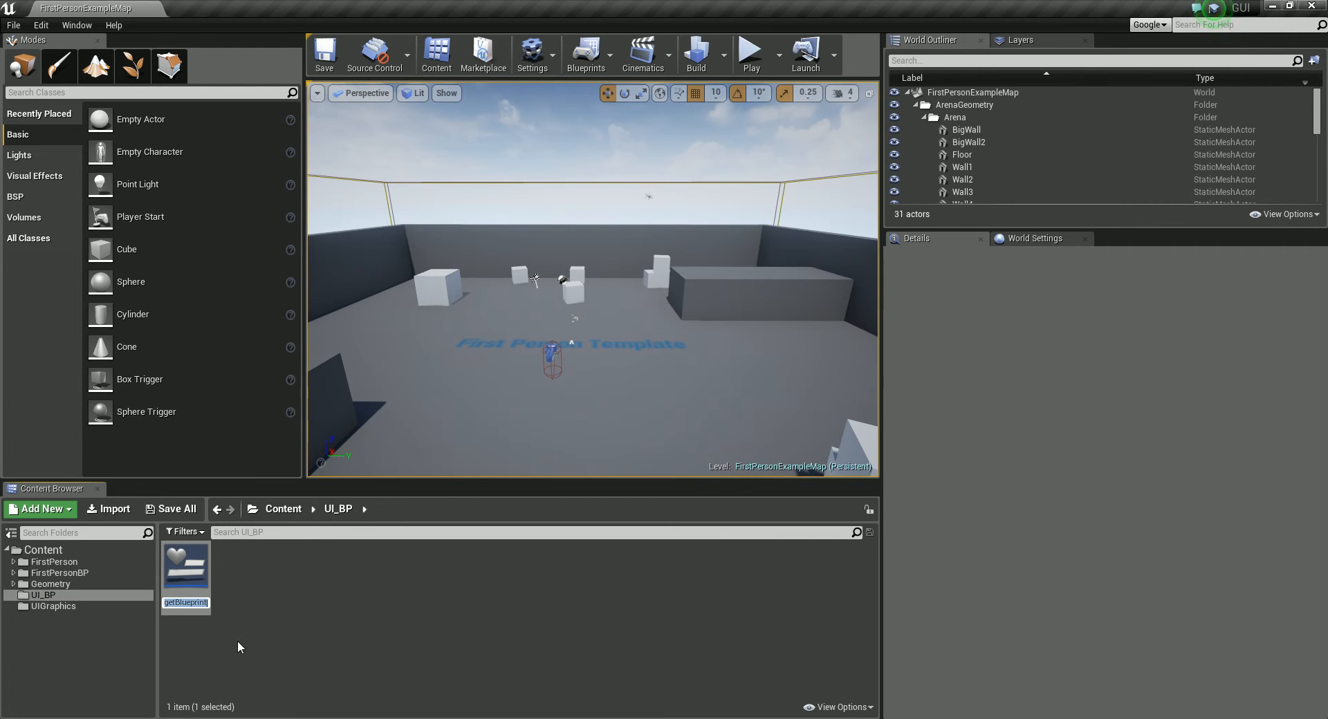
type("MainMenu")
key("Return")
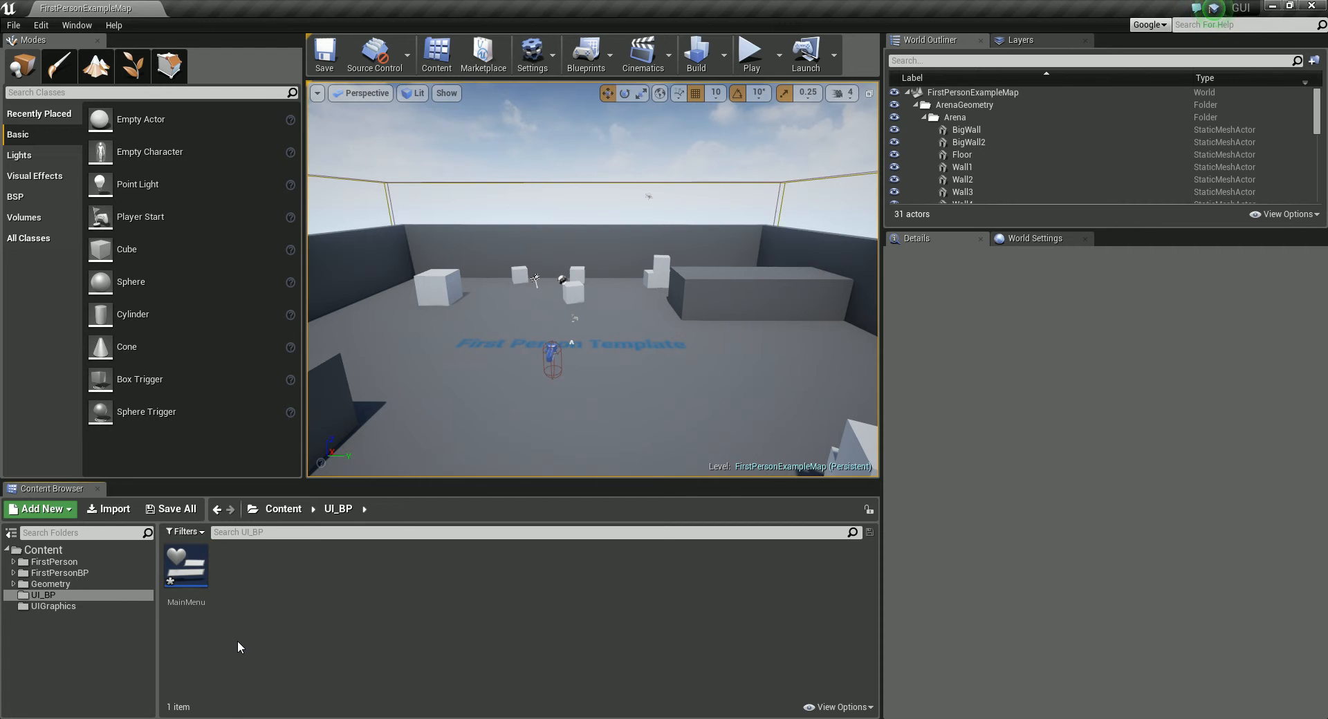
Step: Open the MainMenu widget blueprint, look at its event graph and return to the Designer mode
double_click(199, 570)
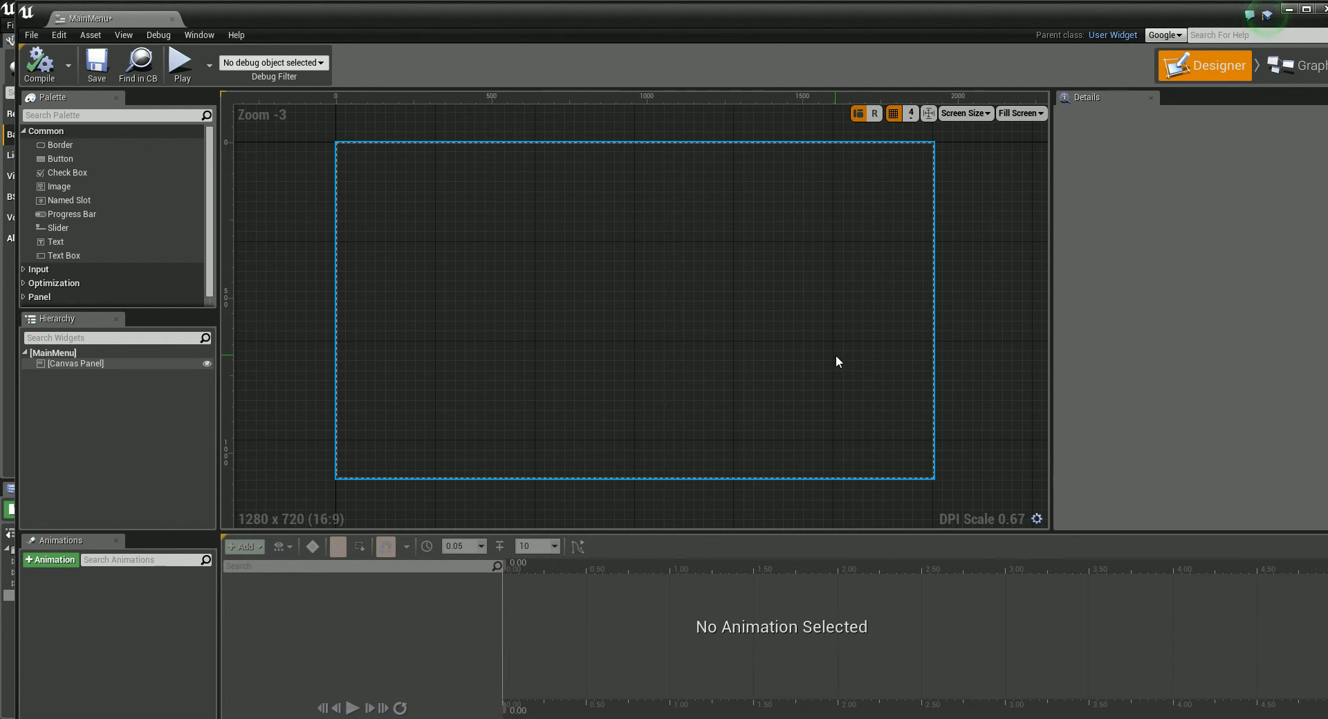
left_click_drag(977, 14, 951, 14)
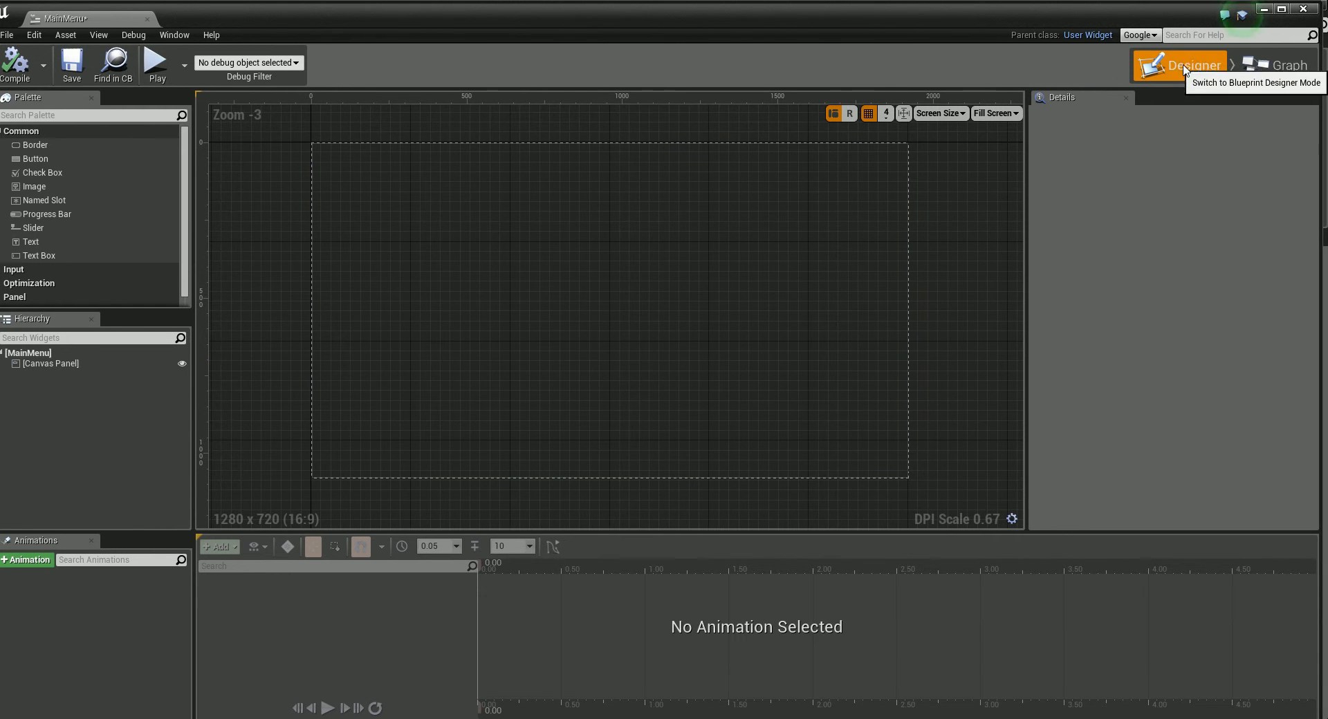
left_click(1277, 69)
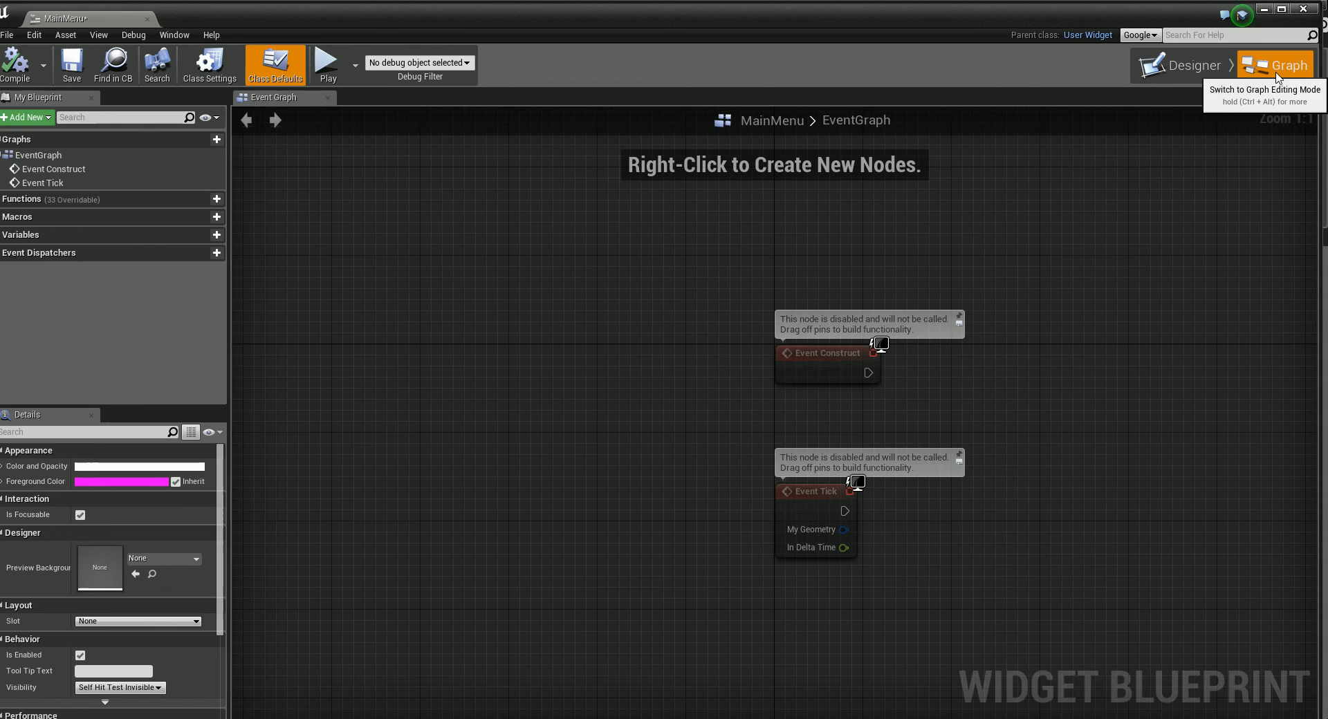
left_click(1182, 66)
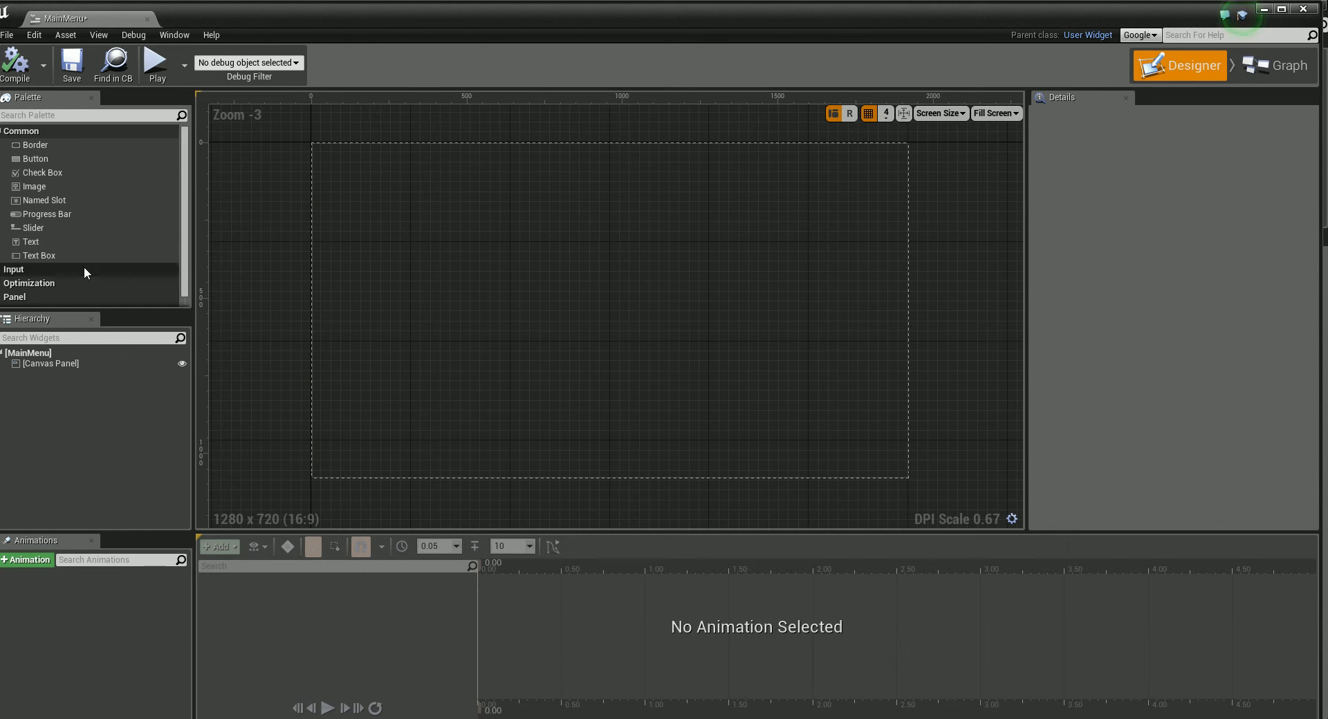
Step: Review the widget palette and the canvas preview's Screen Size and Fill Screen options
left_click_drag(183, 227, 185, 255)
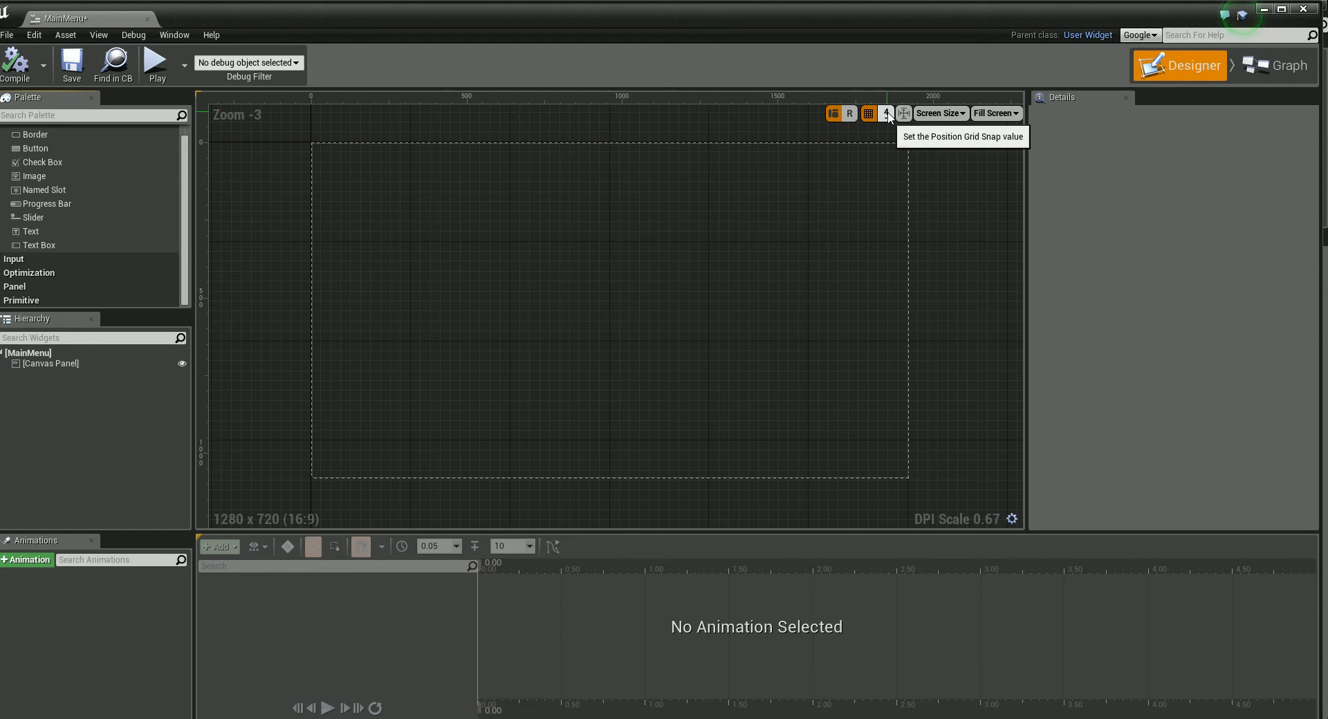
left_click(958, 114)
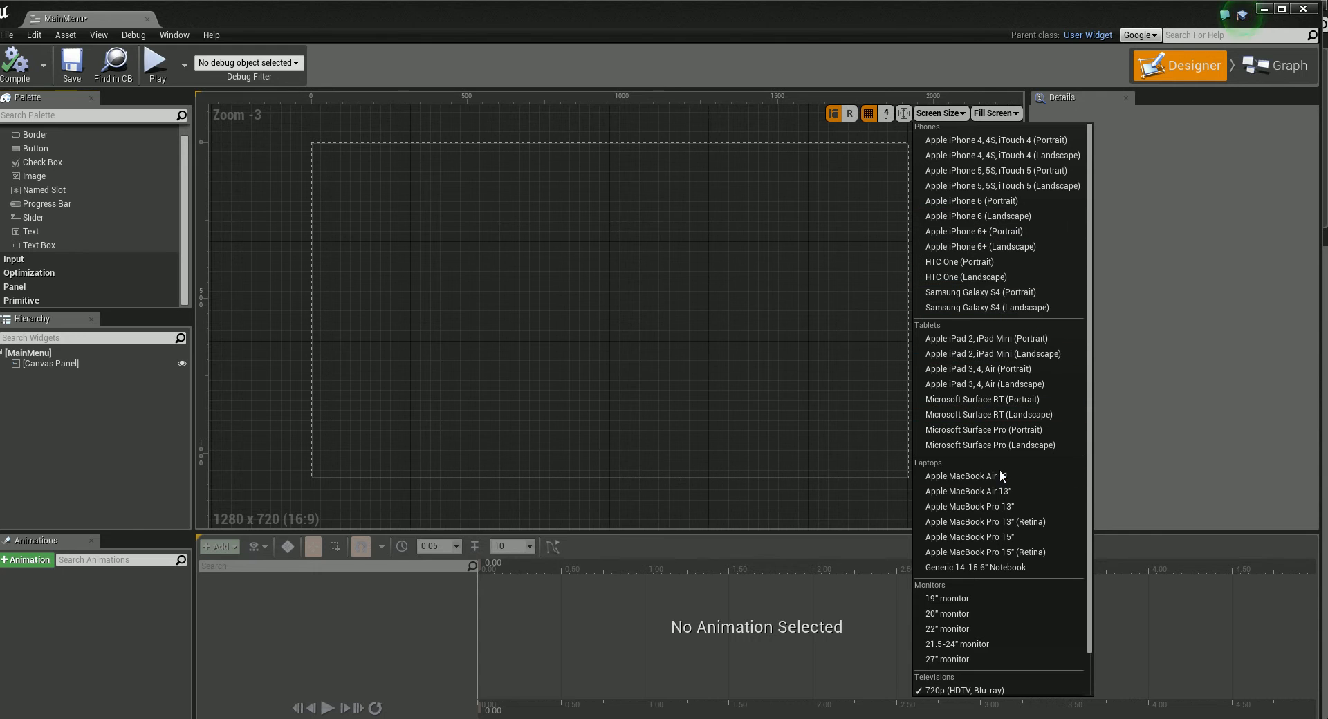
left_click(950, 114)
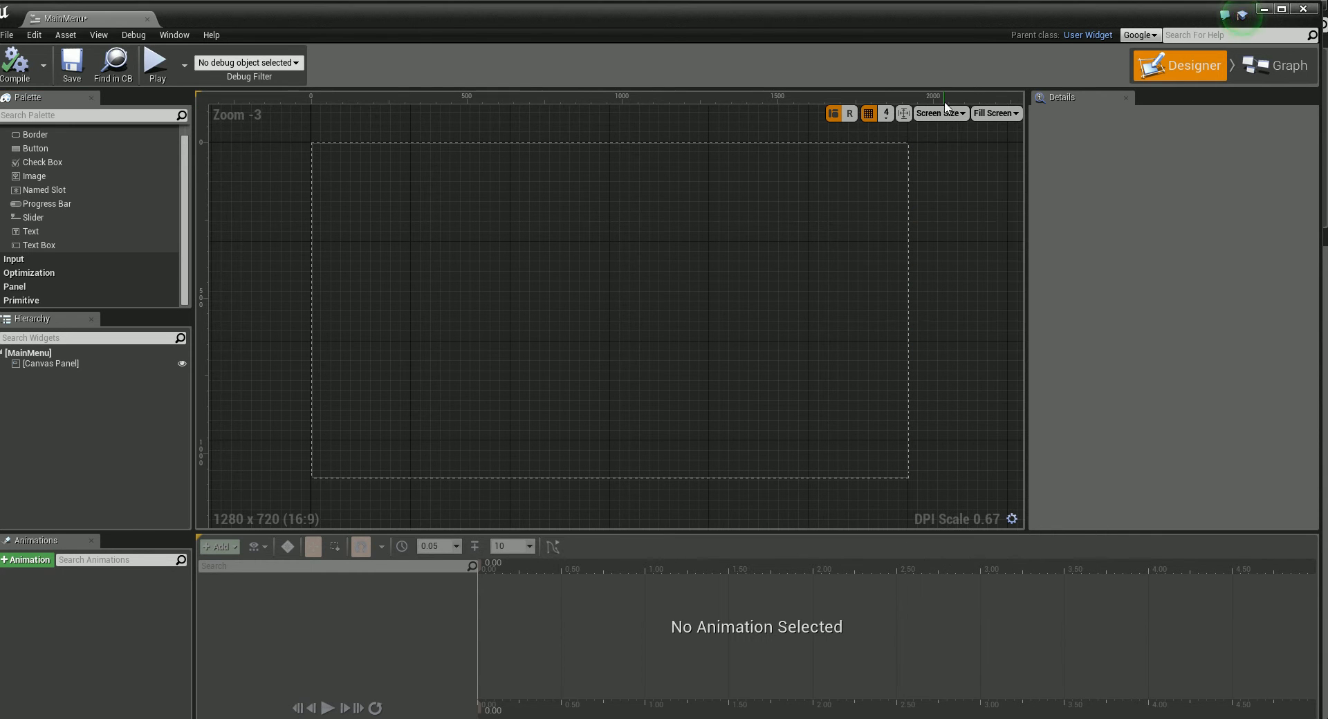
left_click(1014, 114)
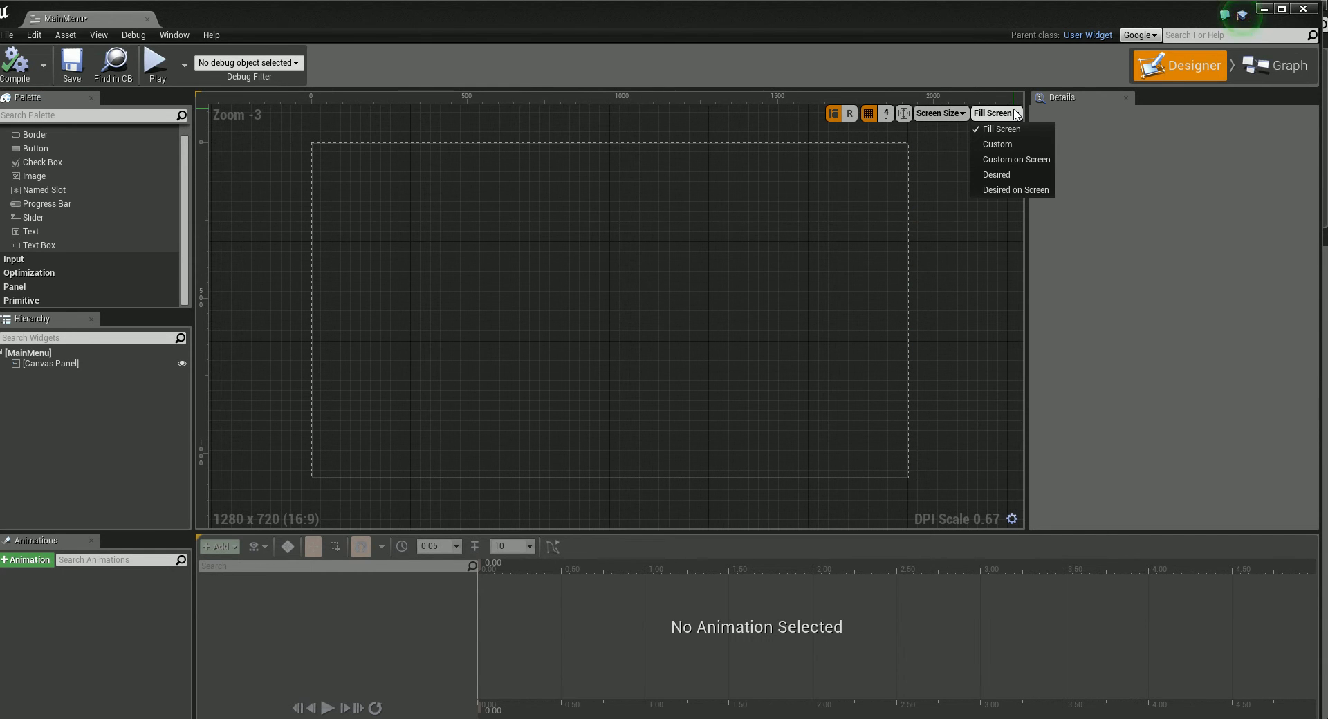
Step: Place an Image widget on the canvas at about X 364, Y 288
left_click(1014, 111)
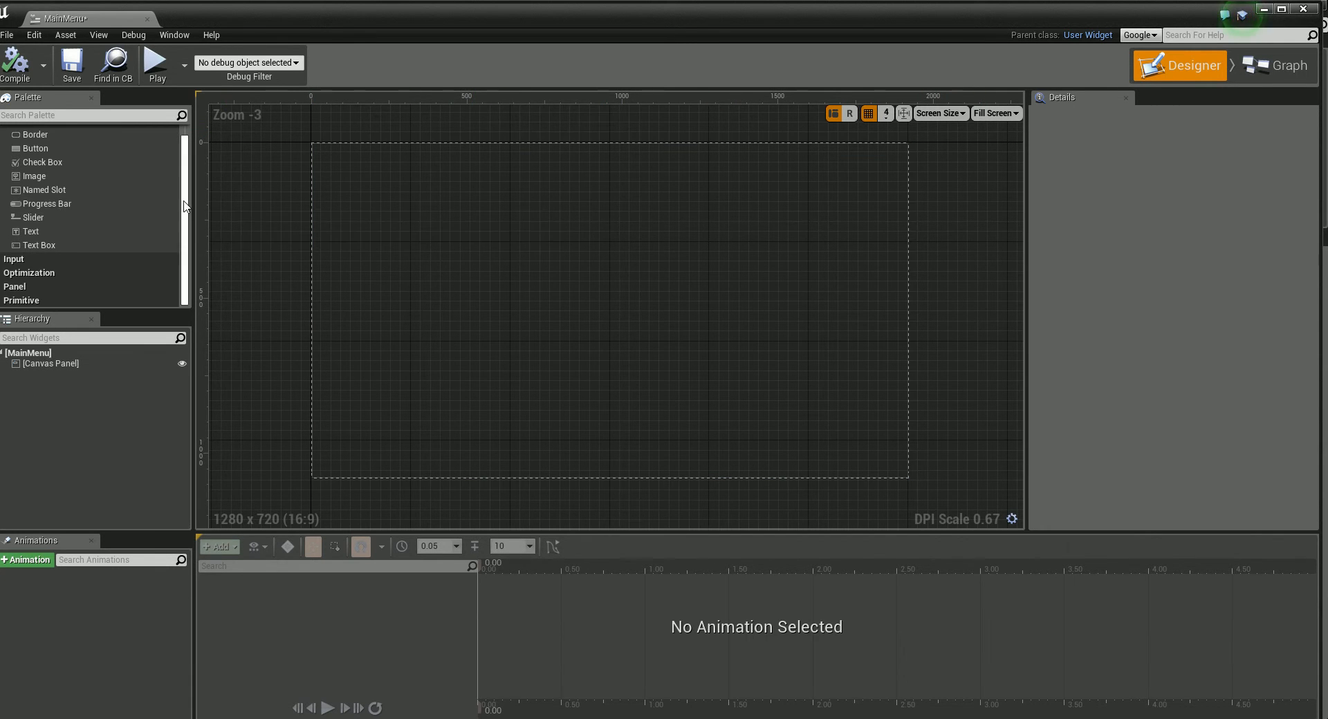
scroll(159, 221, "up", 1)
left_click(37, 189)
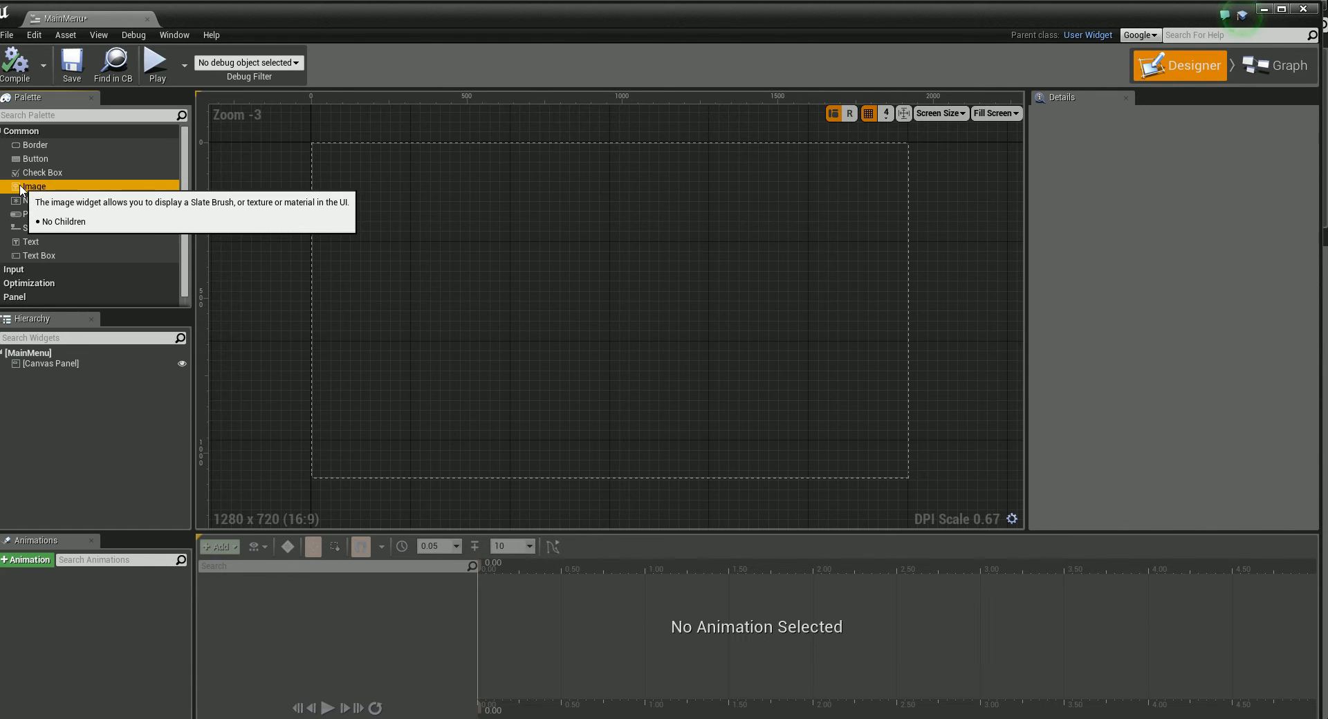
left_click_drag(20, 190, 421, 230)
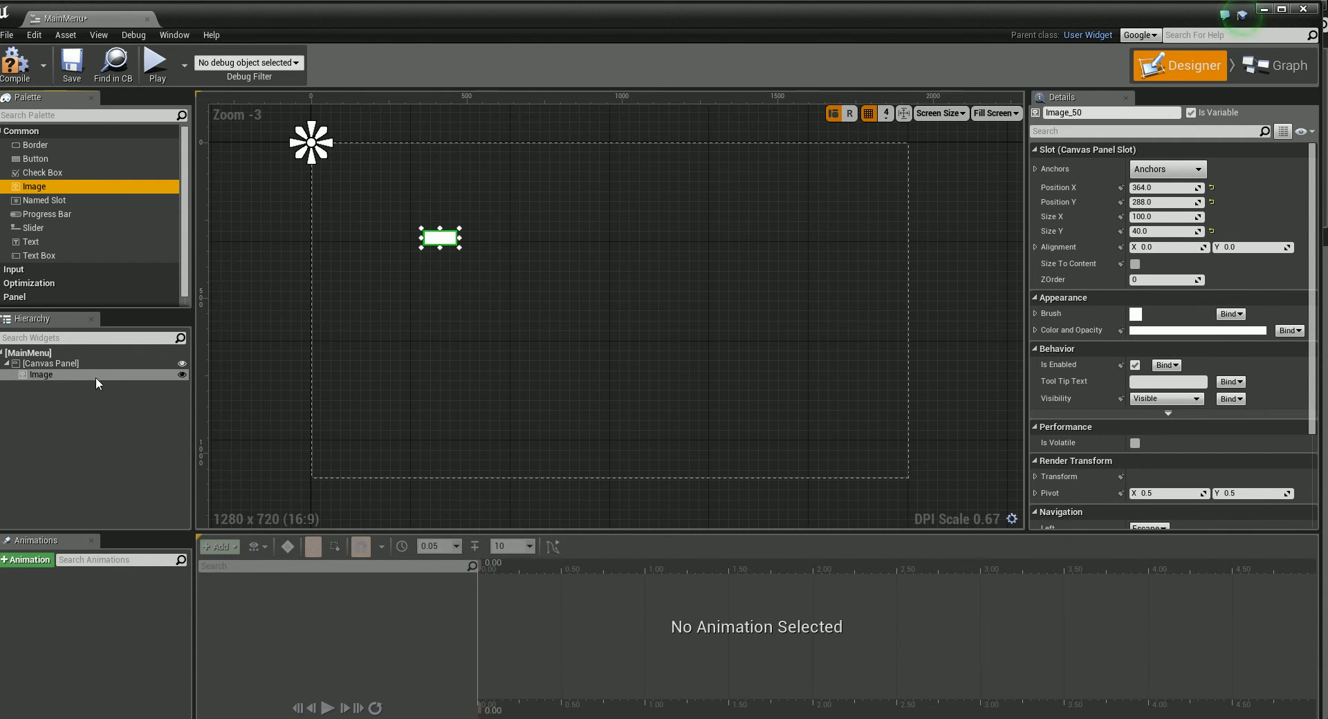
Step: Rename the Image widget in the hierarchy as backgroundImage
left_click(43, 371)
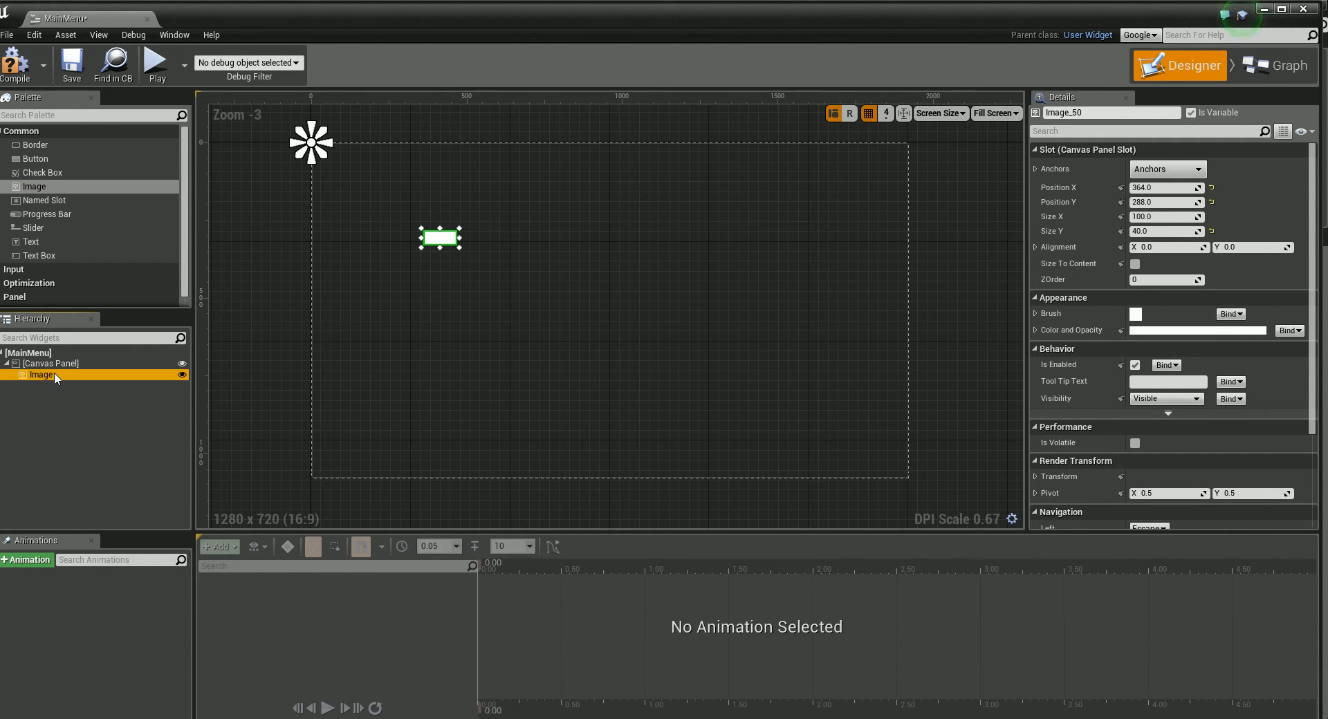
right_click(54, 372)
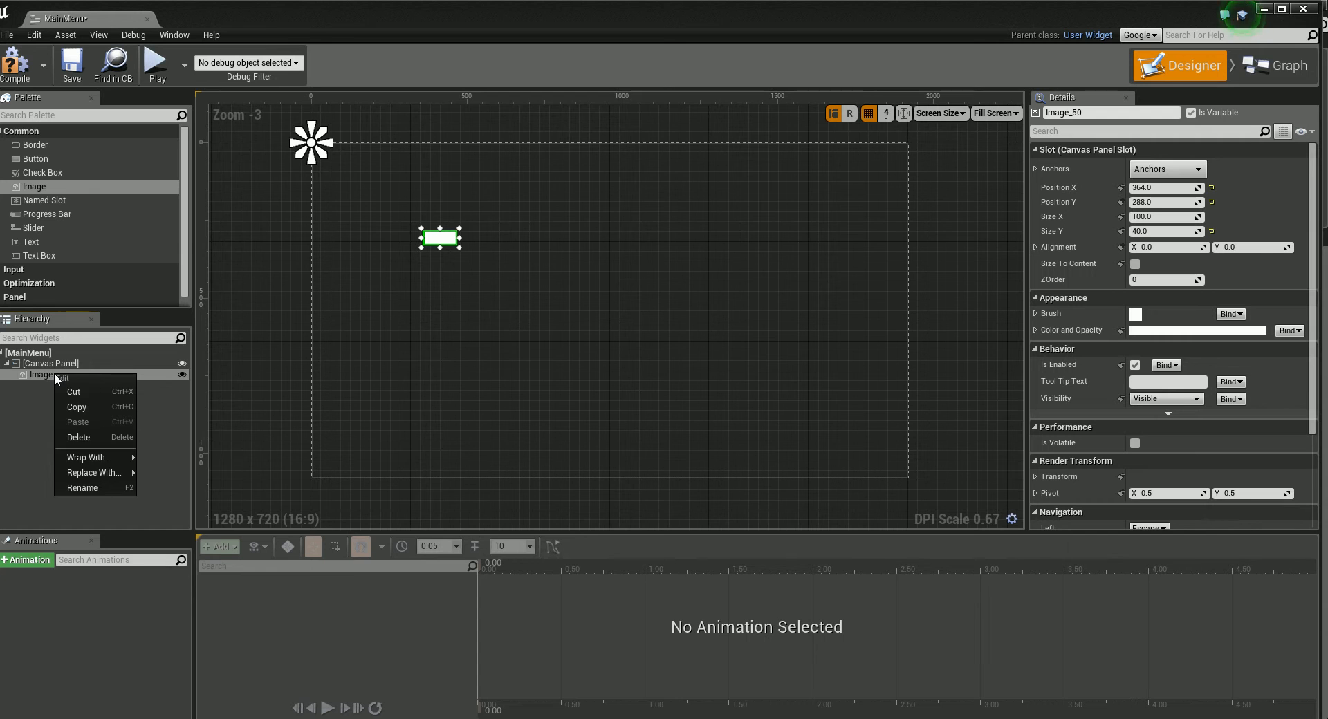
left_click(82, 487)
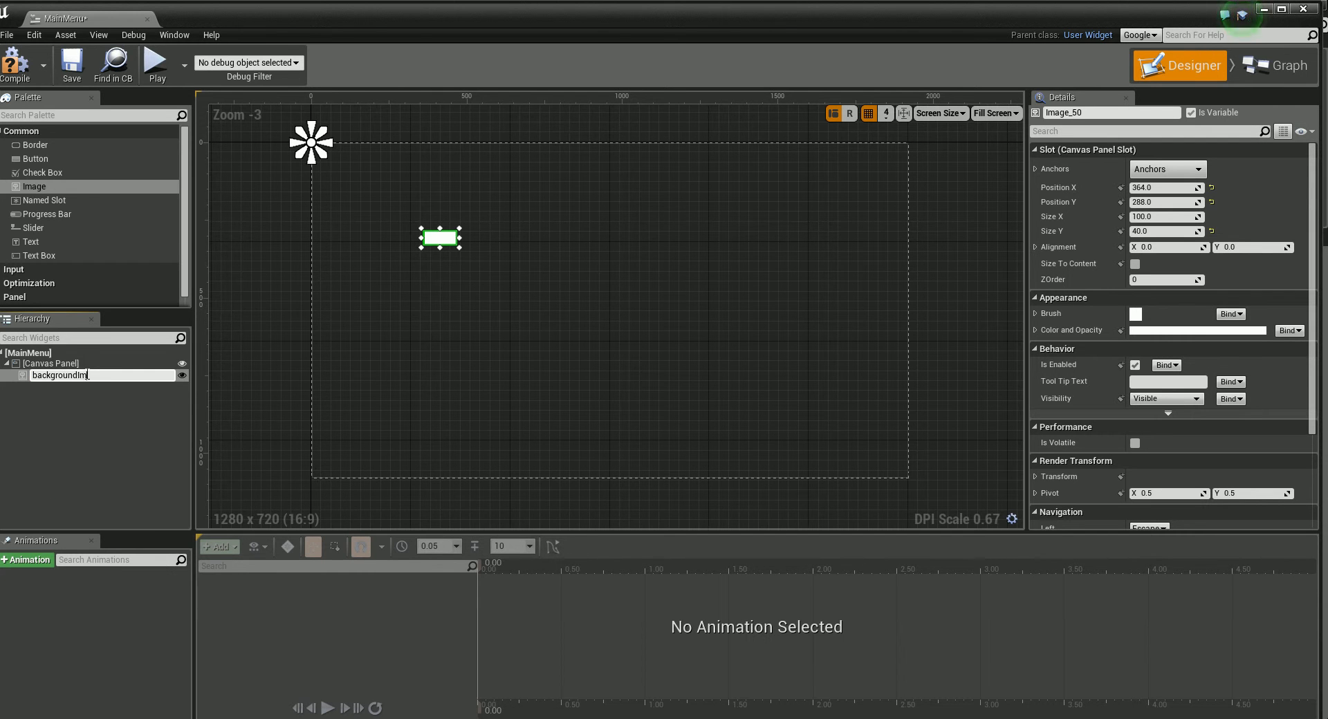
key("Return")
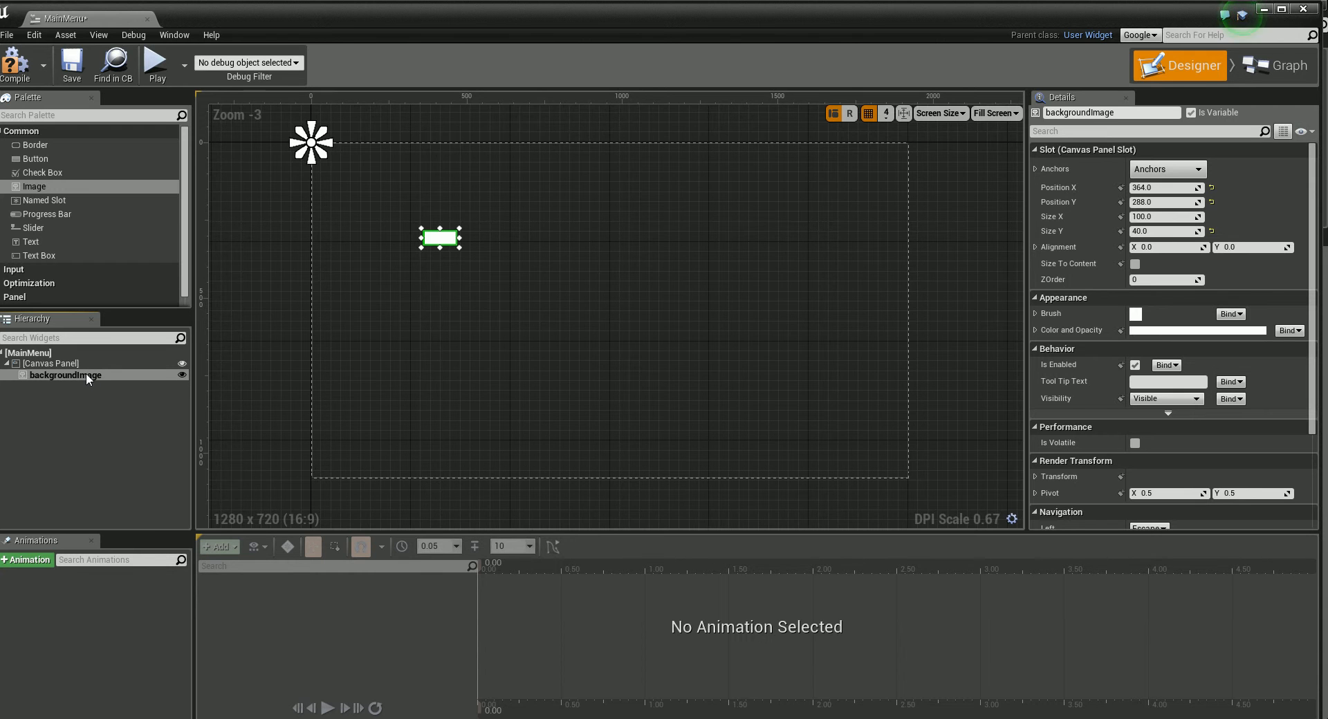
Step: Assign the mainMenuScreen texture as the brush image of the backgroundImage widget
left_click_drag(441, 238, 461, 234)
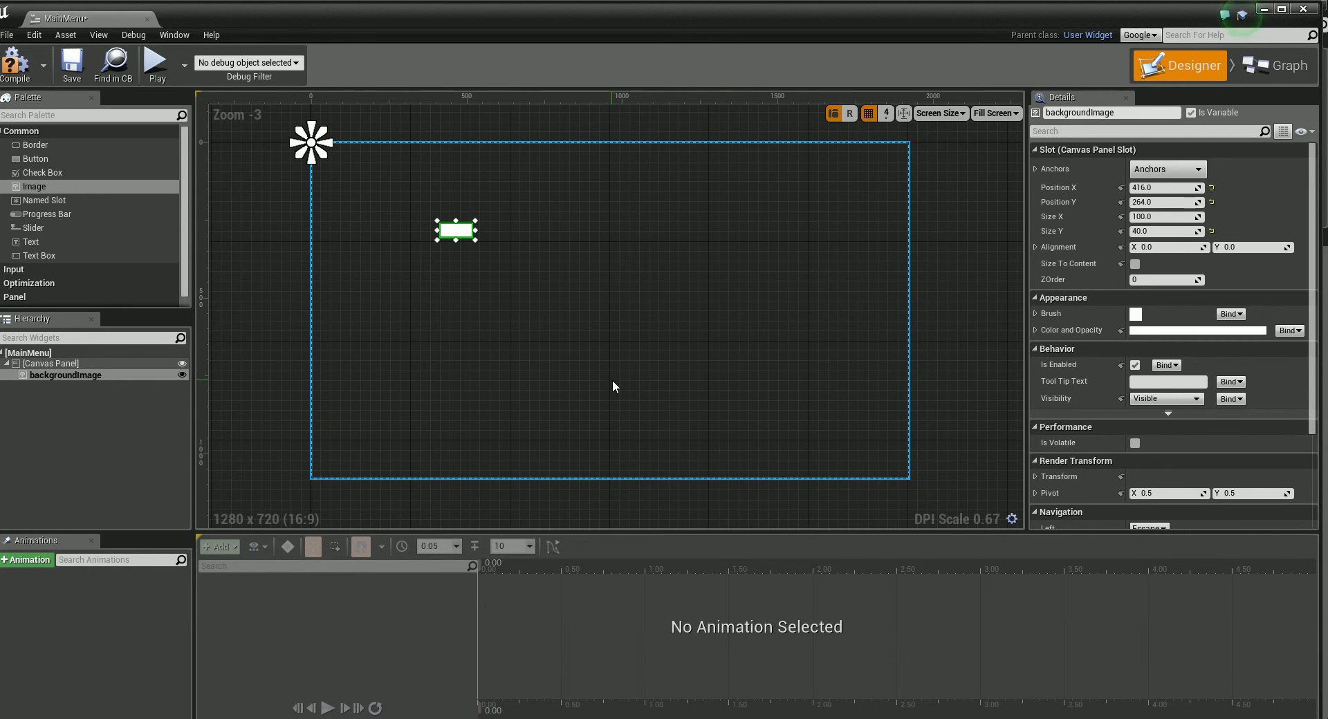
left_click_drag(1313, 313, 1319, 336)
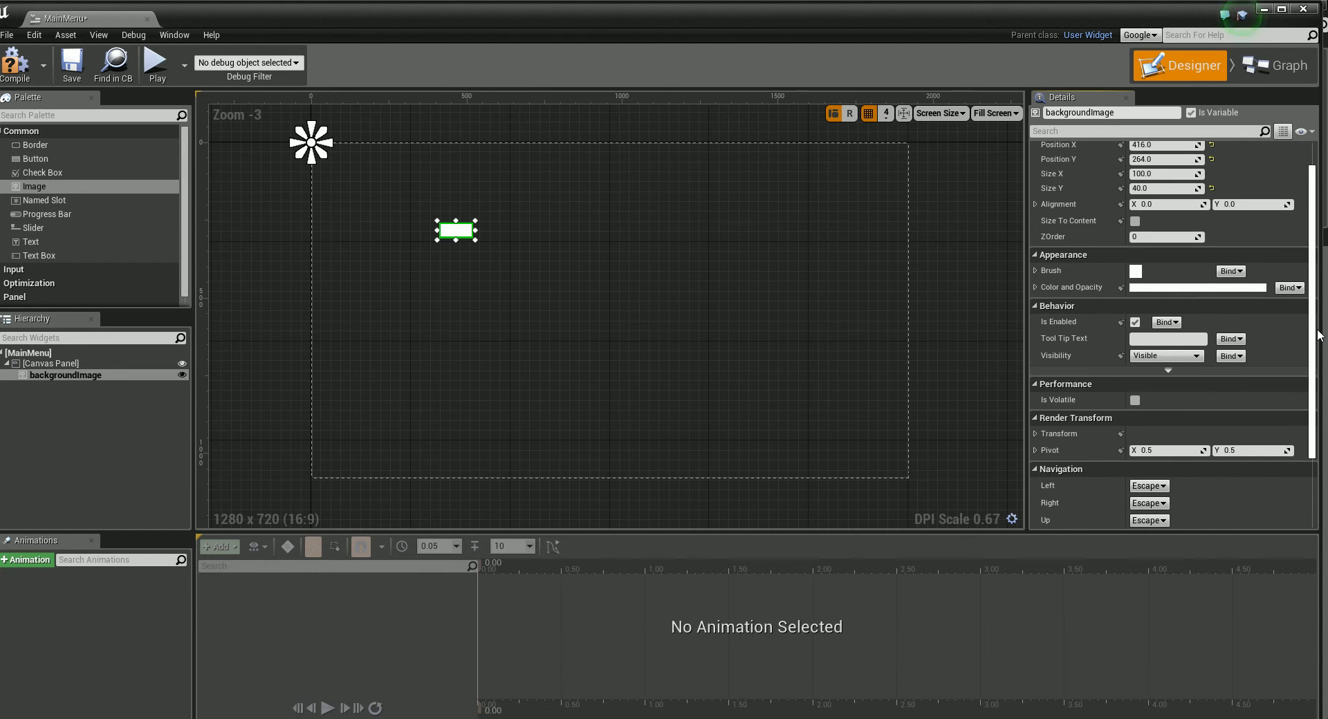
left_click(1035, 271)
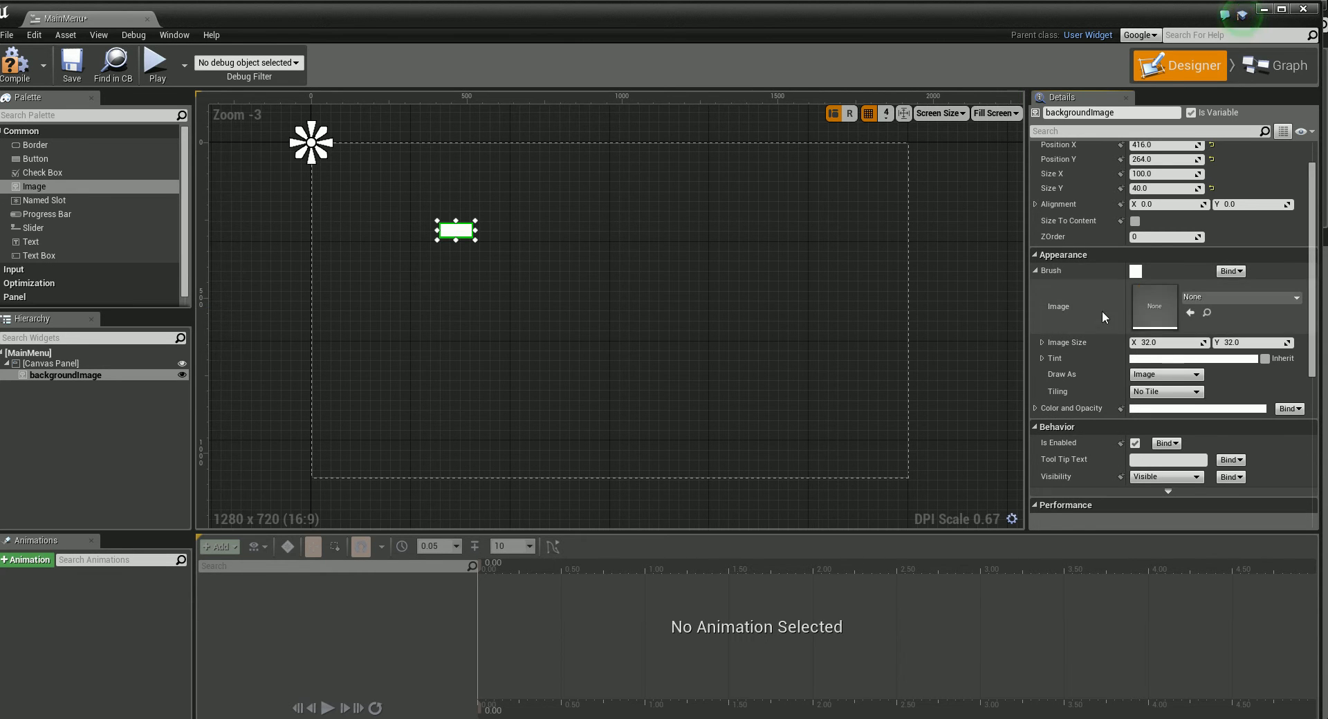
left_click(1295, 298)
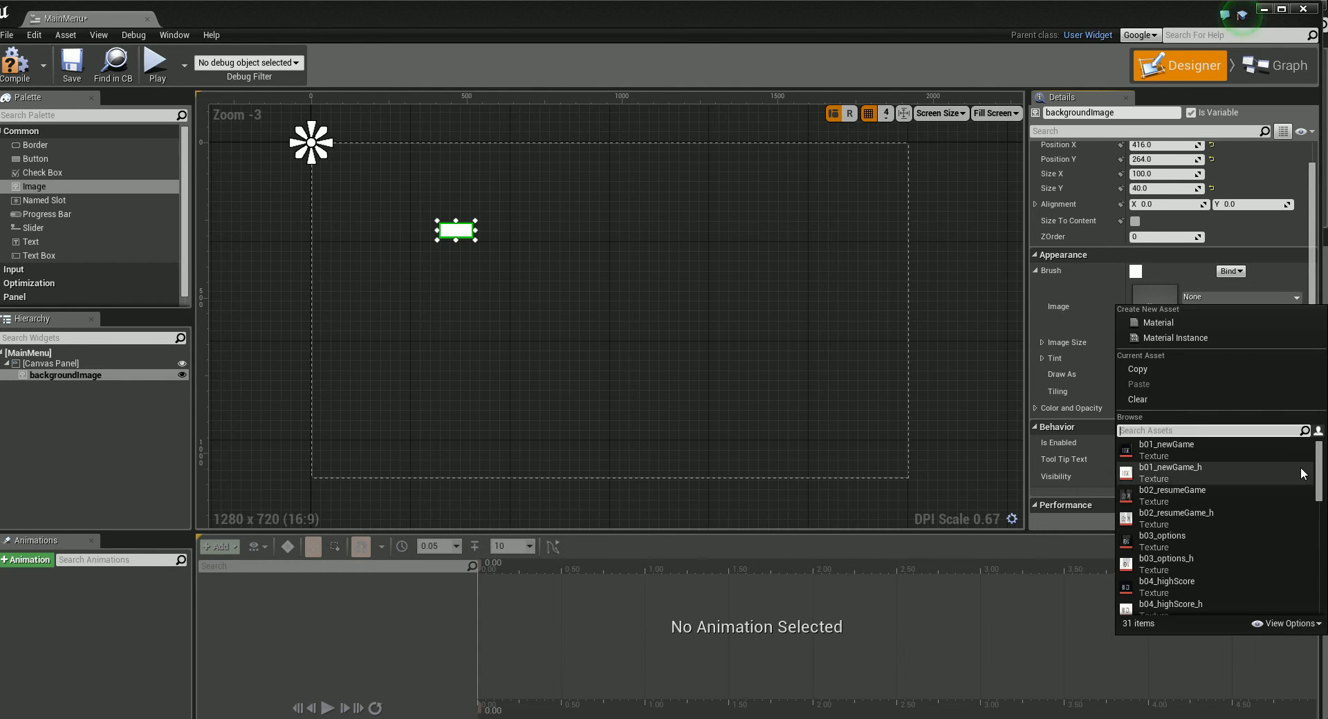
scroll(1217, 526, "down", 10)
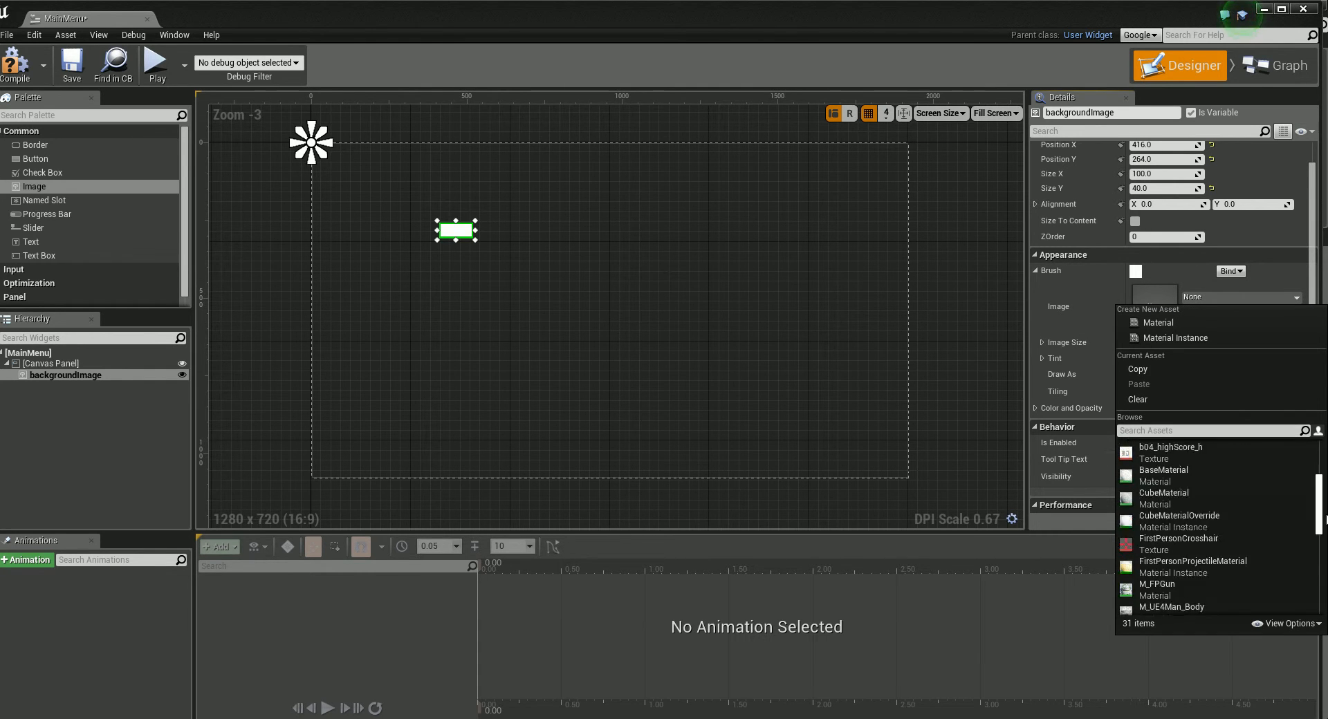
scroll(1217, 526, "up", 5)
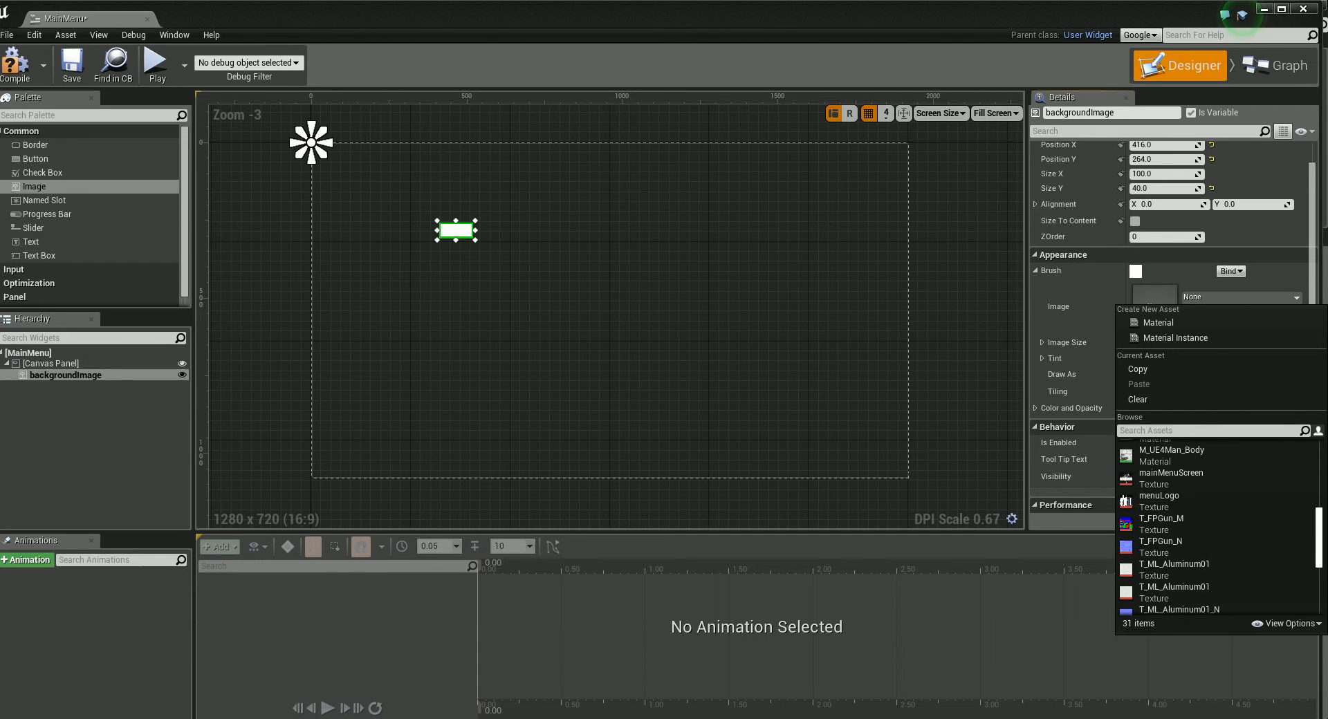
left_click(1171, 477)
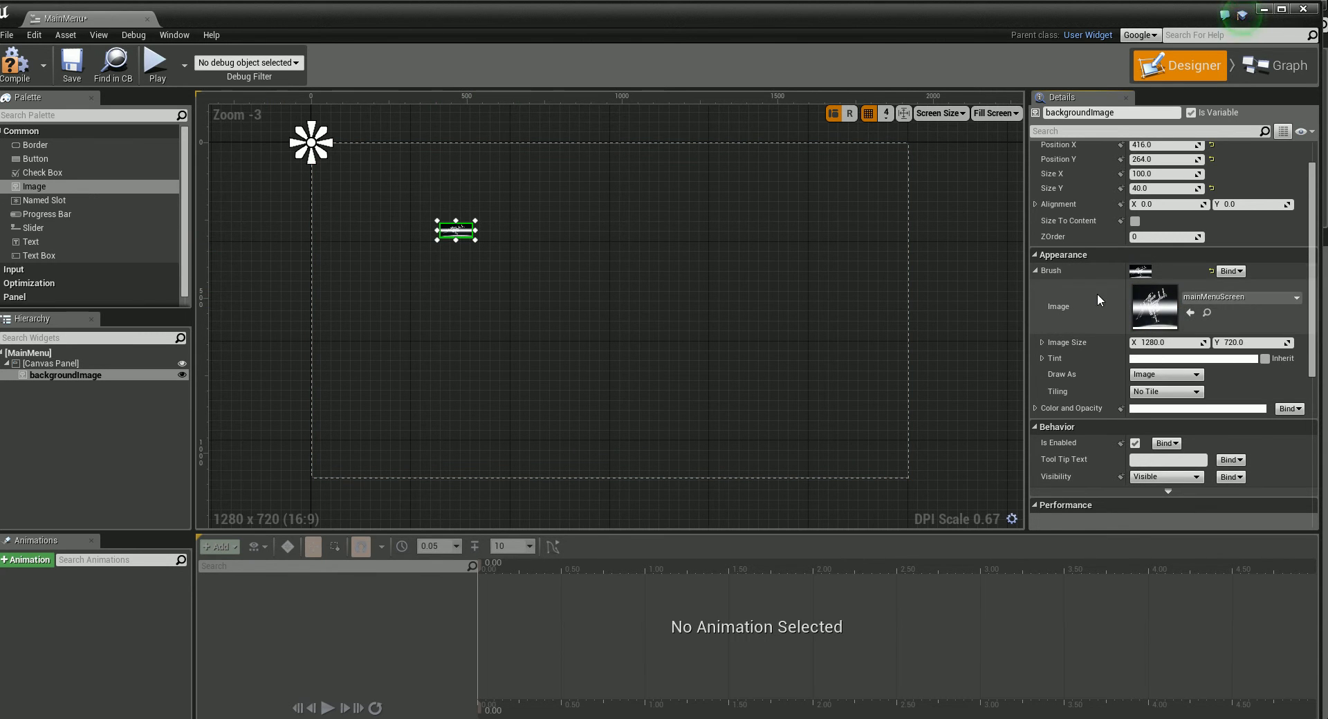
Step: Enable Size To Content for backgroundImage and reposition it on the canvas at about X 328, Y 188
left_click(1135, 221)
left_click_drag(684, 330, 630, 323)
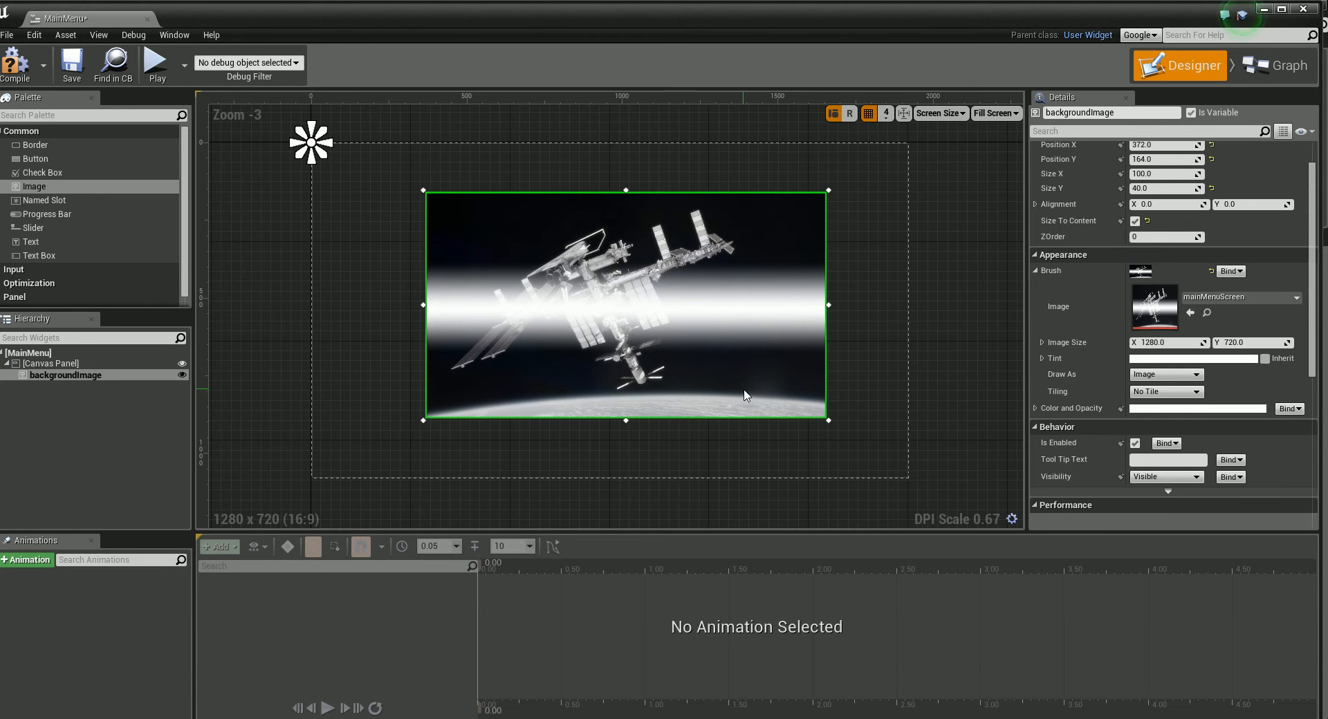
left_click_drag(622, 329, 668, 331)
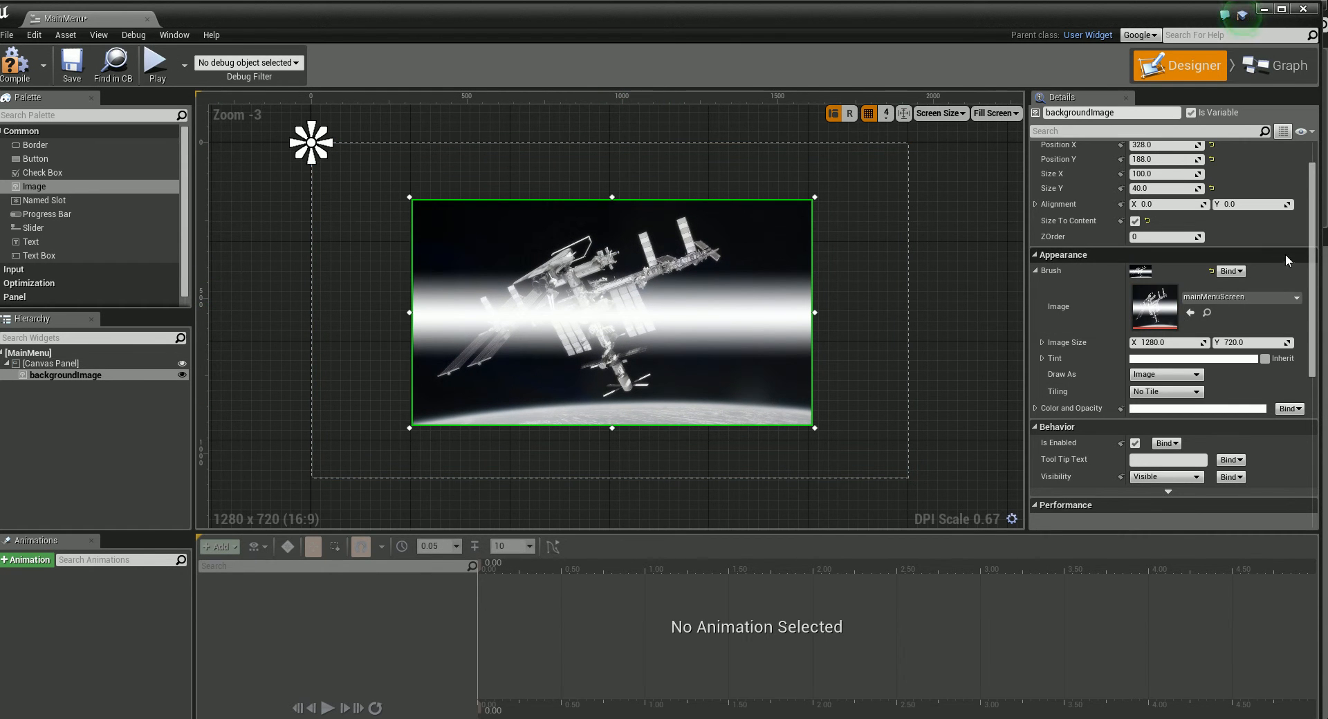
Step: Set the anchors of backgroundImage to the preset that stretches both ways across the whole canvas
scroll(1101, 186, "up", 2)
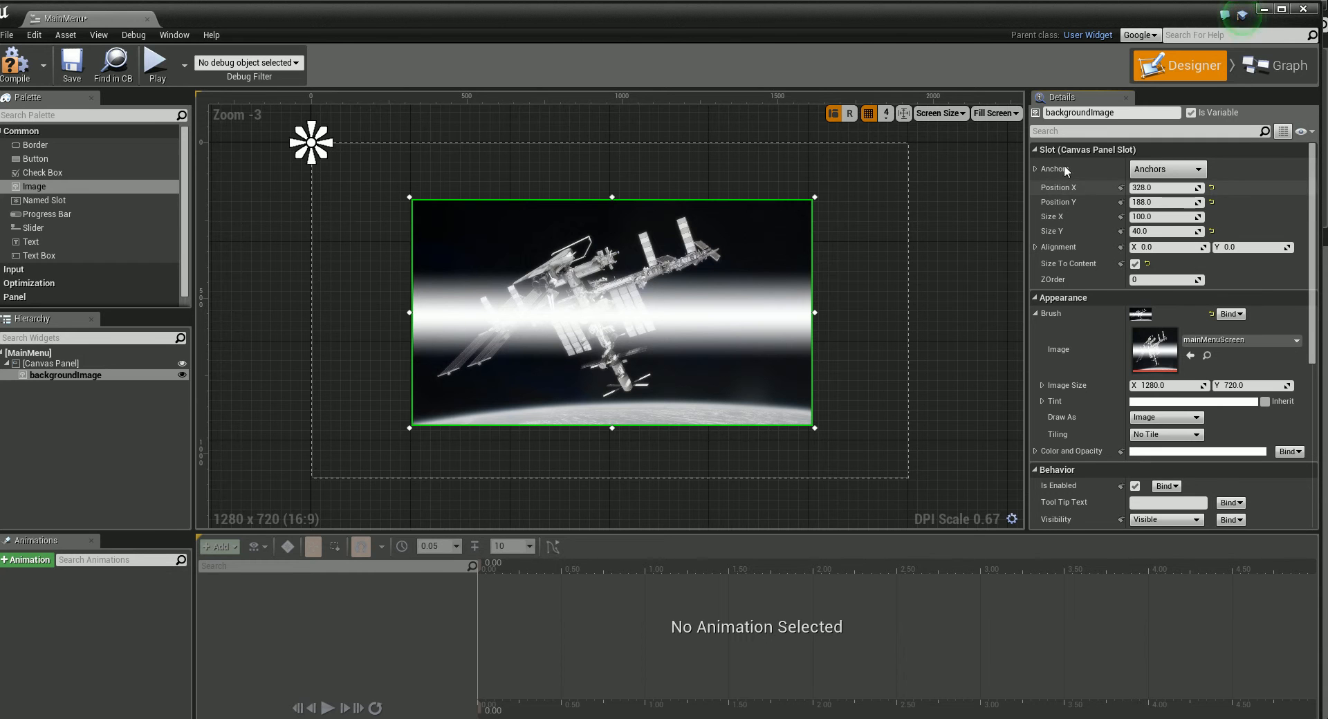
left_click(1035, 169)
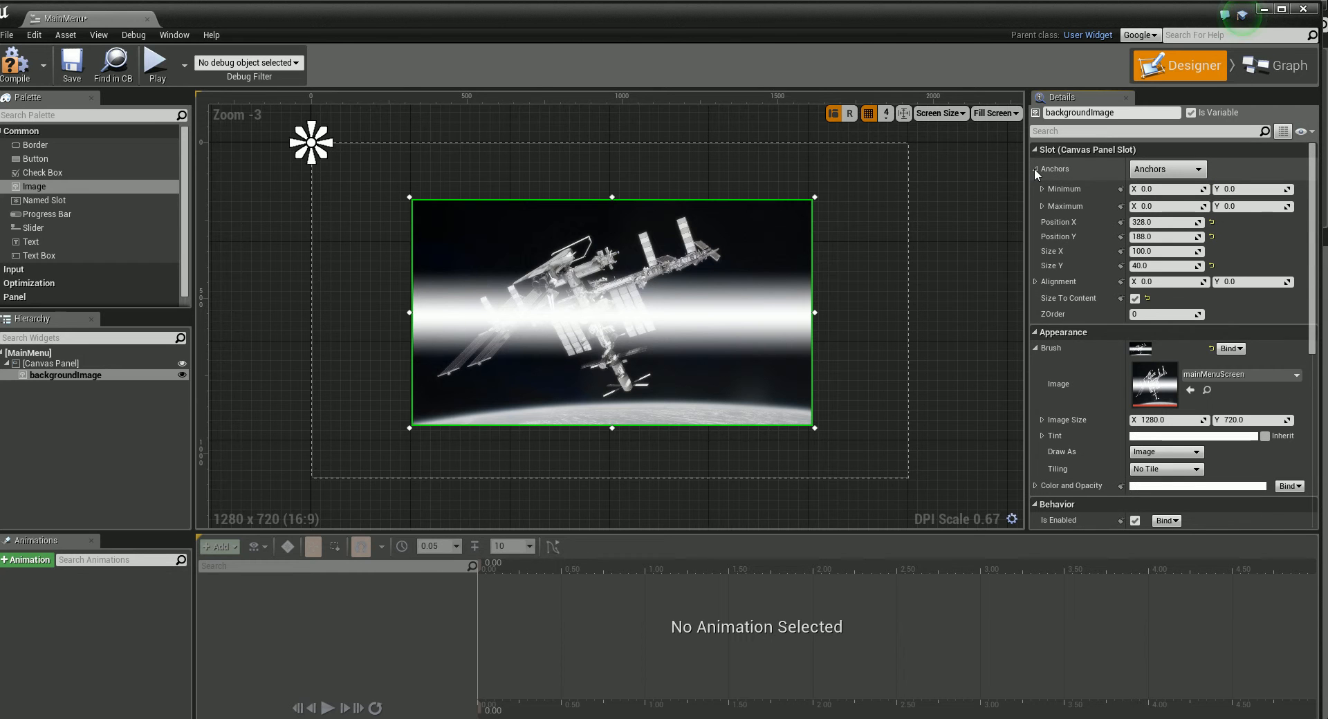
left_click(1187, 170)
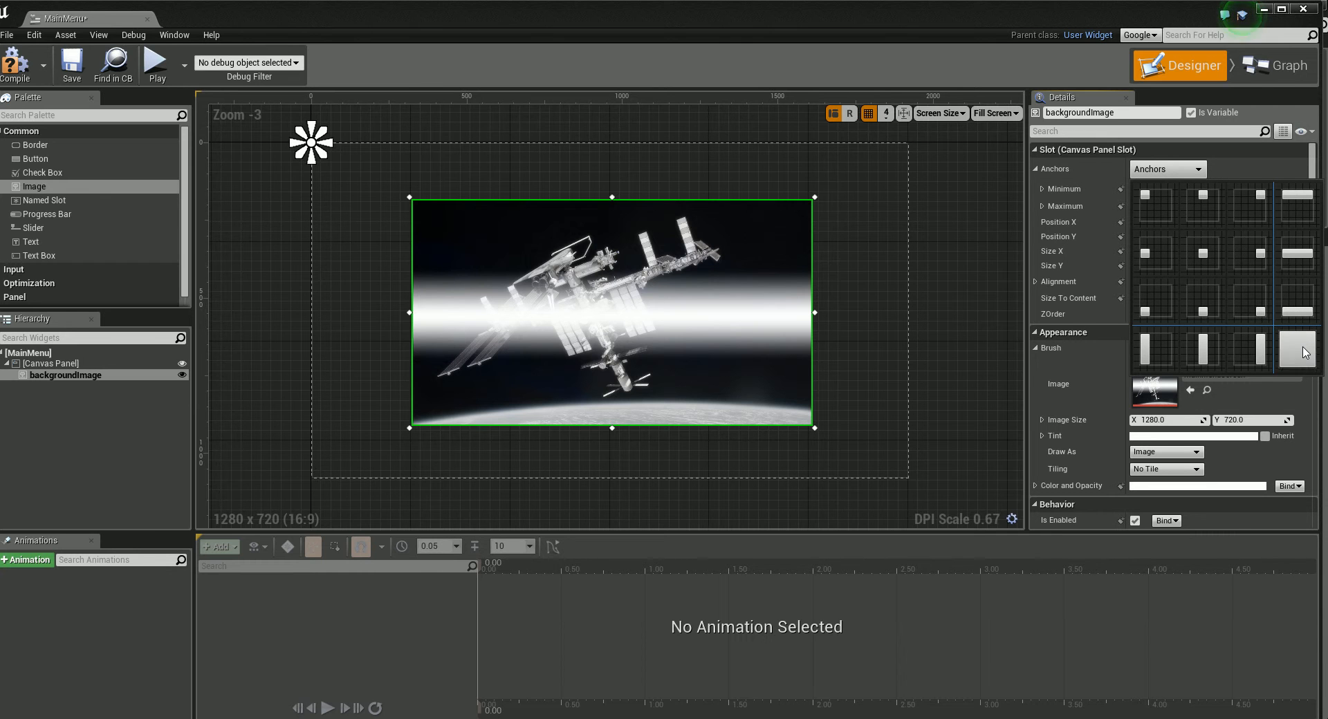
left_click(1303, 357)
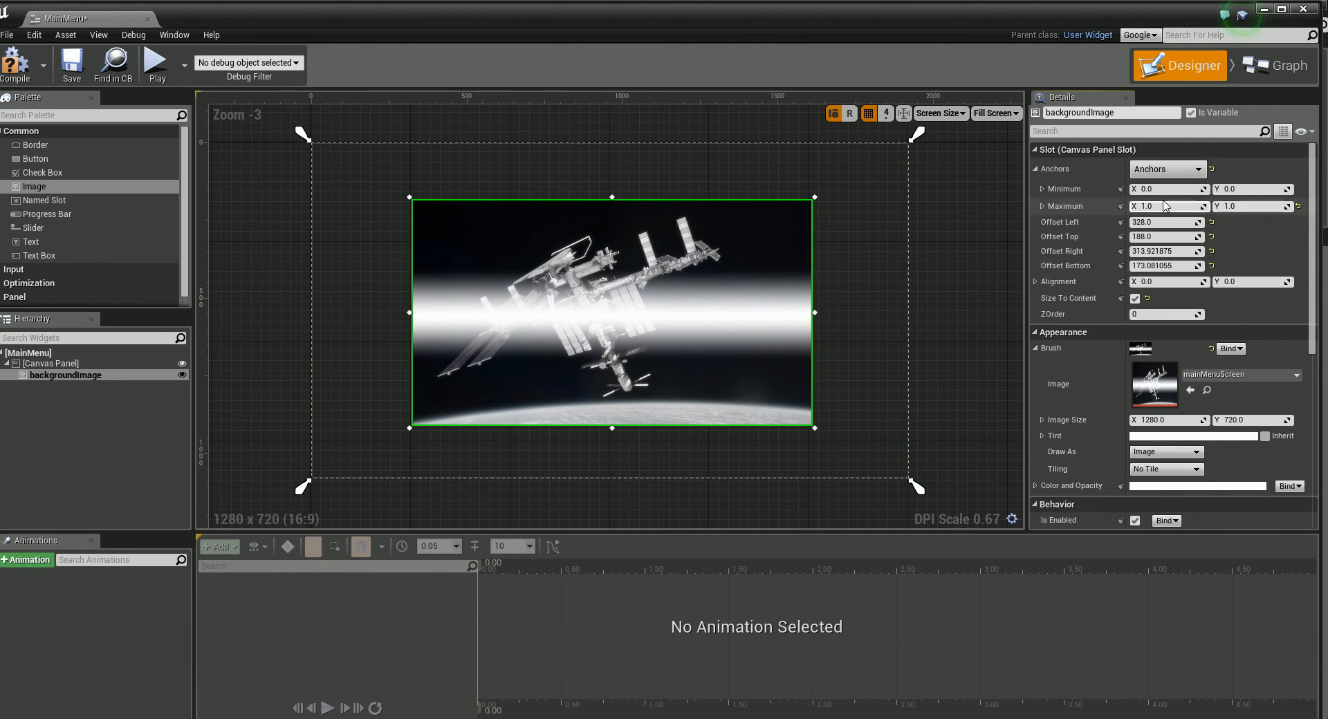
Step: Reset the anchors of backgroundImage to the top-left preset and spread them by hand to the canvas's four corners
left_click(1167, 169)
left_click(1150, 195)
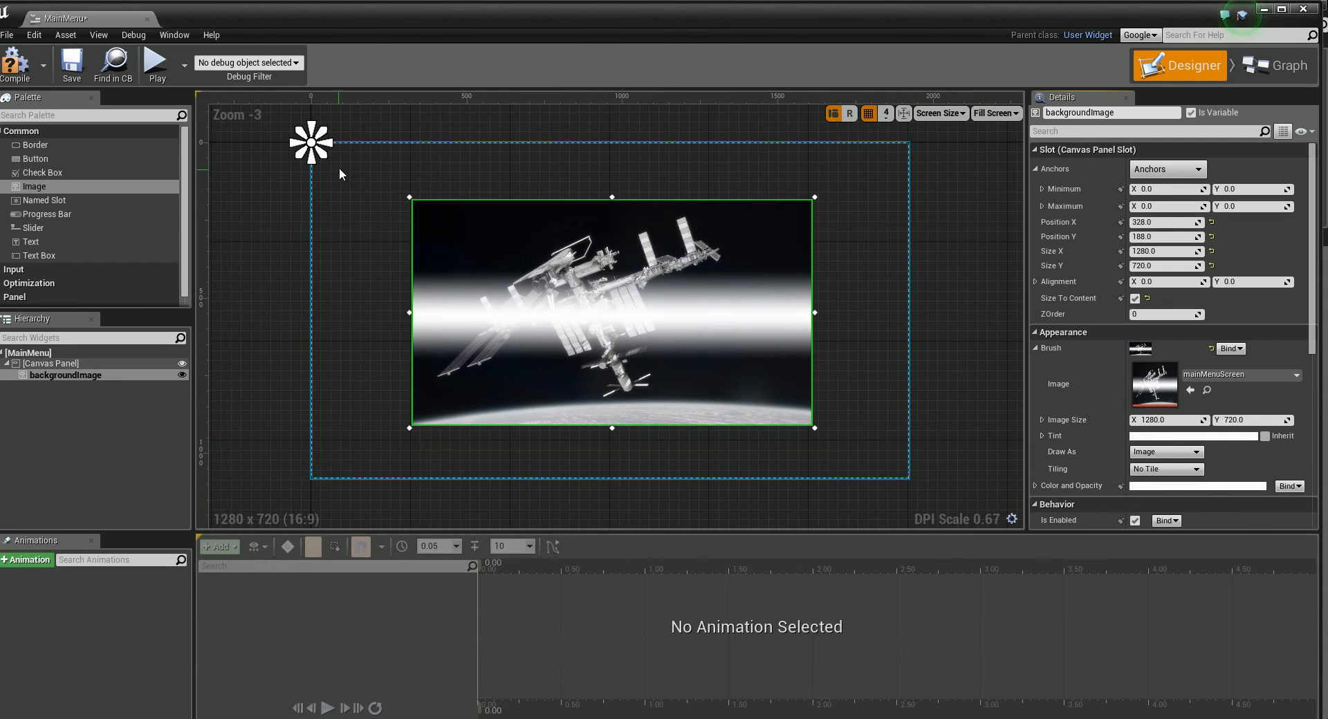
left_click_drag(320, 151, 918, 489)
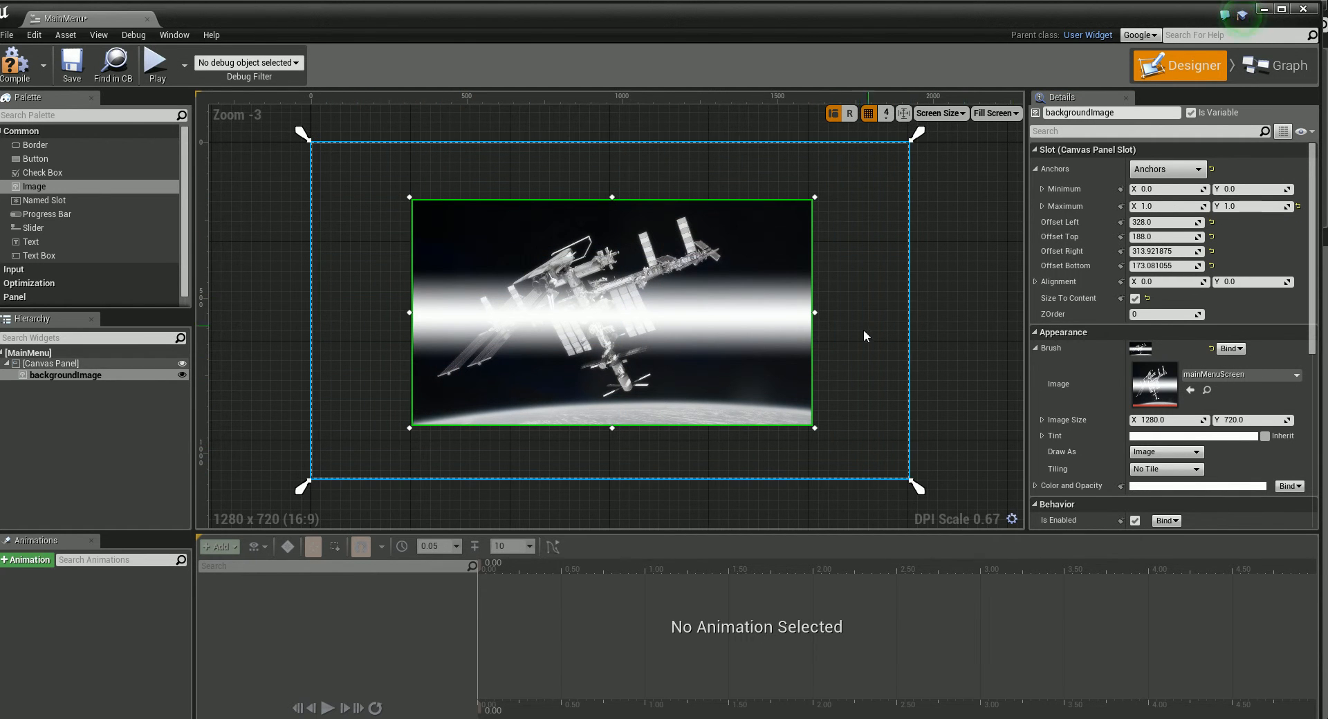
Step: Fit backgroundImage to the whole canvas from its top-left corner, with Offset Right and Offset Bottom set to 0
left_click_drag(643, 325, 542, 267)
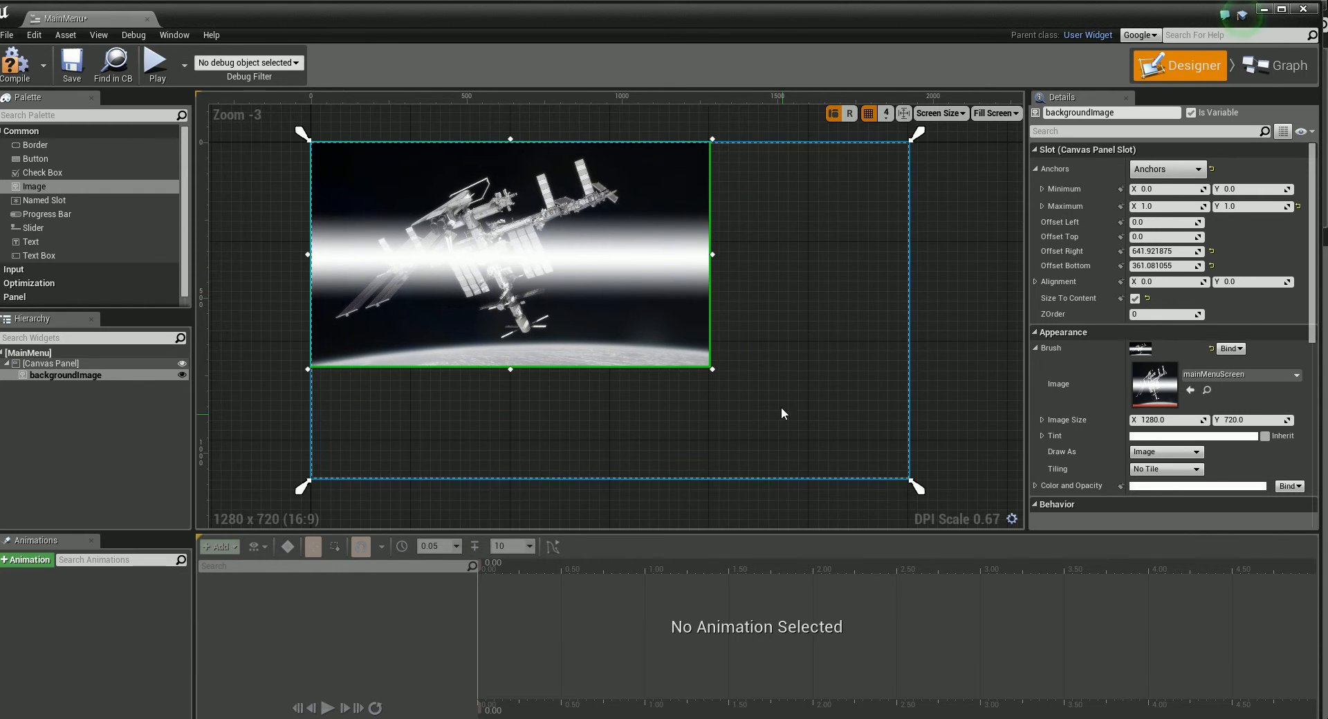
left_click_drag(713, 372, 911, 482)
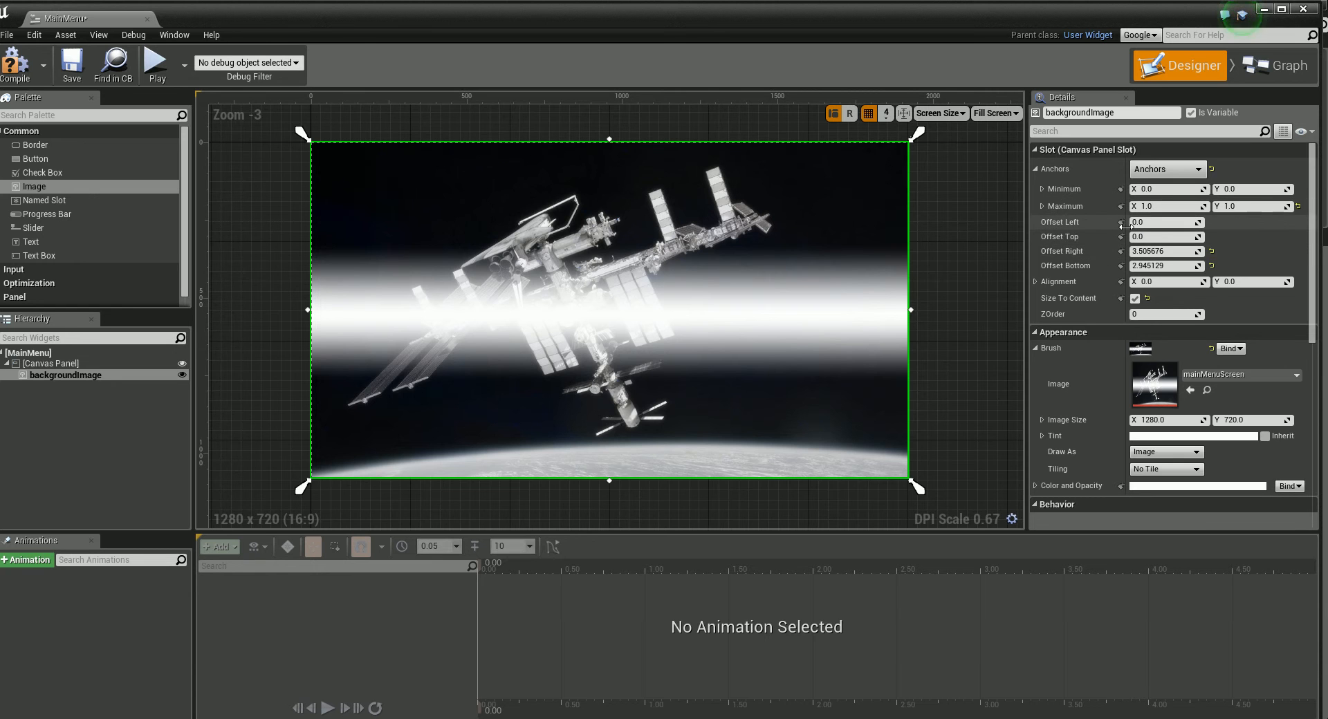
left_click(1166, 250)
key("Return")
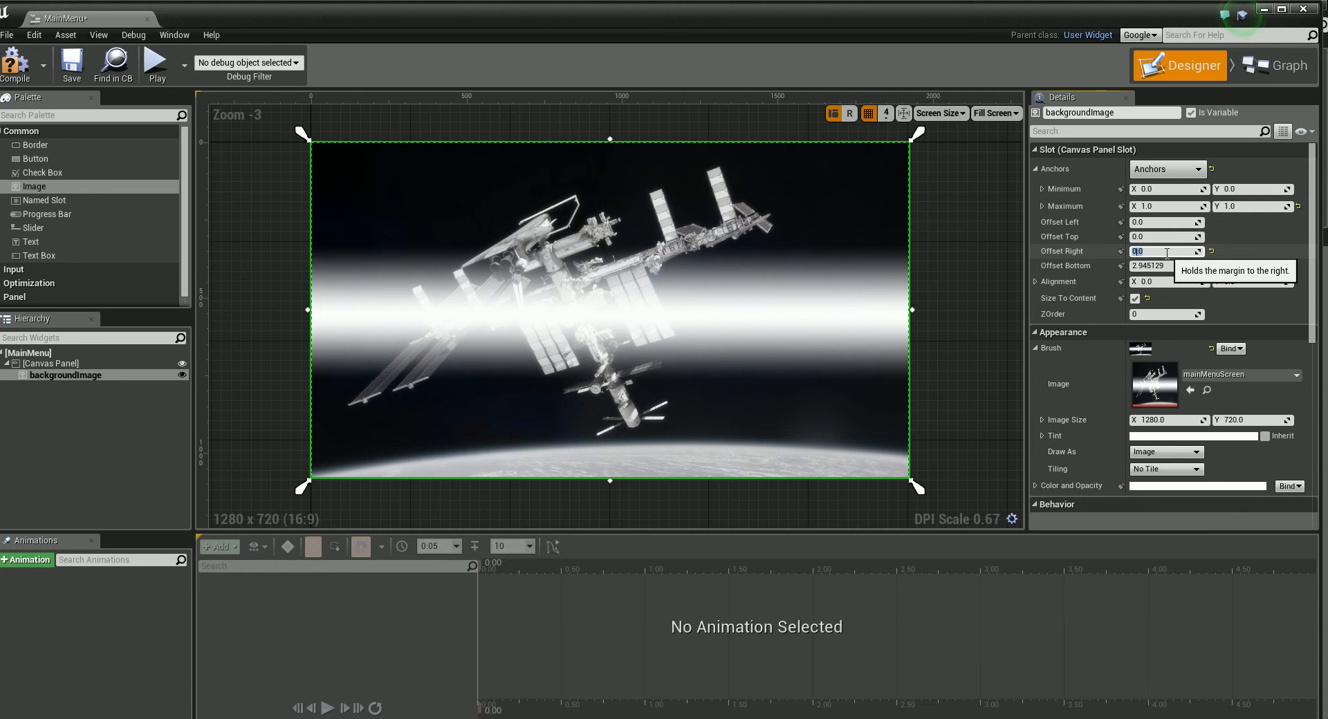
left_click(1148, 267)
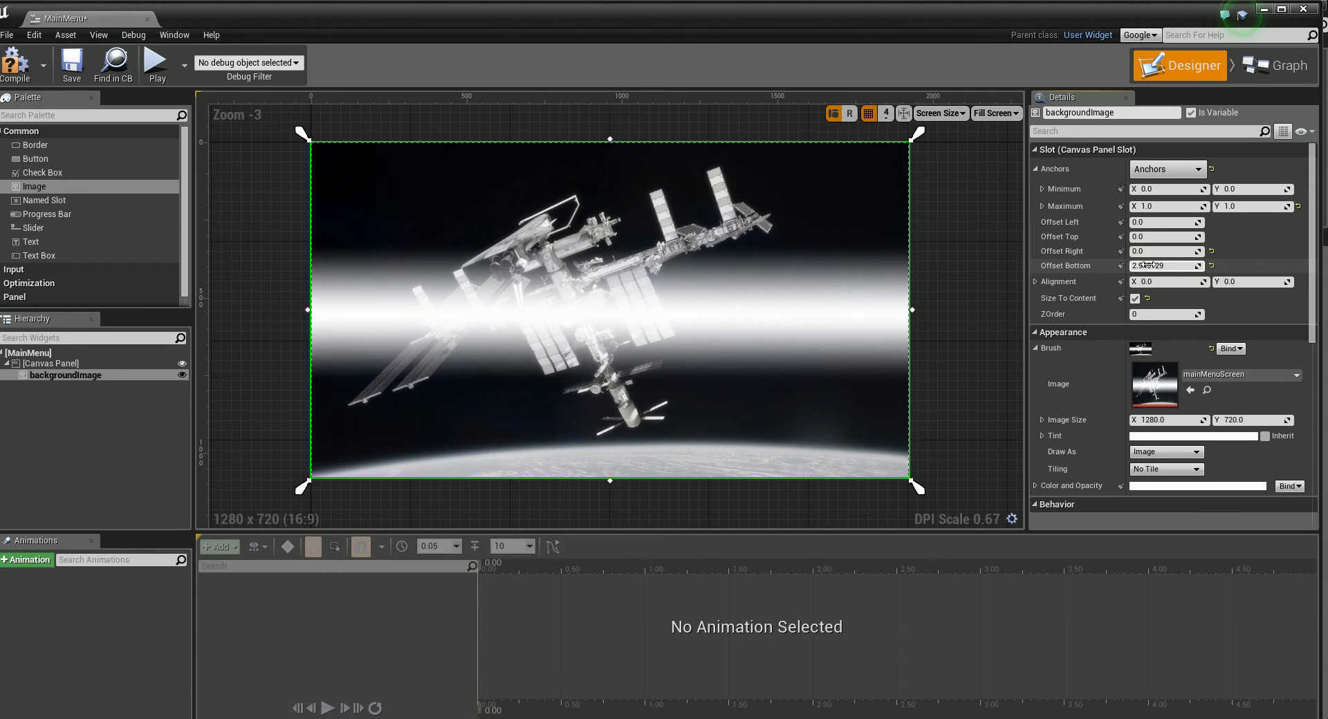
type("0")
key("Return")
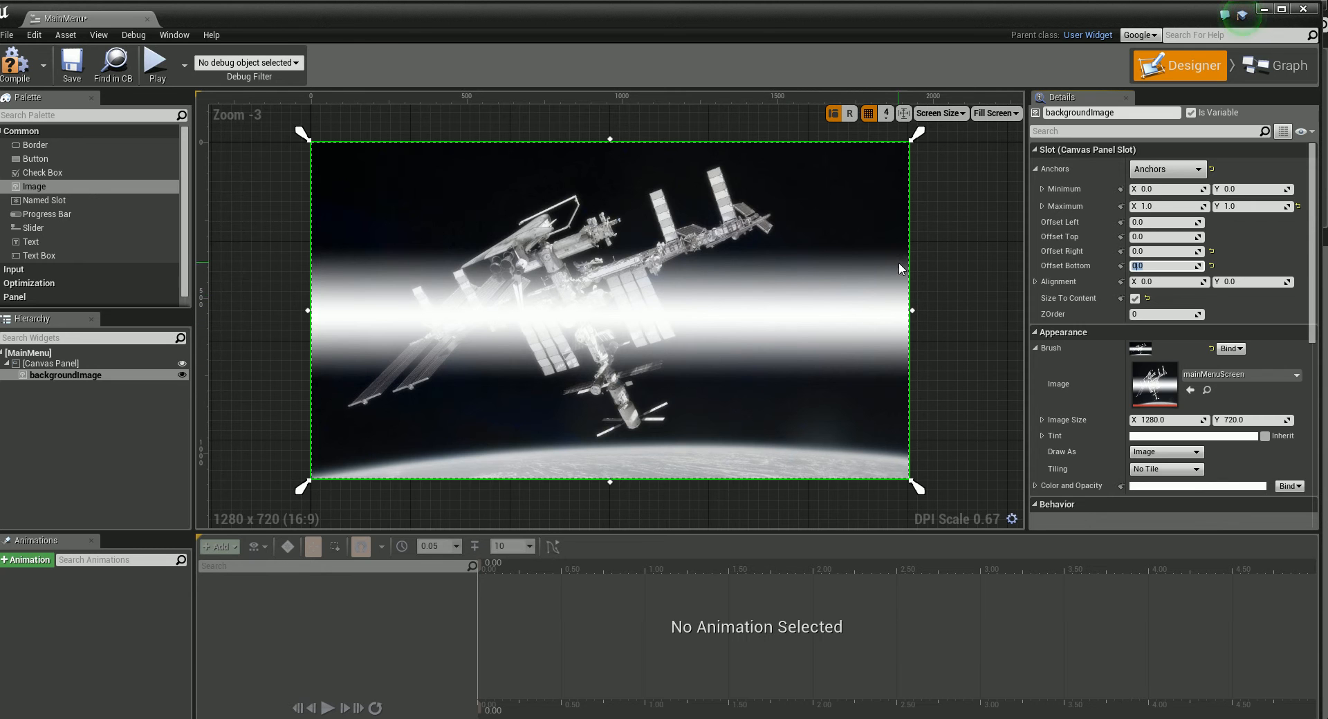
left_click(964, 294)
left_click(763, 439)
left_click_drag(1313, 320, 1299, 294)
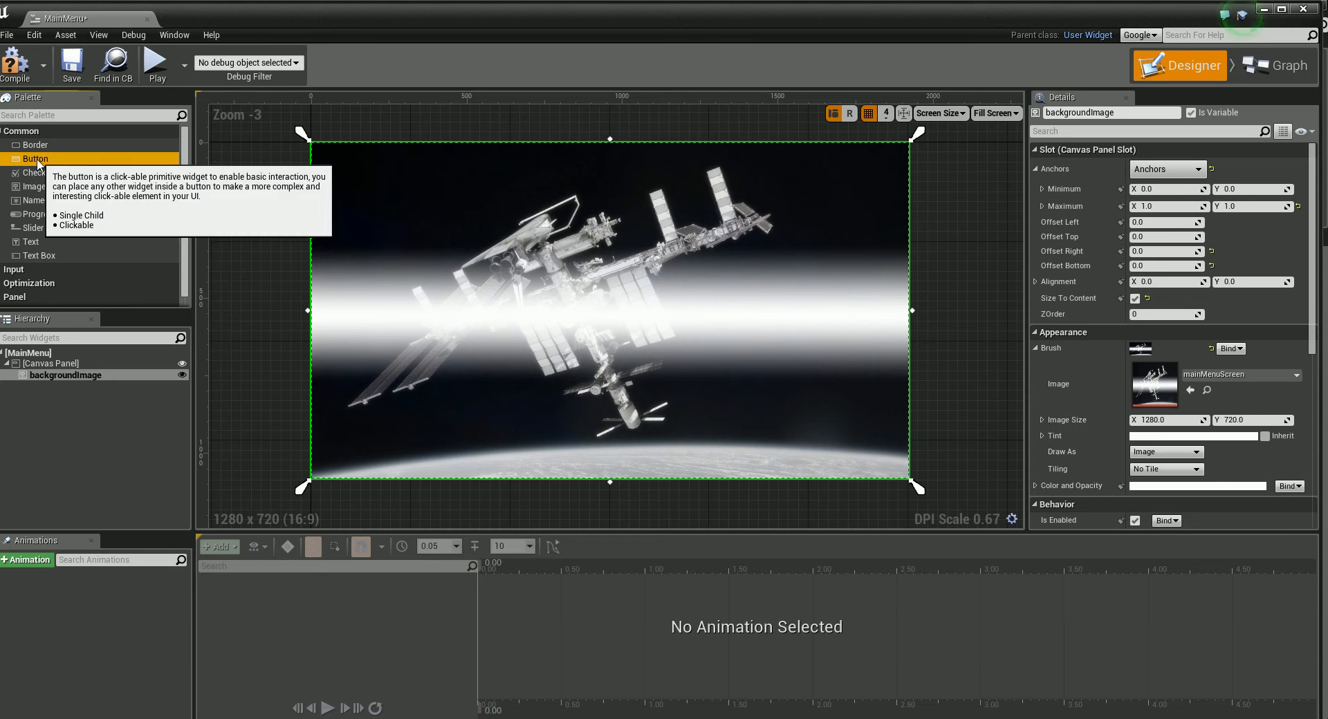
Step: Place a Button widget over the background image and move it to about X 544, Y 656
left_click_drag(35, 158, 534, 322)
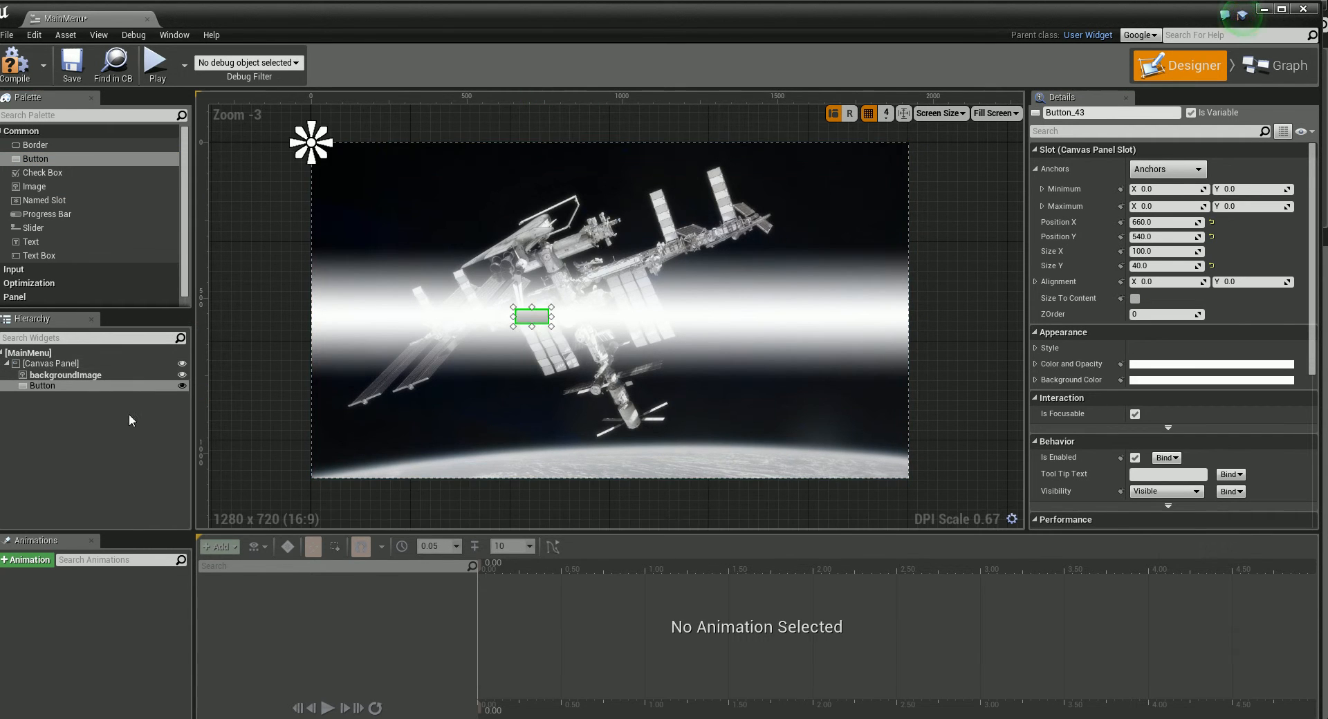
left_click_drag(47, 395, 34, 363)
left_click_drag(536, 321, 504, 362)
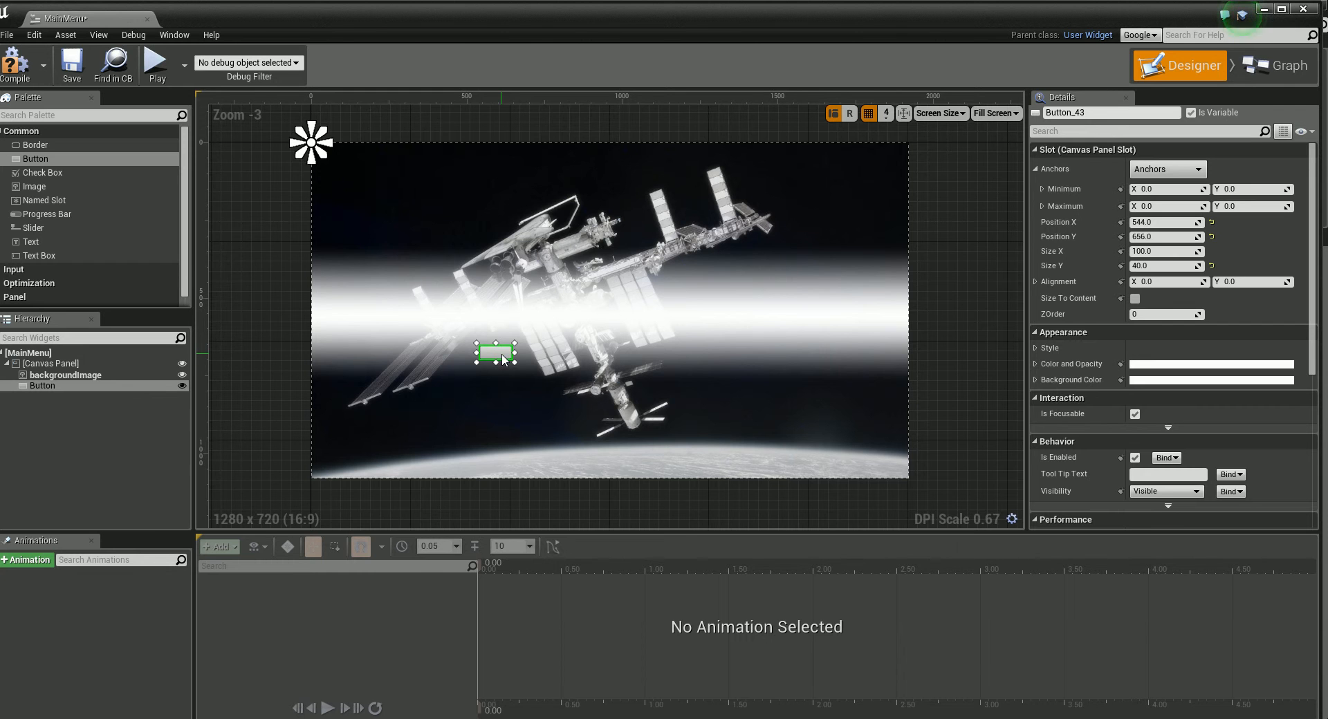
Step: Delete the Button widget from the hierarchy
left_click(31, 386)
right_click(31, 384)
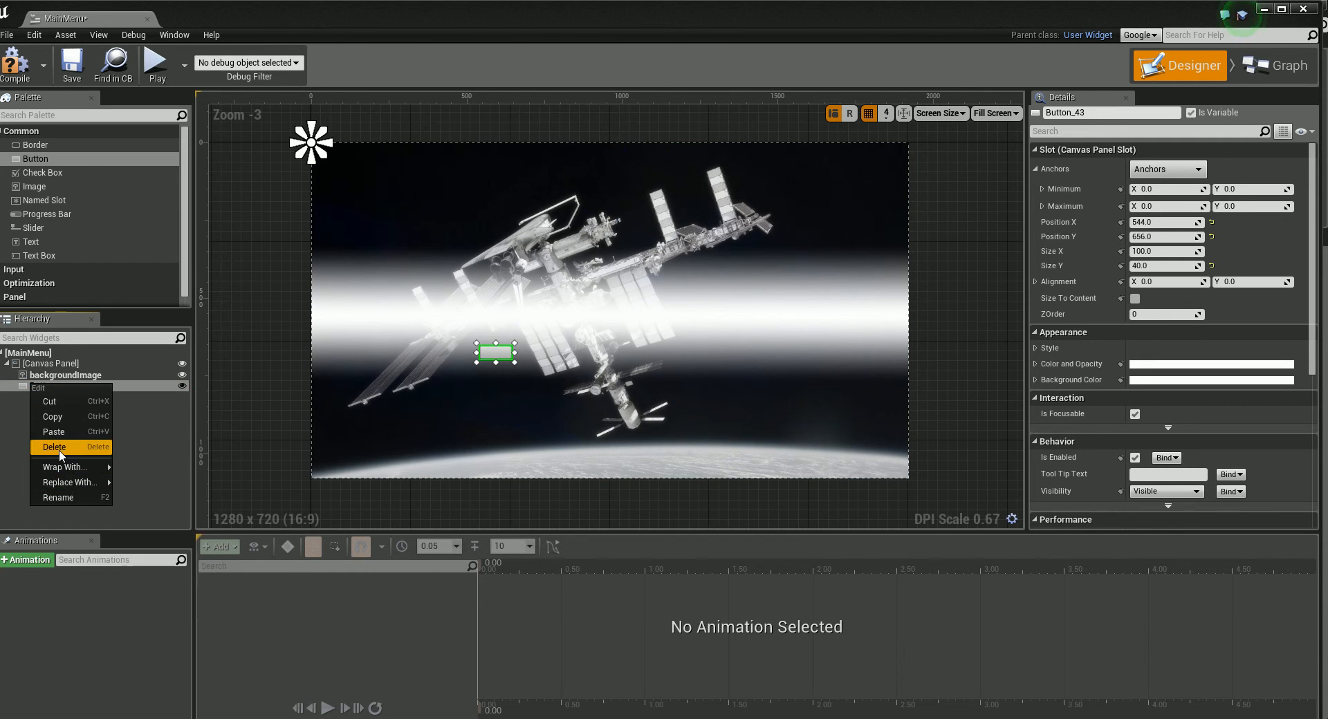
left_click(60, 448)
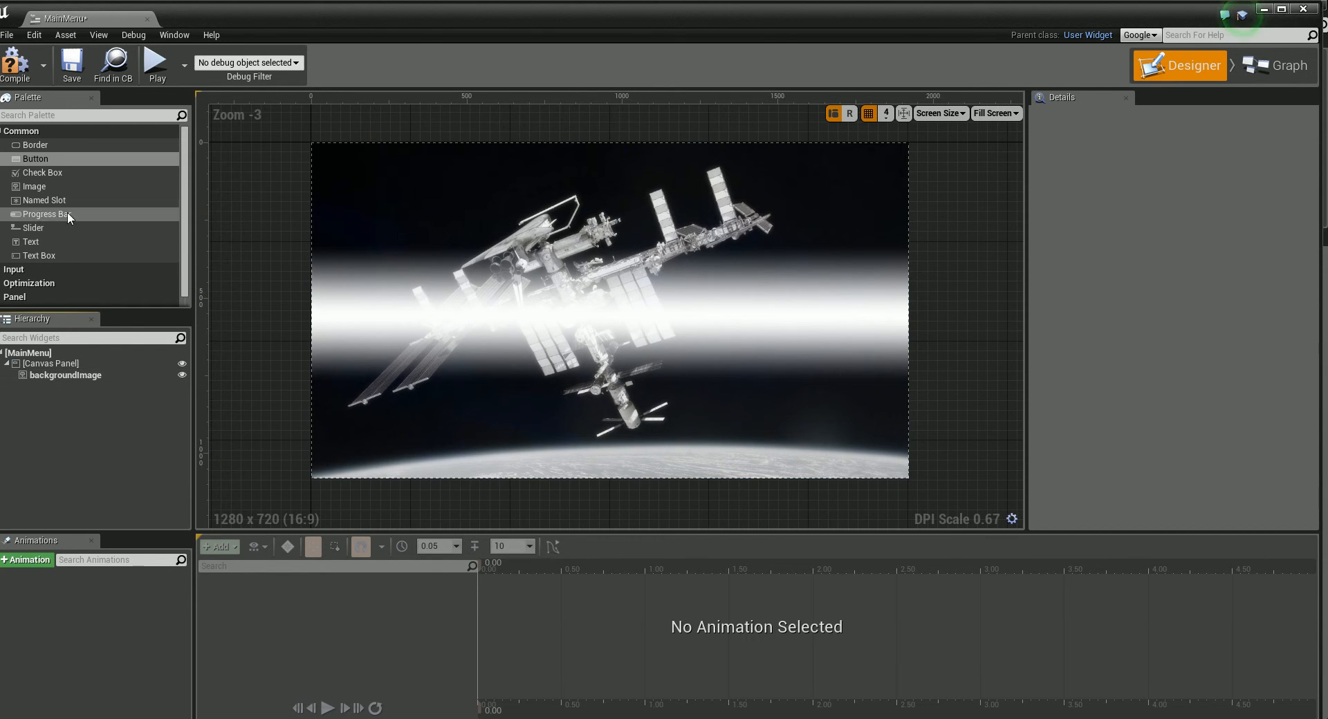
Step: Add an Image widget over the background, assign it the menuLogo texture and enable Size To Content
left_click_drag(31, 186, 565, 310)
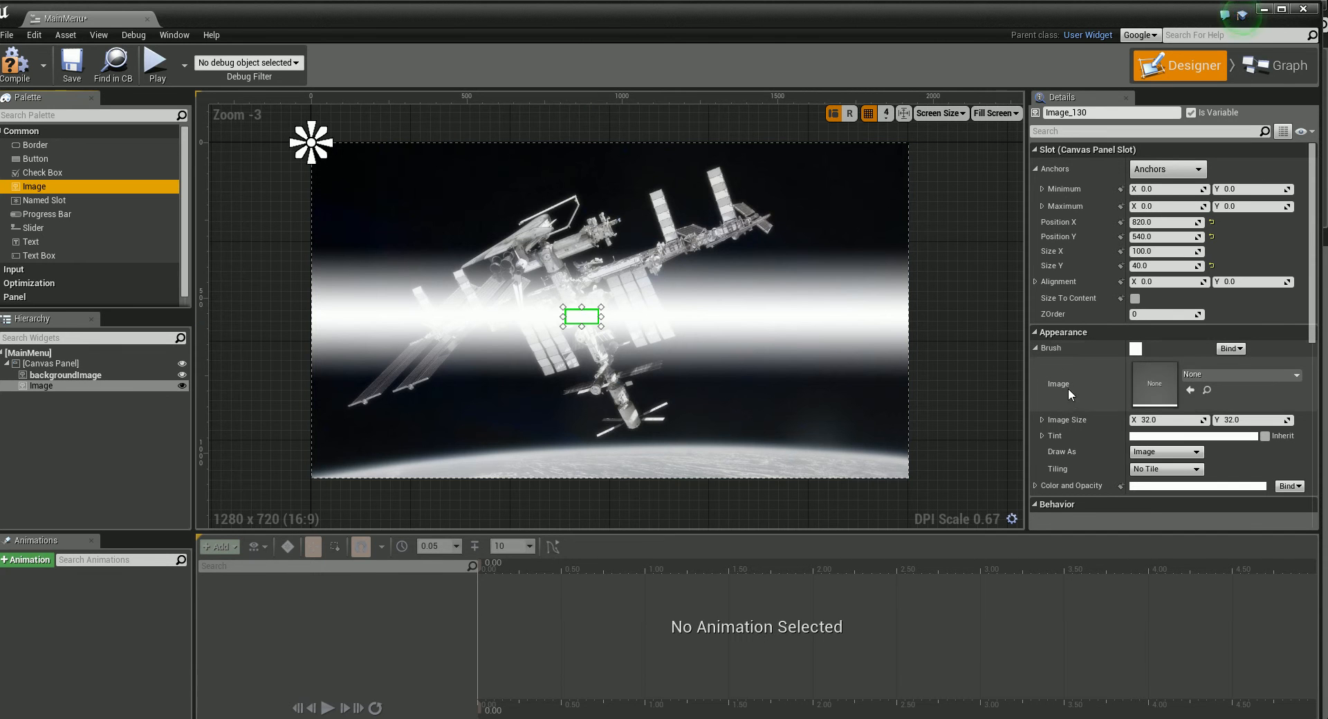
left_click(1230, 379)
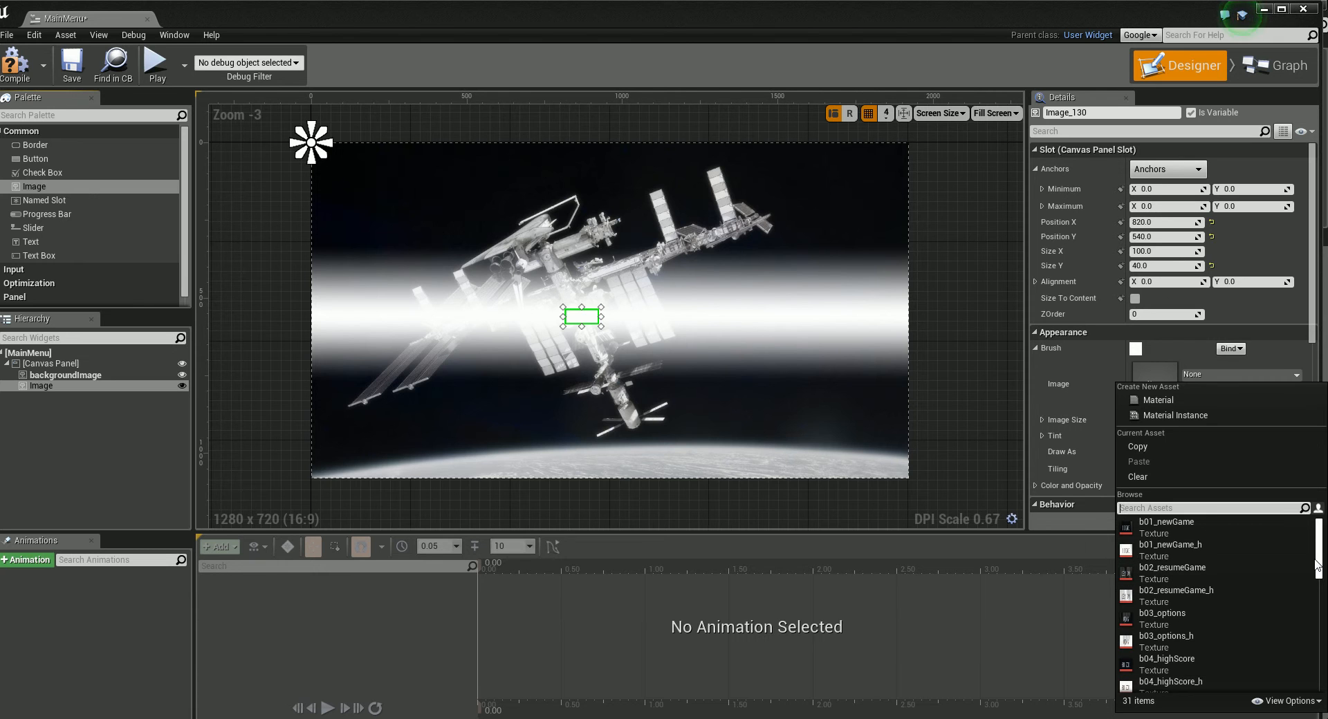
left_click_drag(1316, 566, 1319, 623)
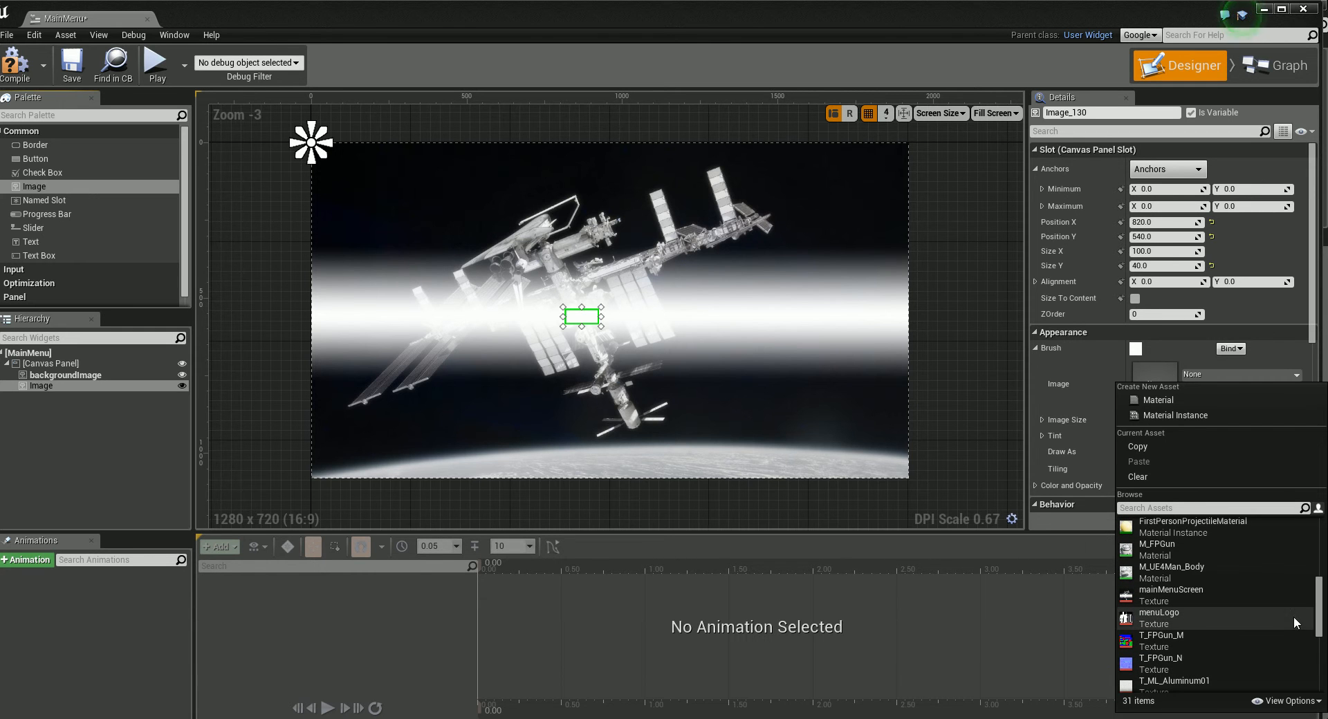
left_click(1159, 622)
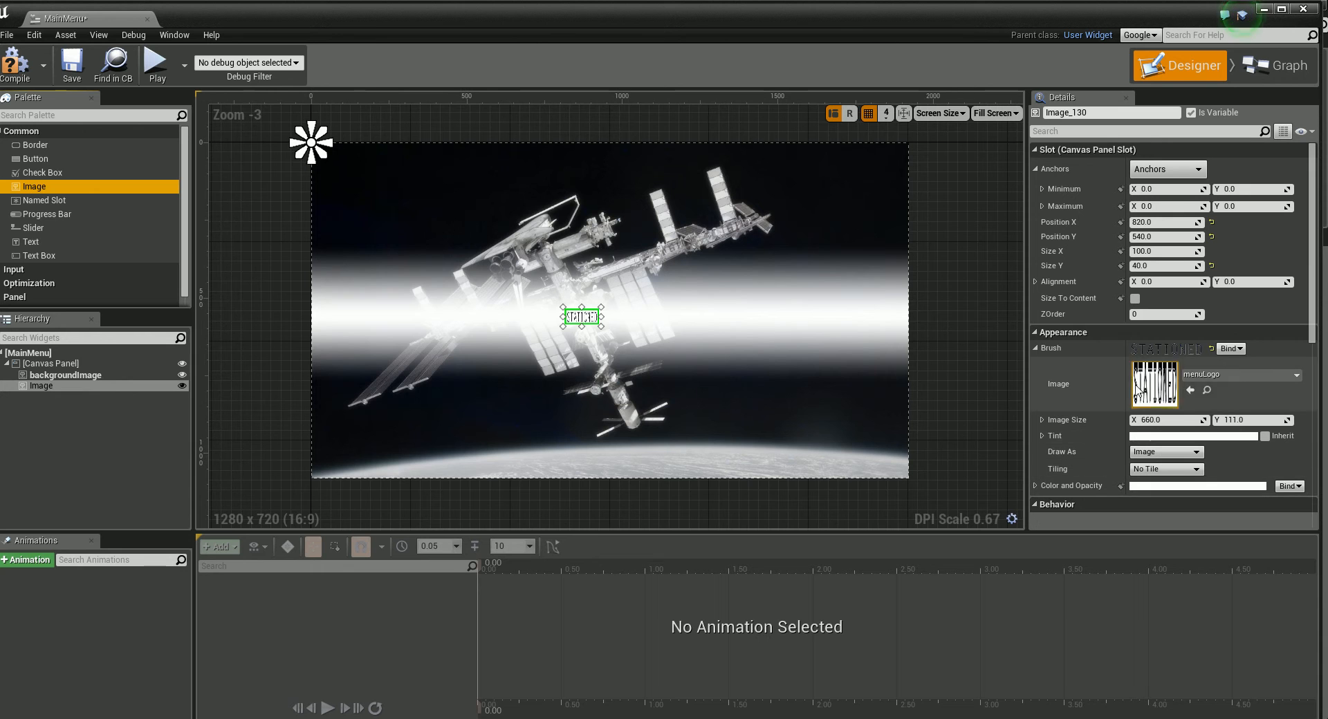
left_click(1135, 298)
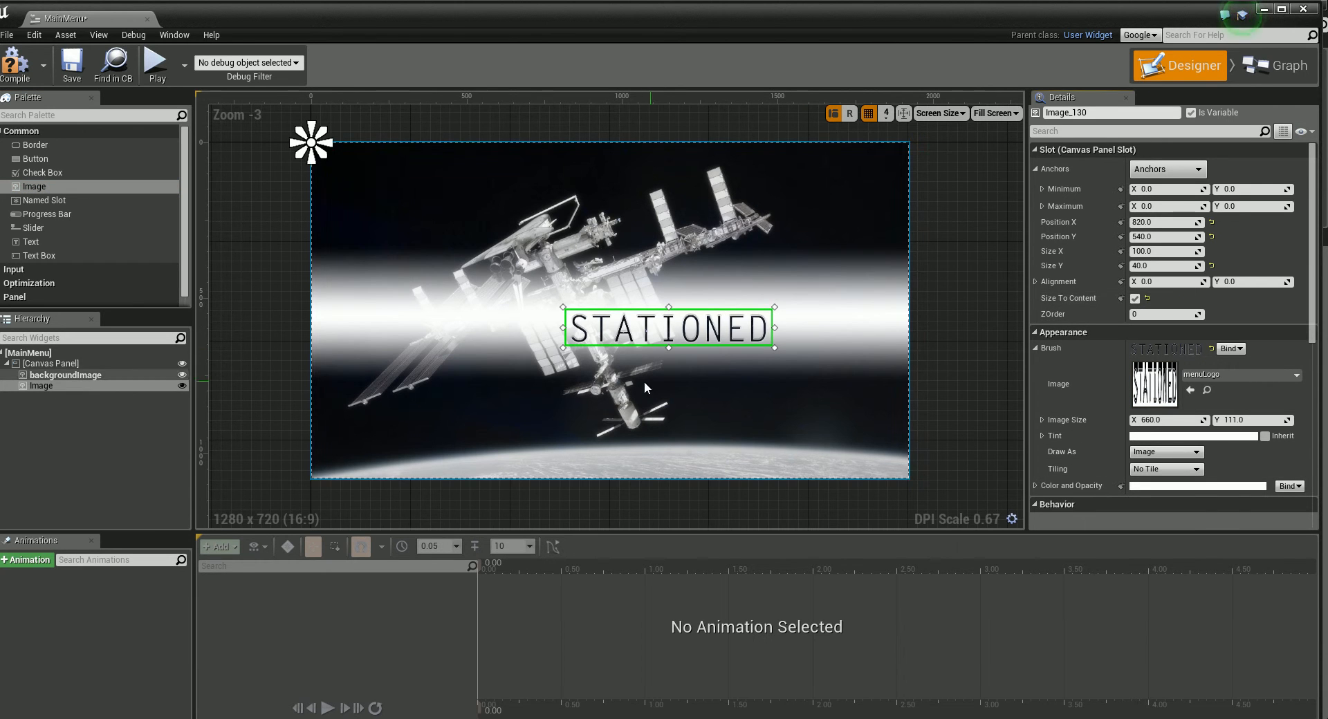
Step: Move the logo image to about X 624, Y 460, within the background's bright band
left_click(717, 330)
left_click_drag(716, 329, 673, 309)
left_click(704, 354)
left_click(679, 315)
left_click(673, 347)
left_click(658, 309)
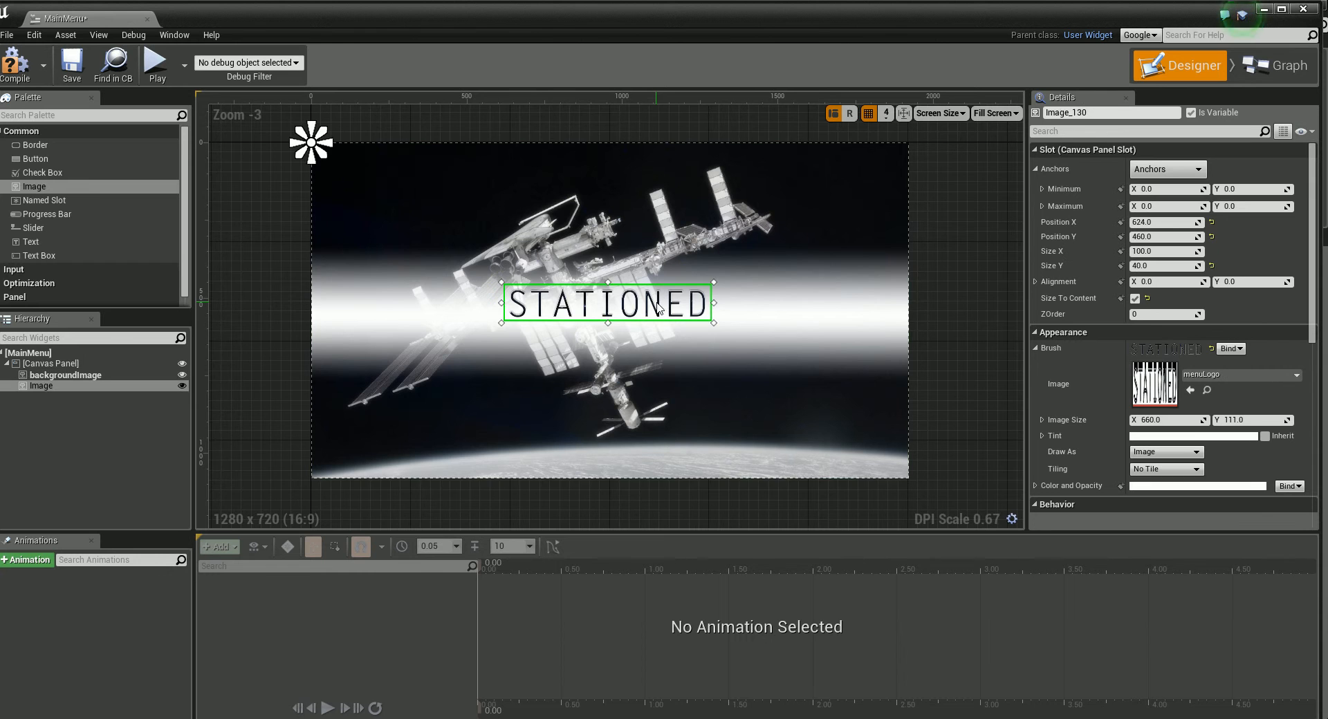
left_click(666, 351)
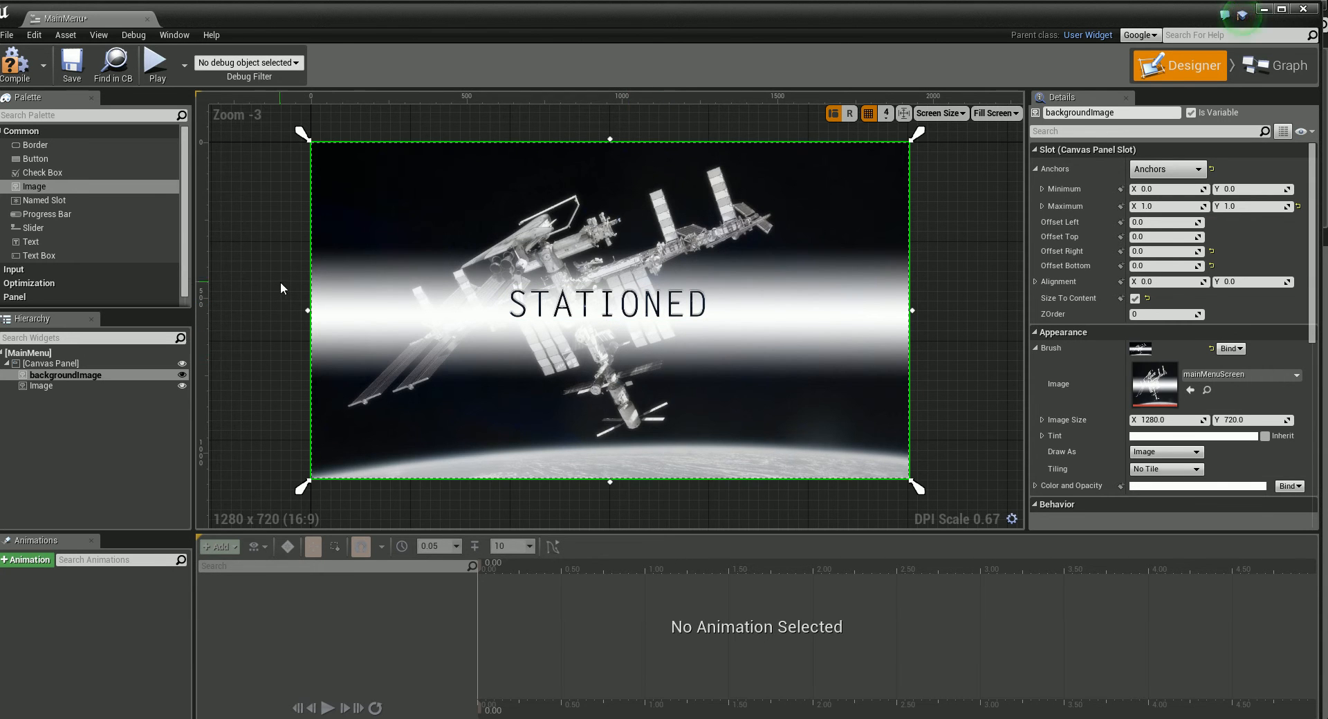
Step: Place a Button widget below the logo at about X 616, Y 660 and set its Normal style image to b01_newGame
left_click_drag(33, 161, 527, 355)
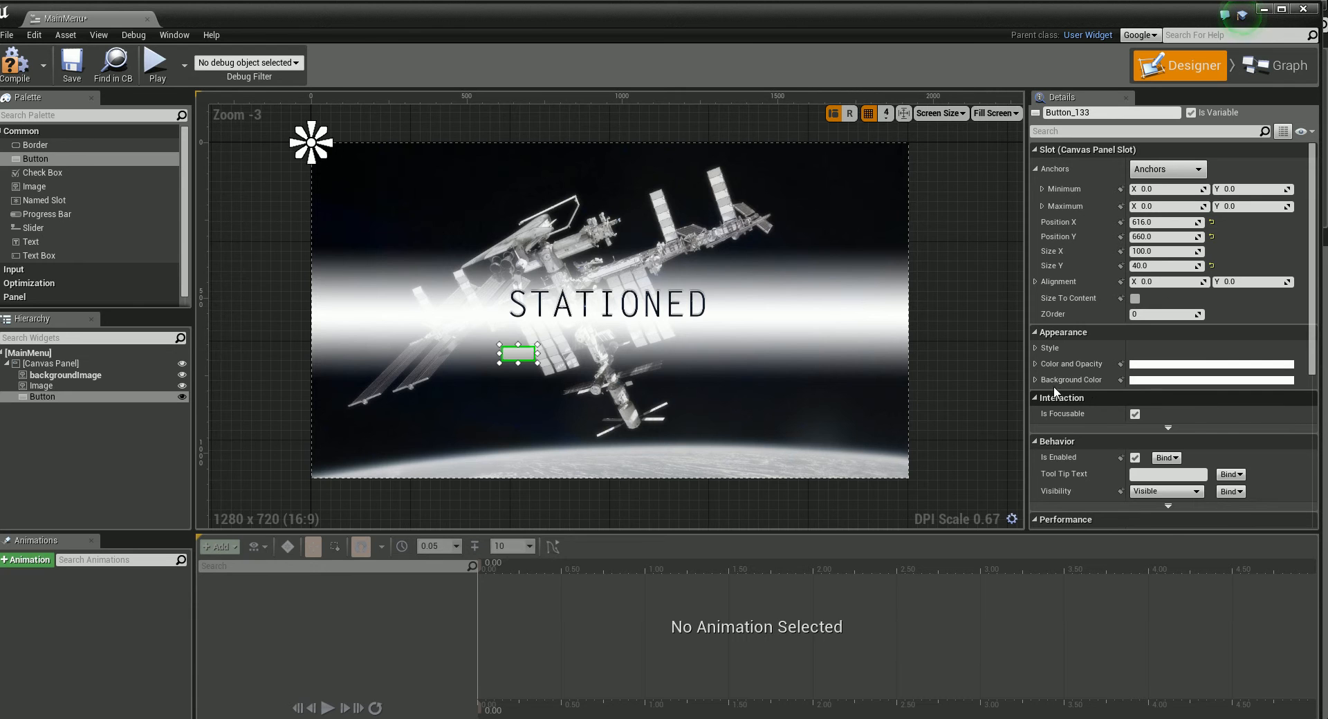
left_click(1034, 348)
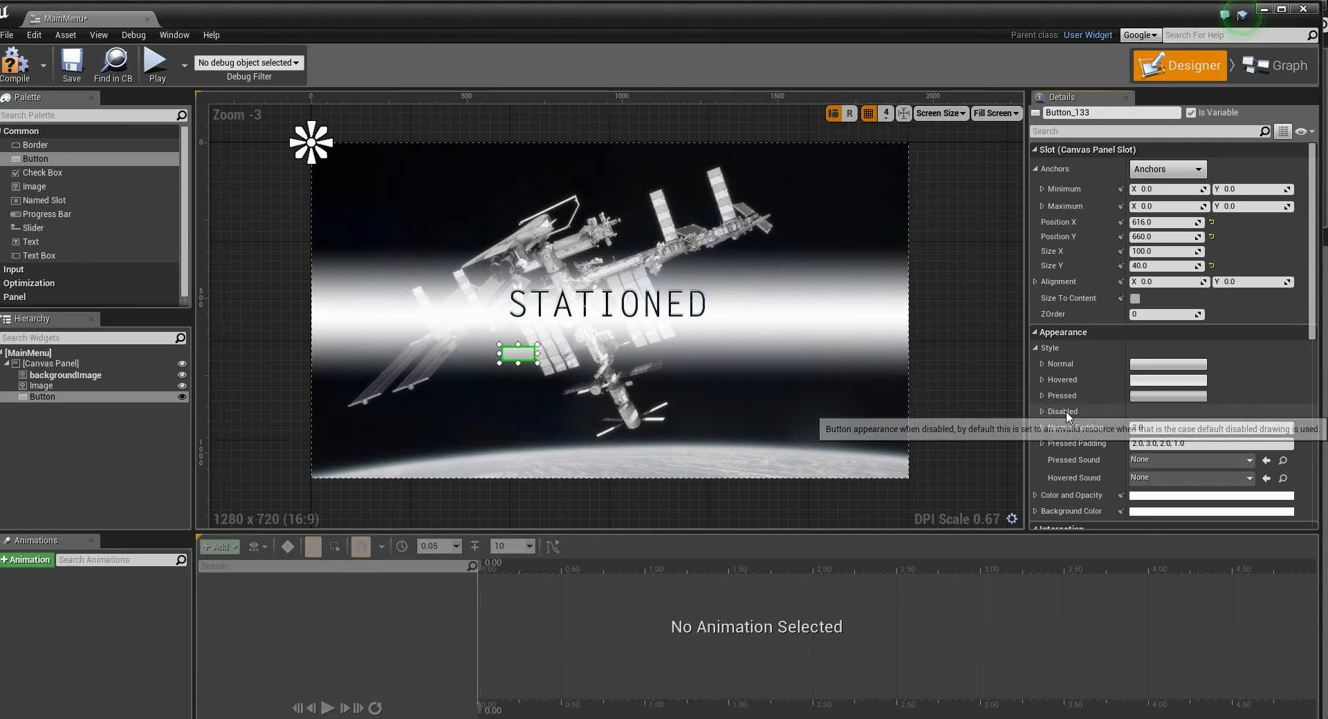
left_click(1042, 364)
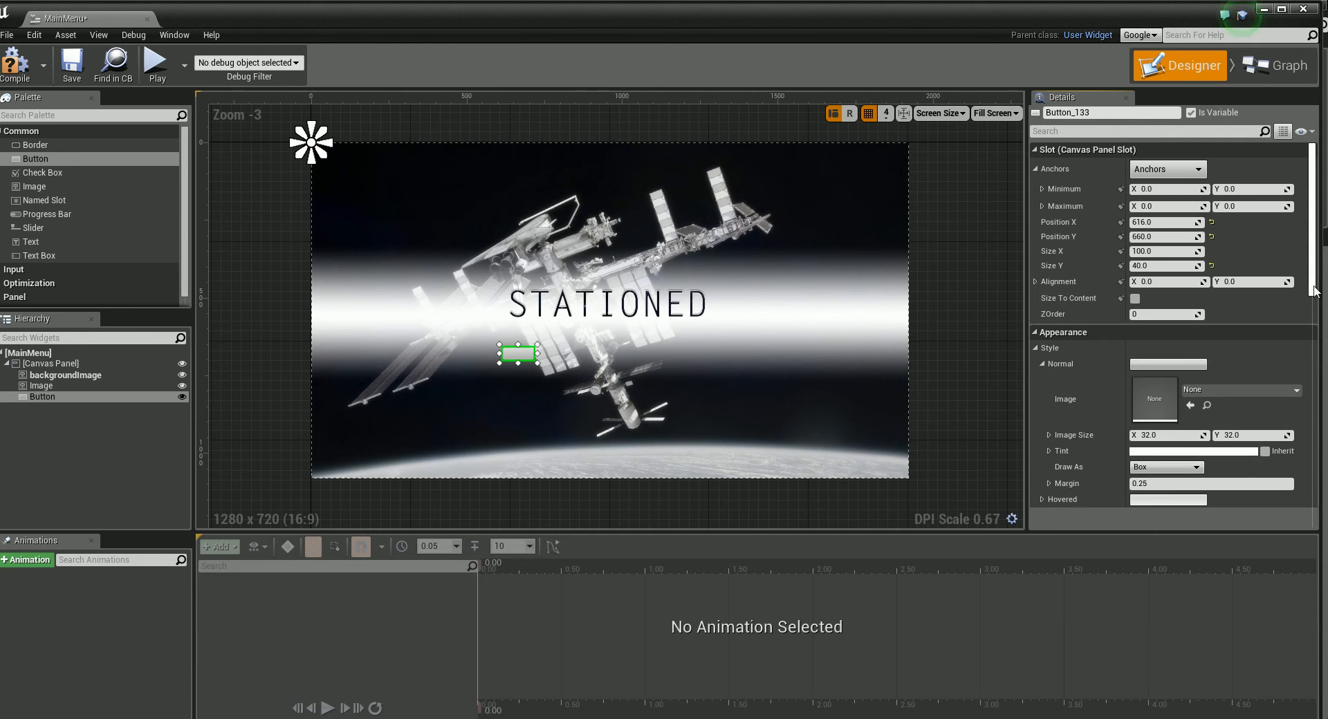
scroll(1307, 298, "down", 2)
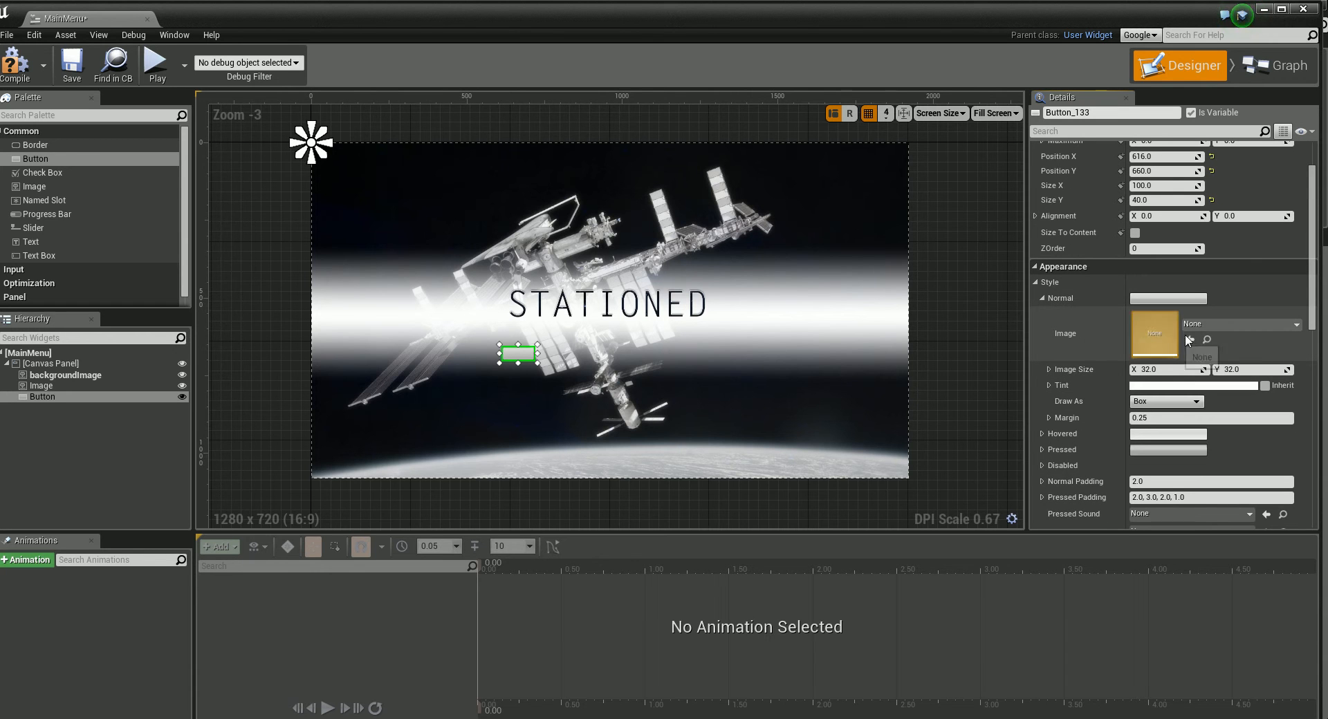
left_click(1250, 324)
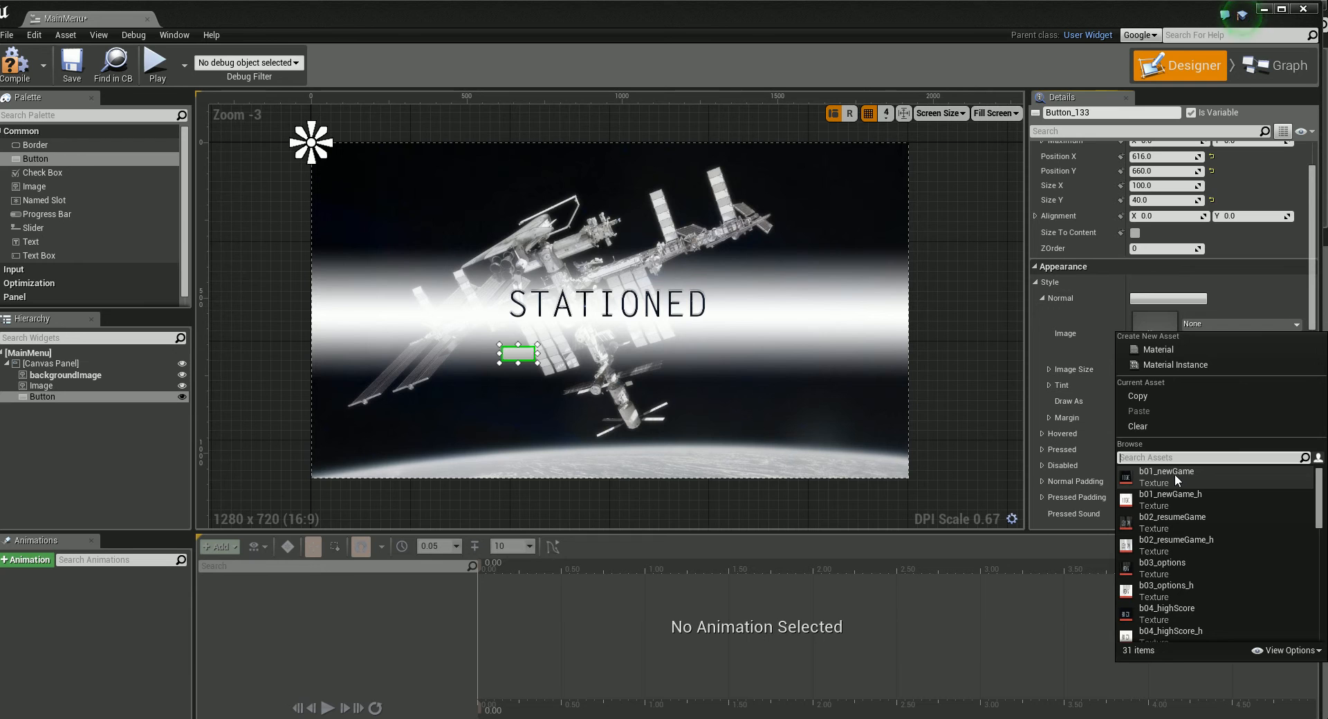
left_click(1156, 476)
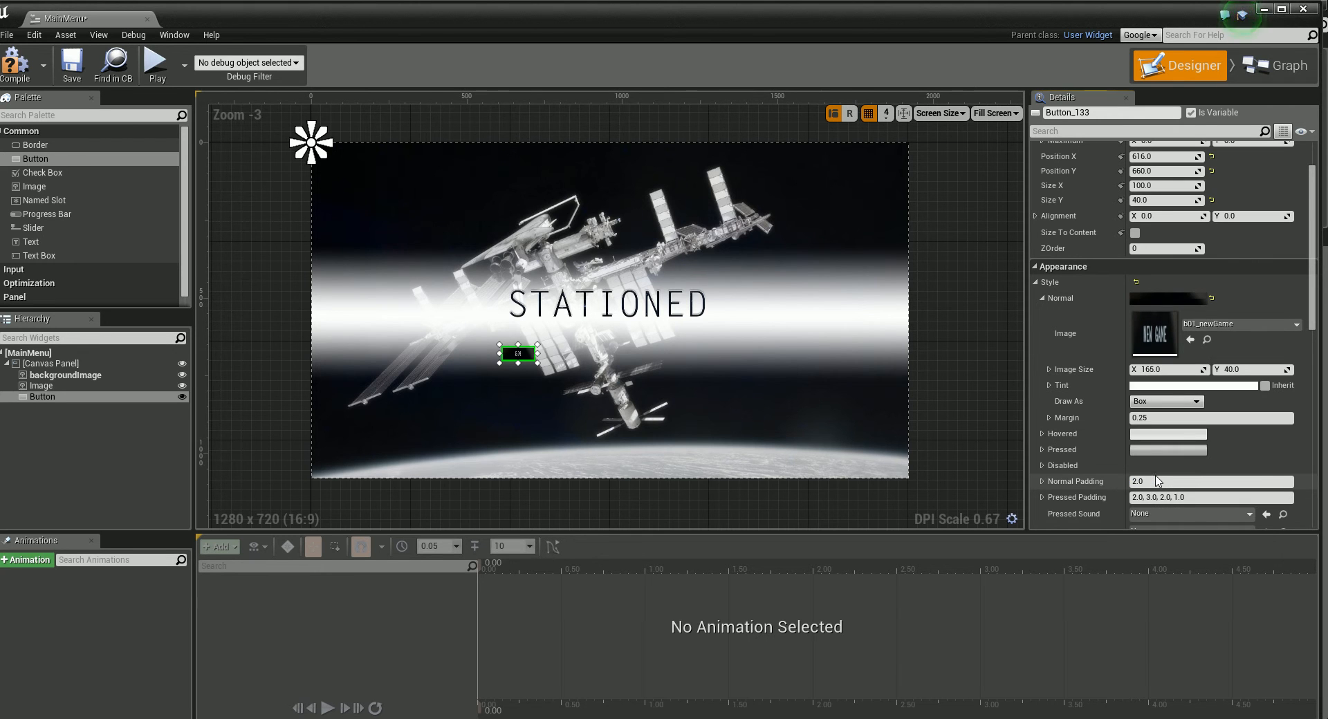
Step: Enable Size To Content for the New Game button and move it to about X 608, Y 628
left_click(1134, 232)
left_click_drag(550, 367, 544, 349)
left_click(606, 375)
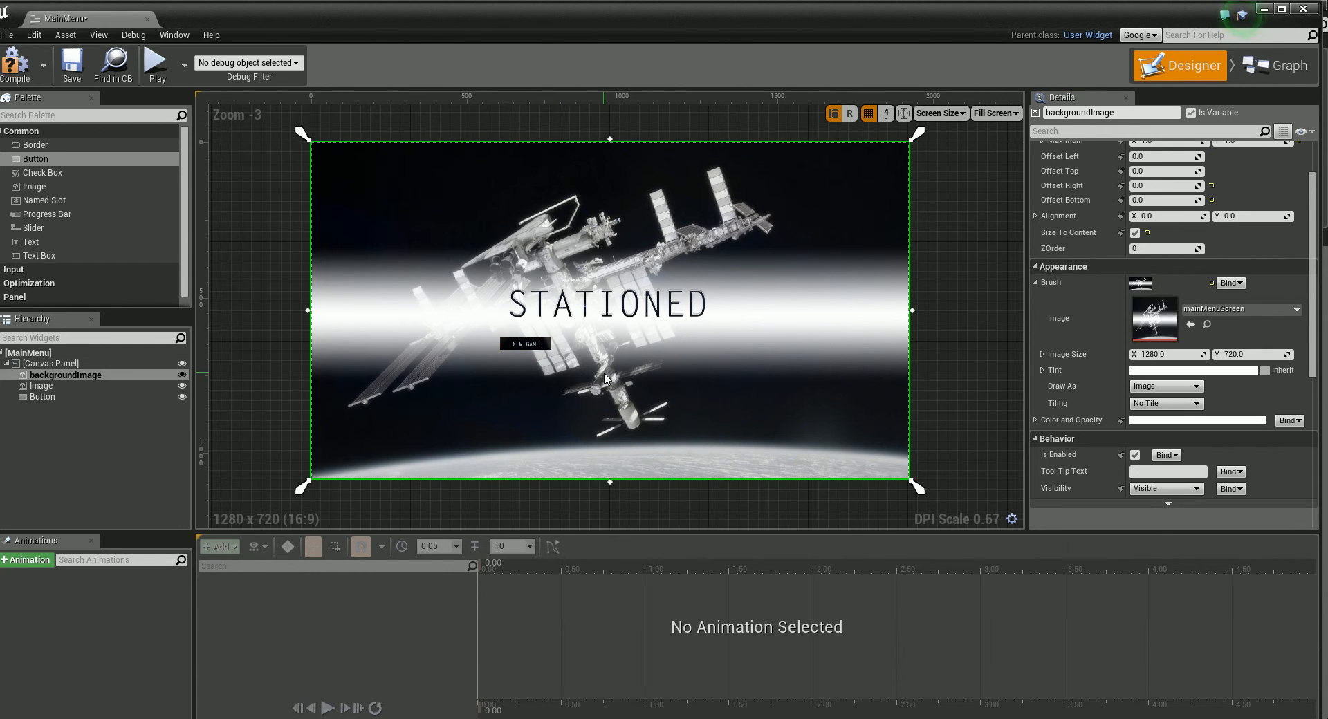
Step: Set the New Game button's Hovered style image to b01_newGame_h, filtering the assets by "new"
left_click(543, 345)
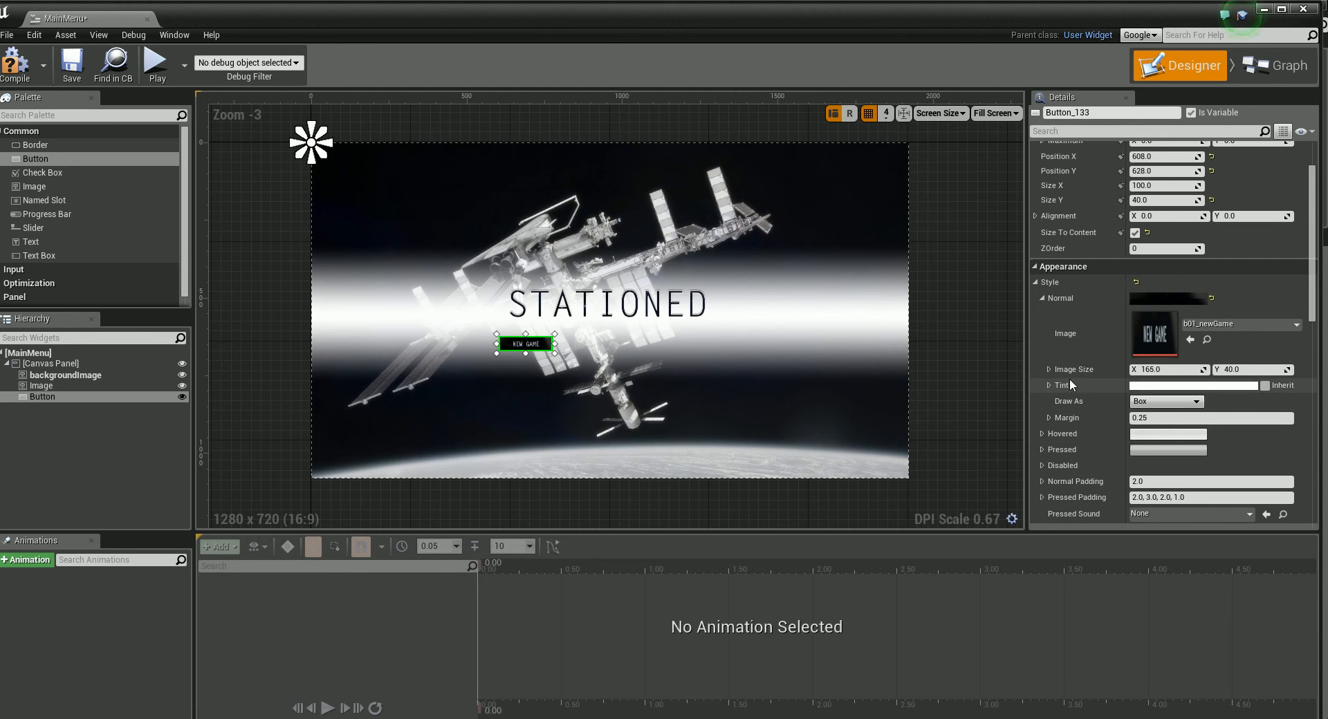
left_click(1041, 433)
left_click_drag(1311, 286, 1312, 325)
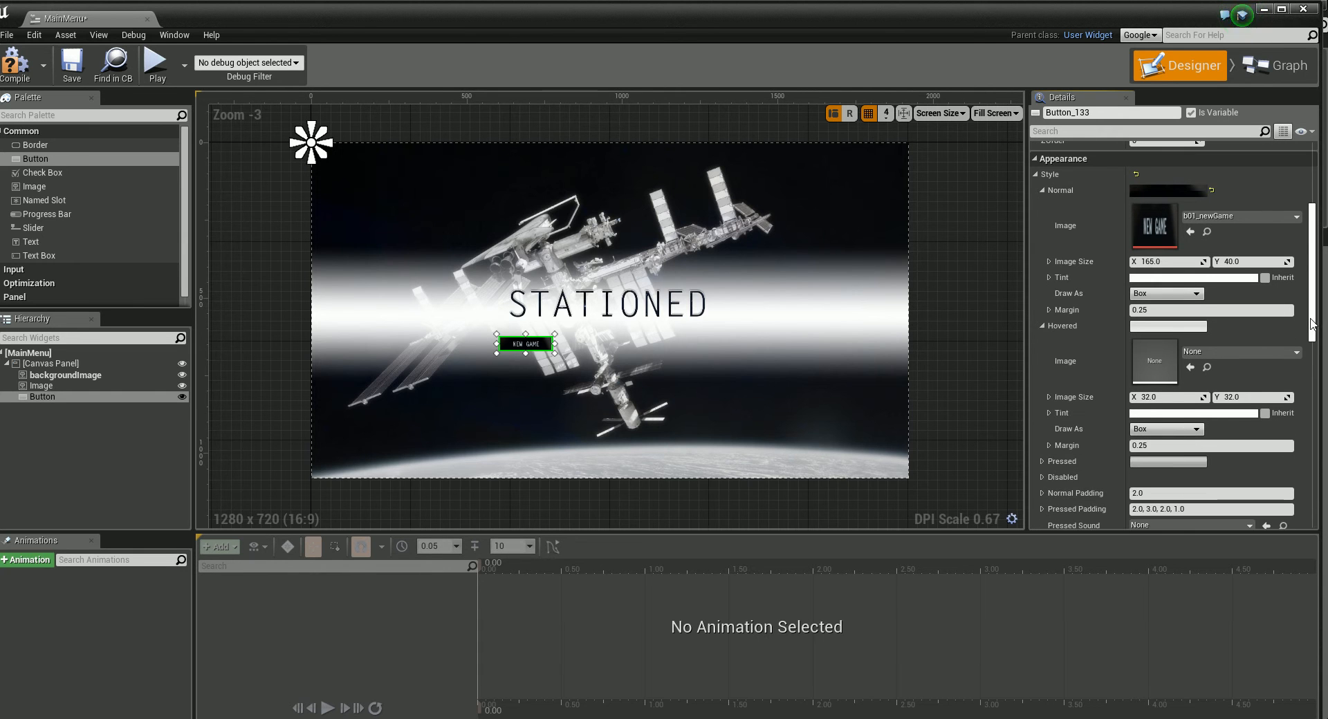
left_click(1235, 355)
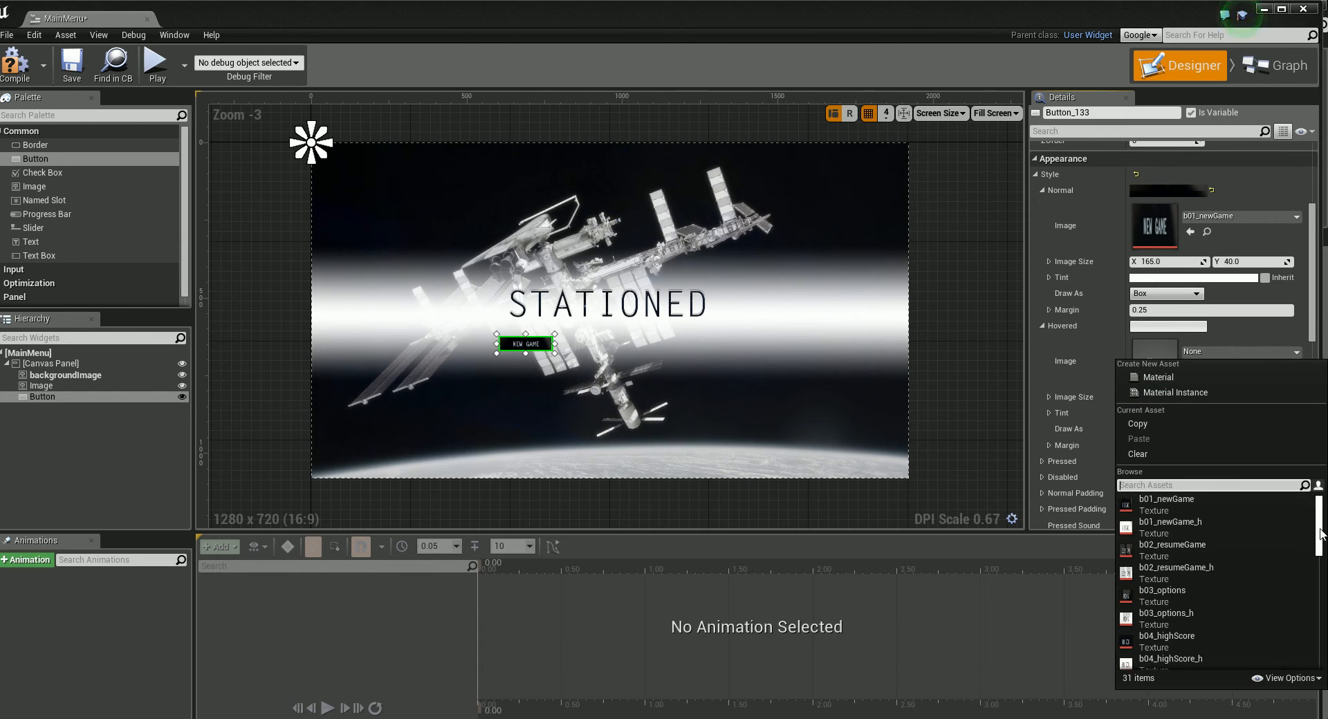
left_click_drag(1322, 534, 1323, 561)
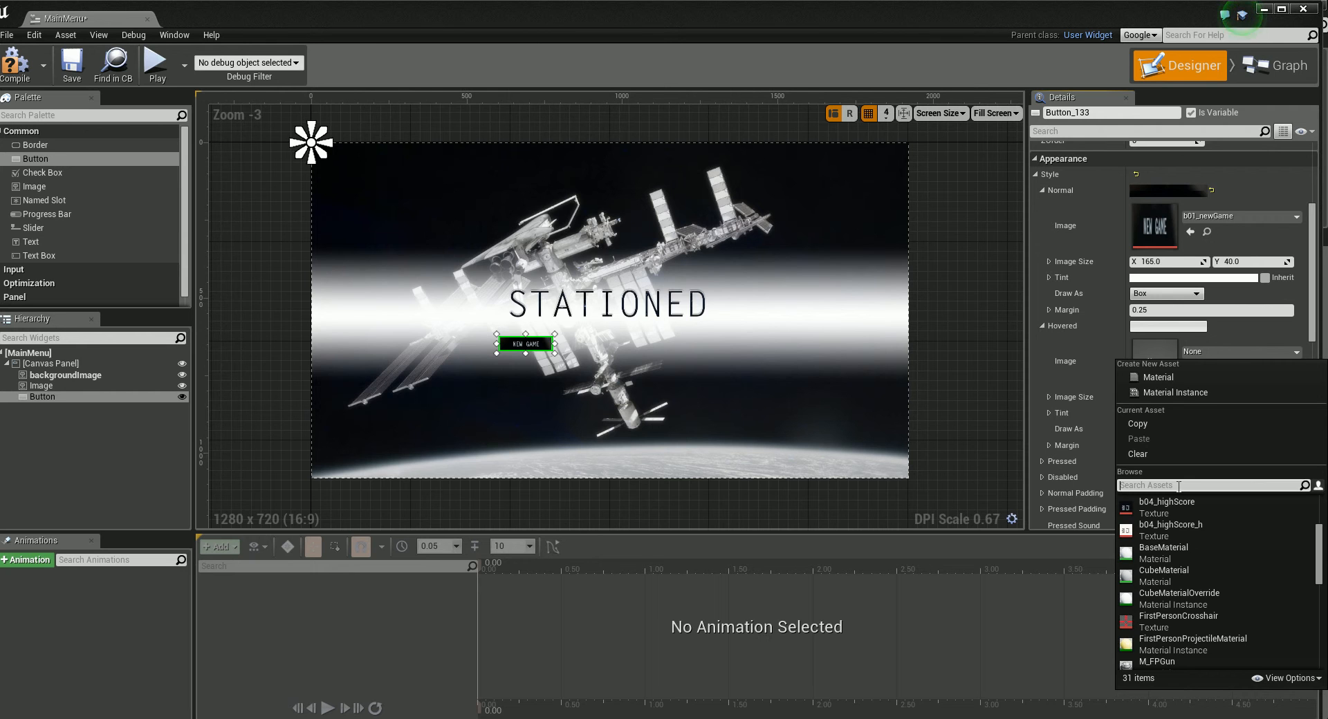
type("02")
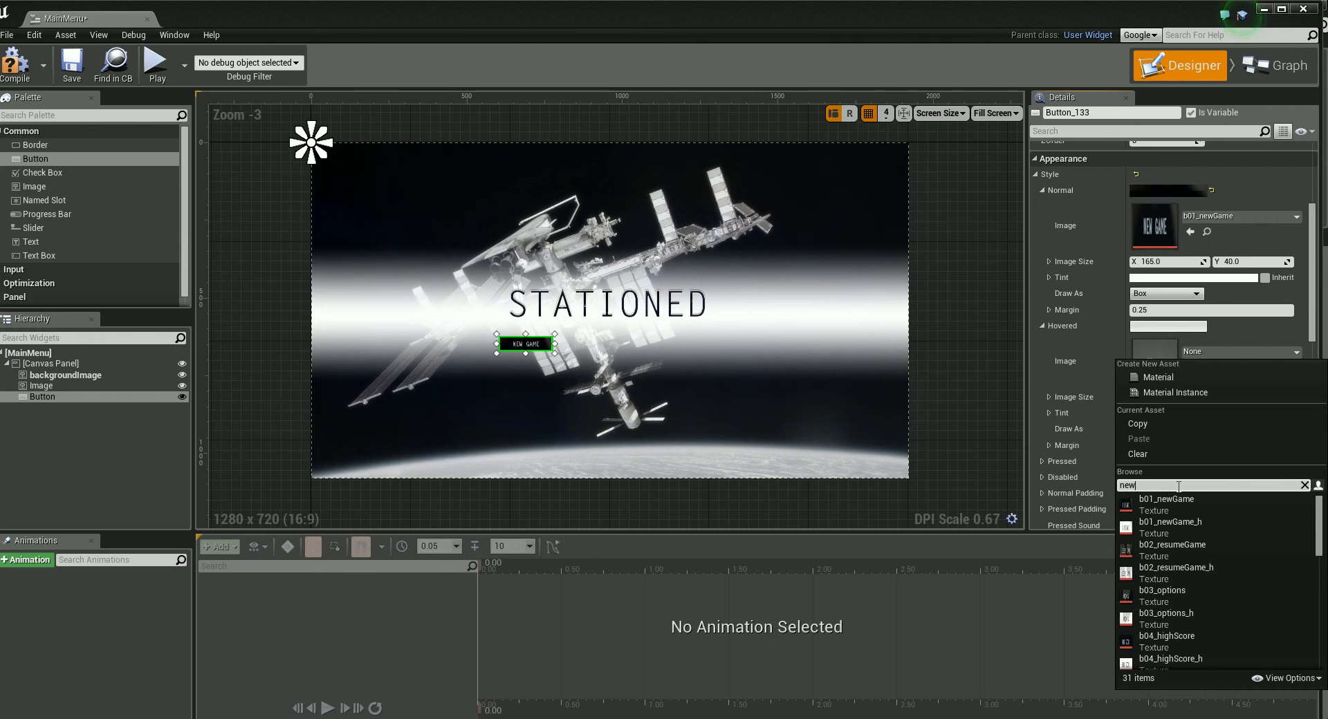
type("w")
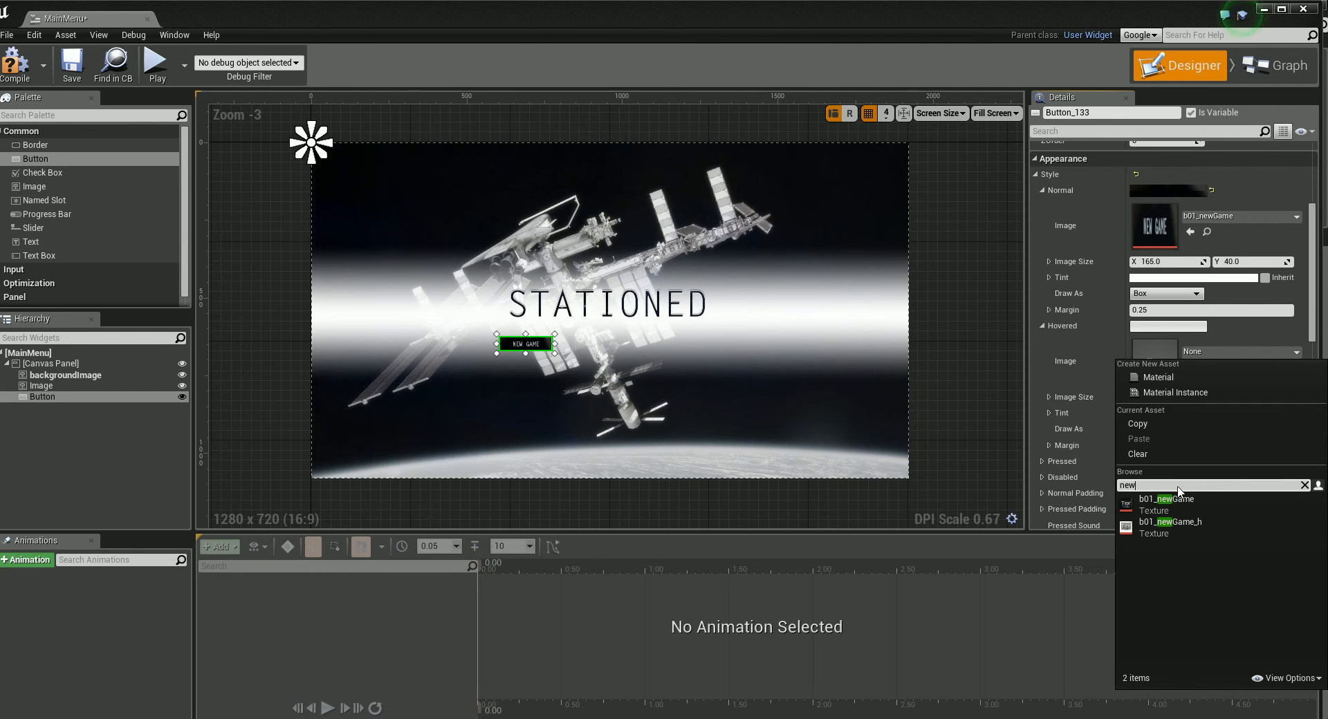
left_click(1185, 523)
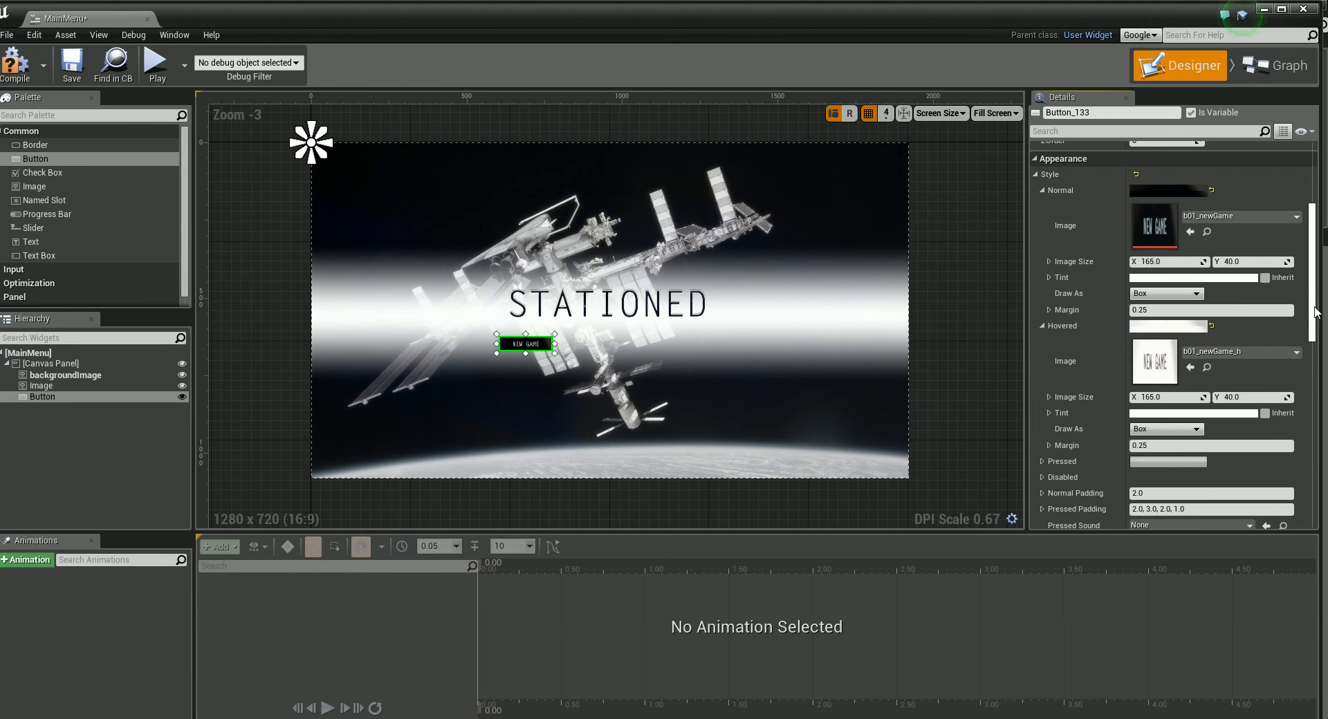
Step: Collapse the Normal and Hovered style settings and set the button's Pressed style image to b01_newGame
scroll(1085, 210, "up", 3)
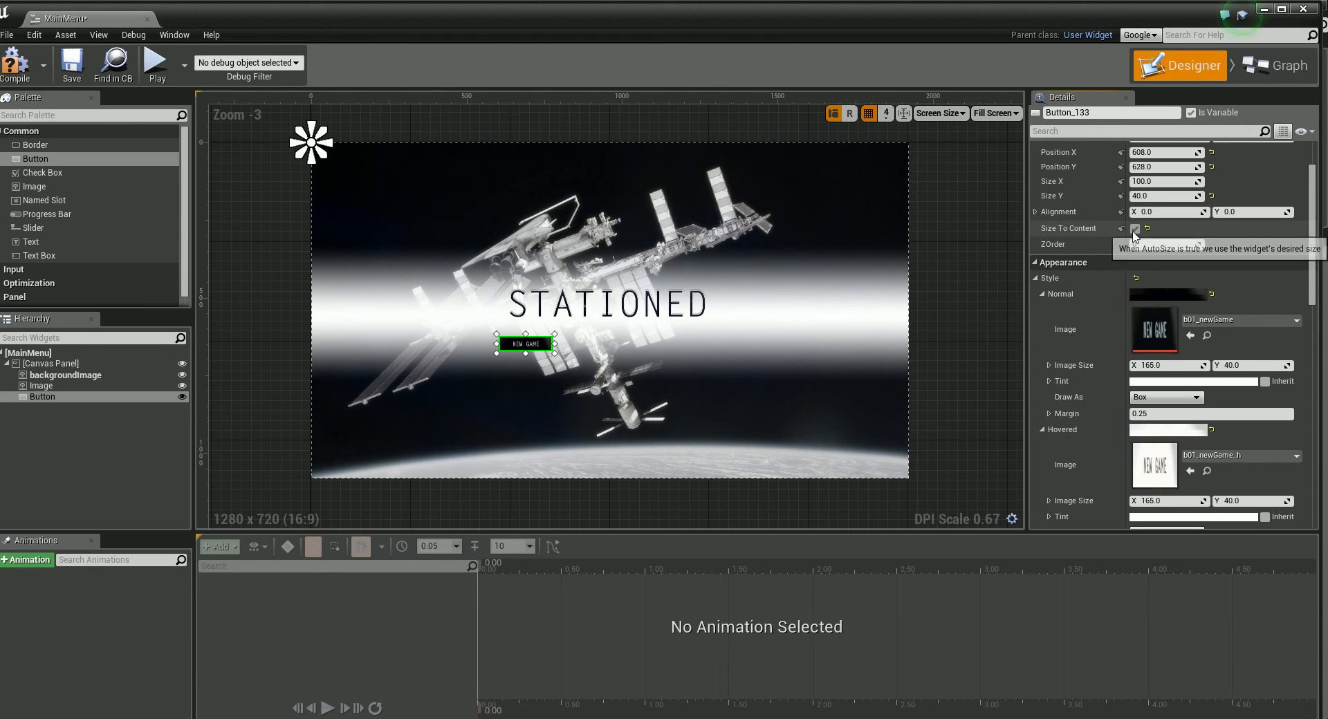
mouse_move(1316, 294)
left_mouse_down()
mouse_move(1321, 344)
mouse_move(1318, 263)
mouse_move(1318, 290)
left_mouse_up()
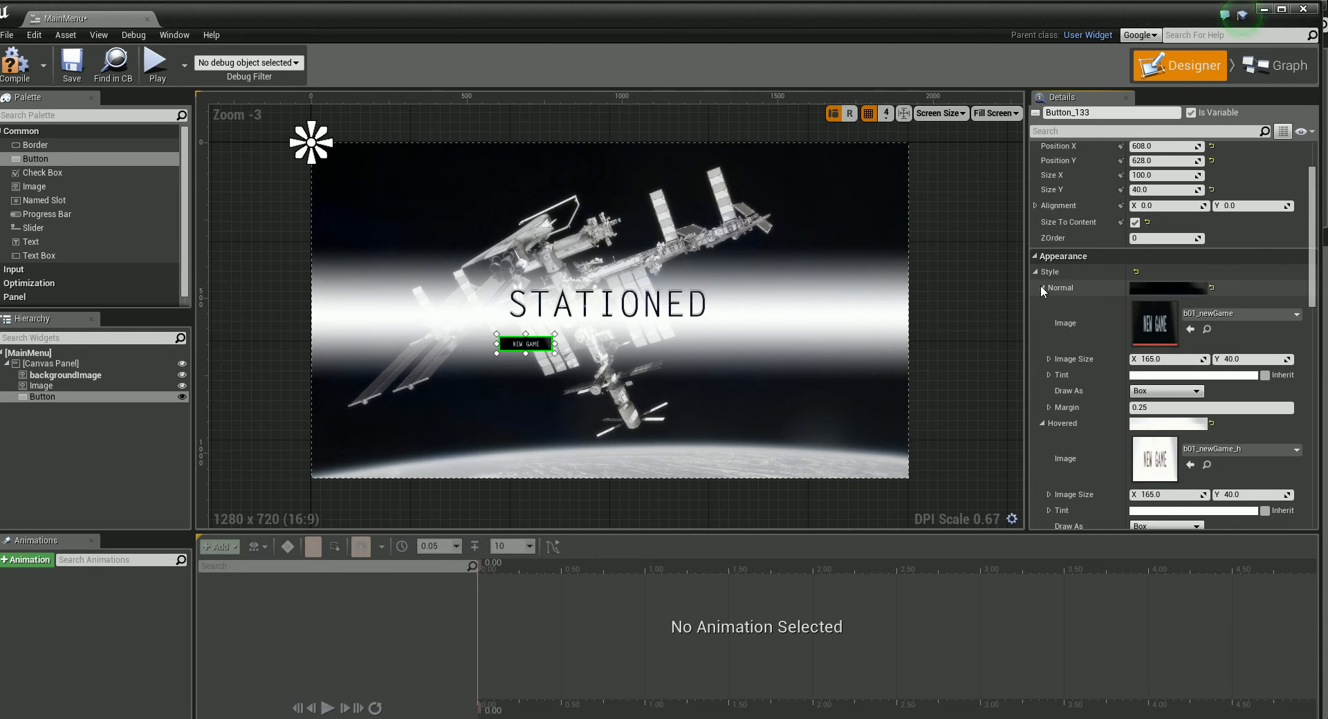
left_click(1042, 287)
left_click(1042, 304)
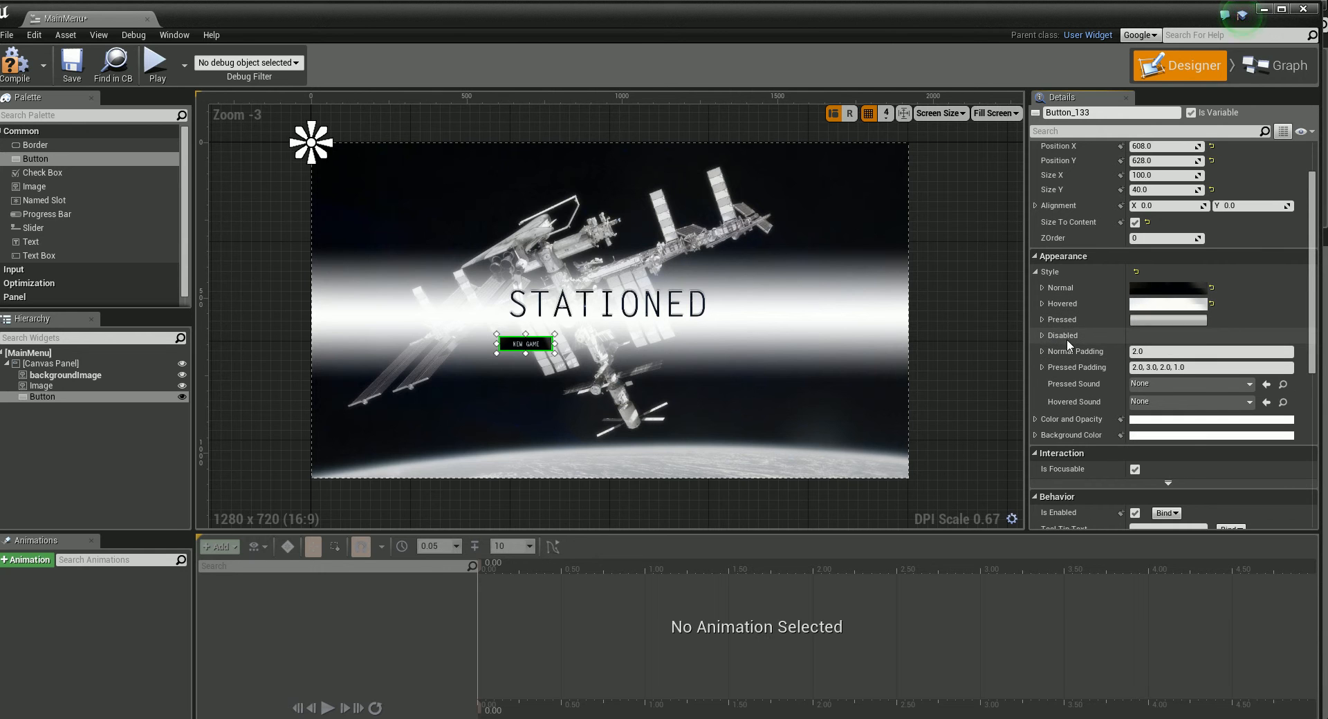
left_click(1042, 319)
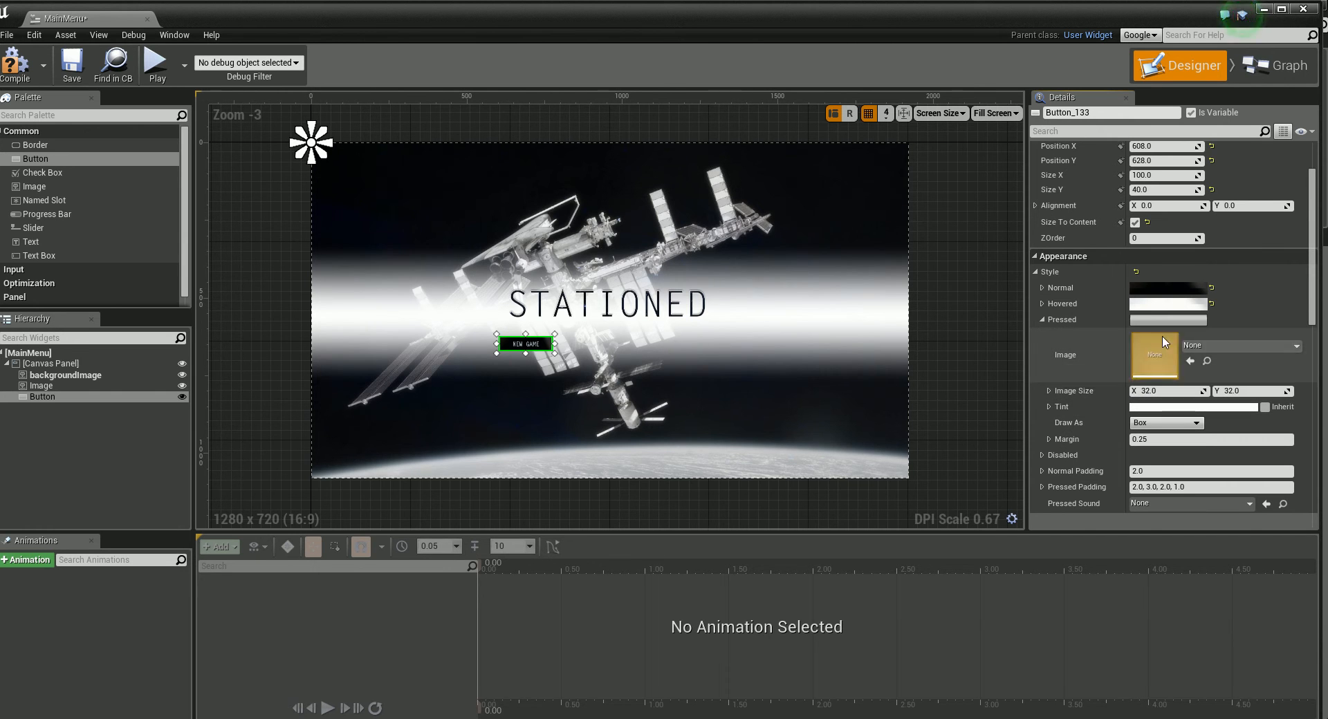
left_click(1296, 346)
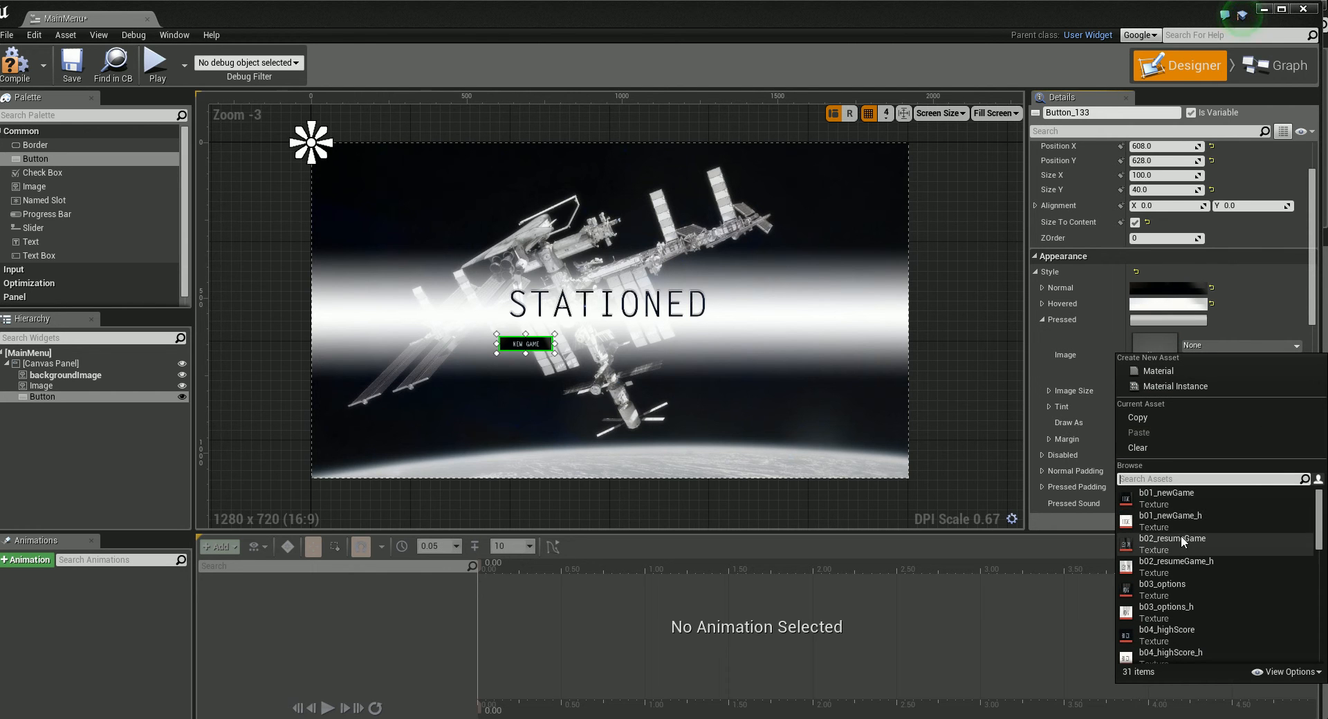
left_click(1178, 497)
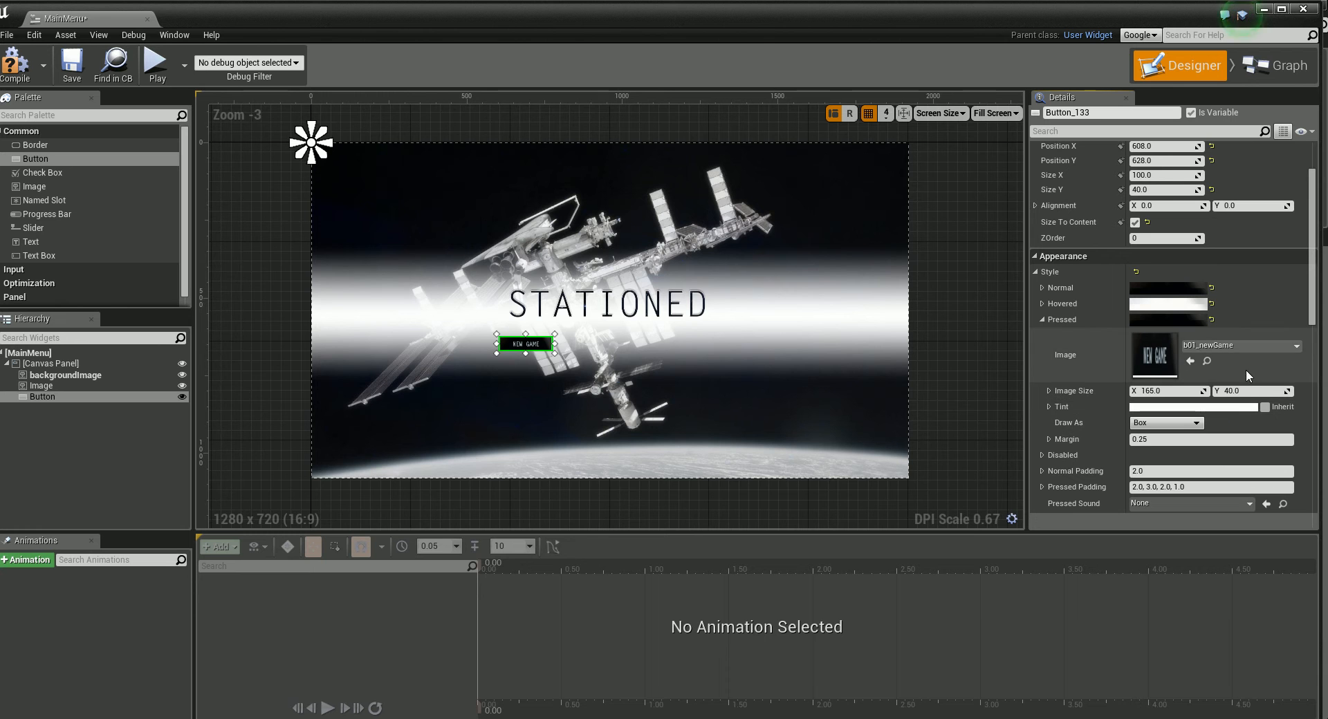
Step: Tint the button's Pressed image dark orange with hex CC7C02FF
left_click(1160, 406)
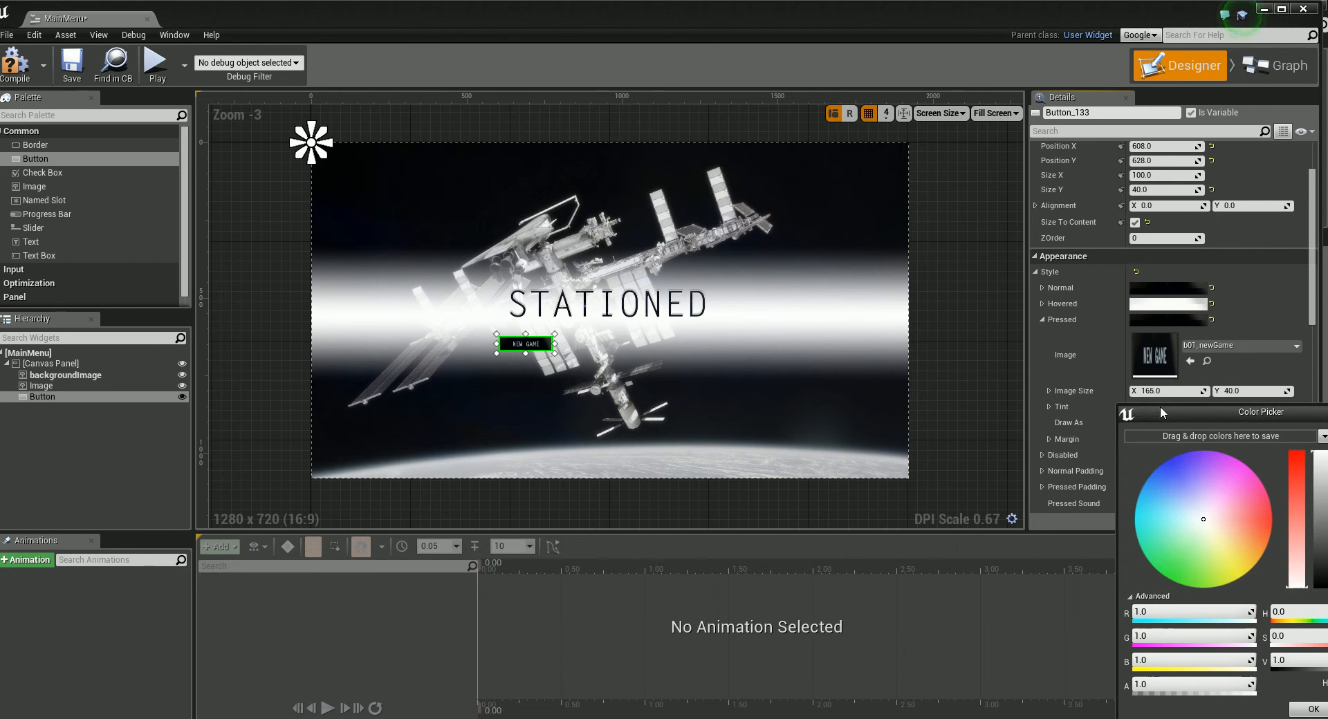
left_click_drag(1208, 521, 1243, 548)
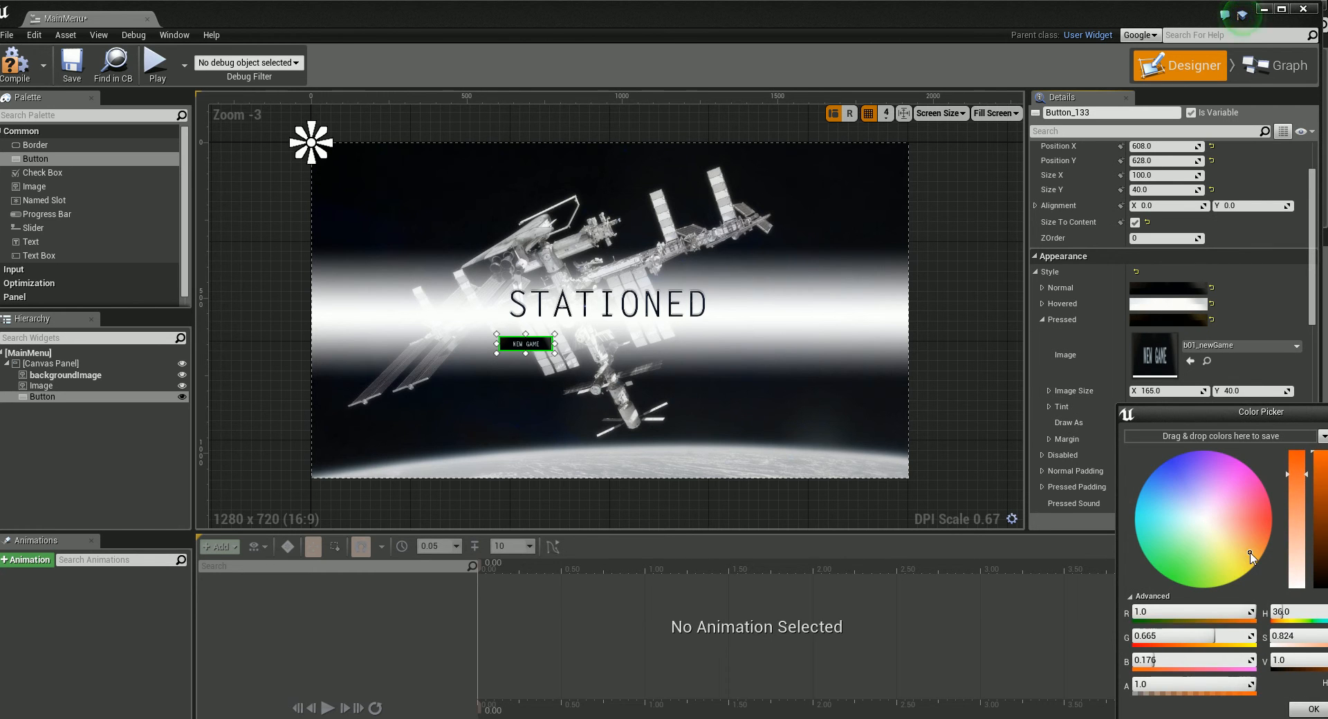
left_click_drag(1295, 467, 1074, 378)
left_click_drag(1102, 479, 1097, 445)
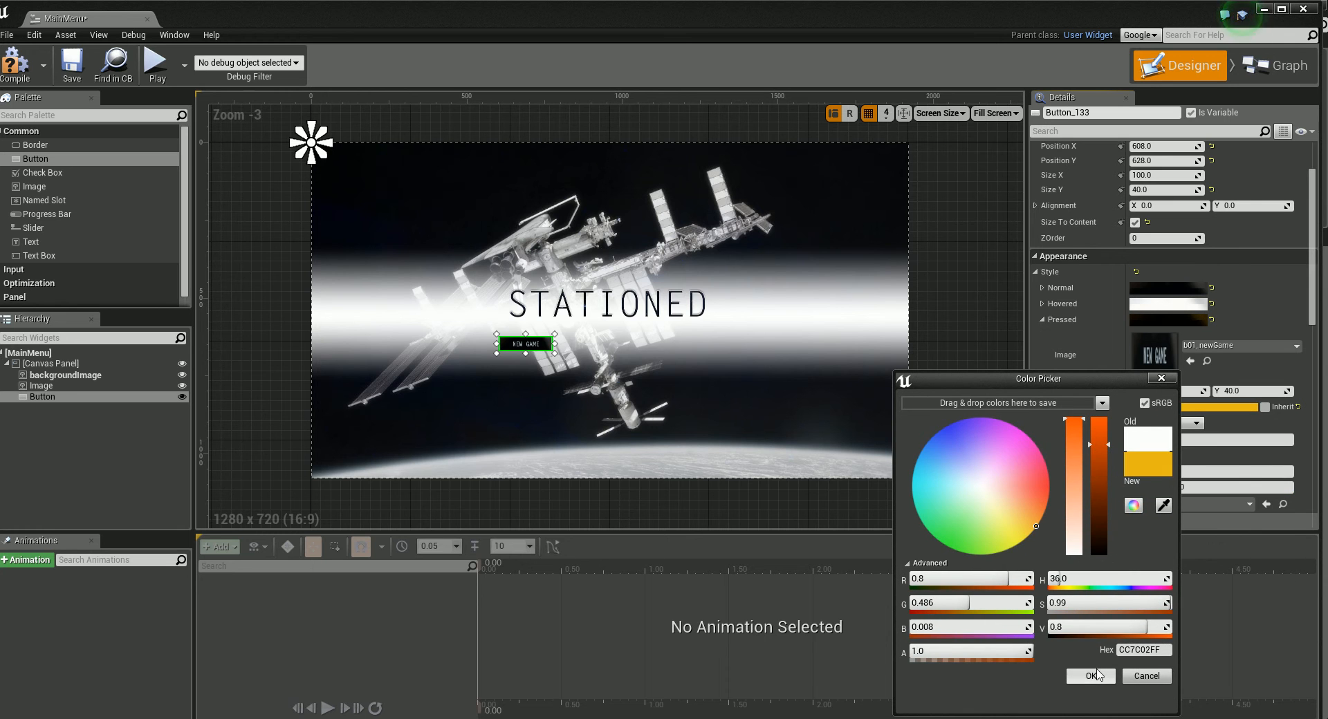
left_click(1090, 676)
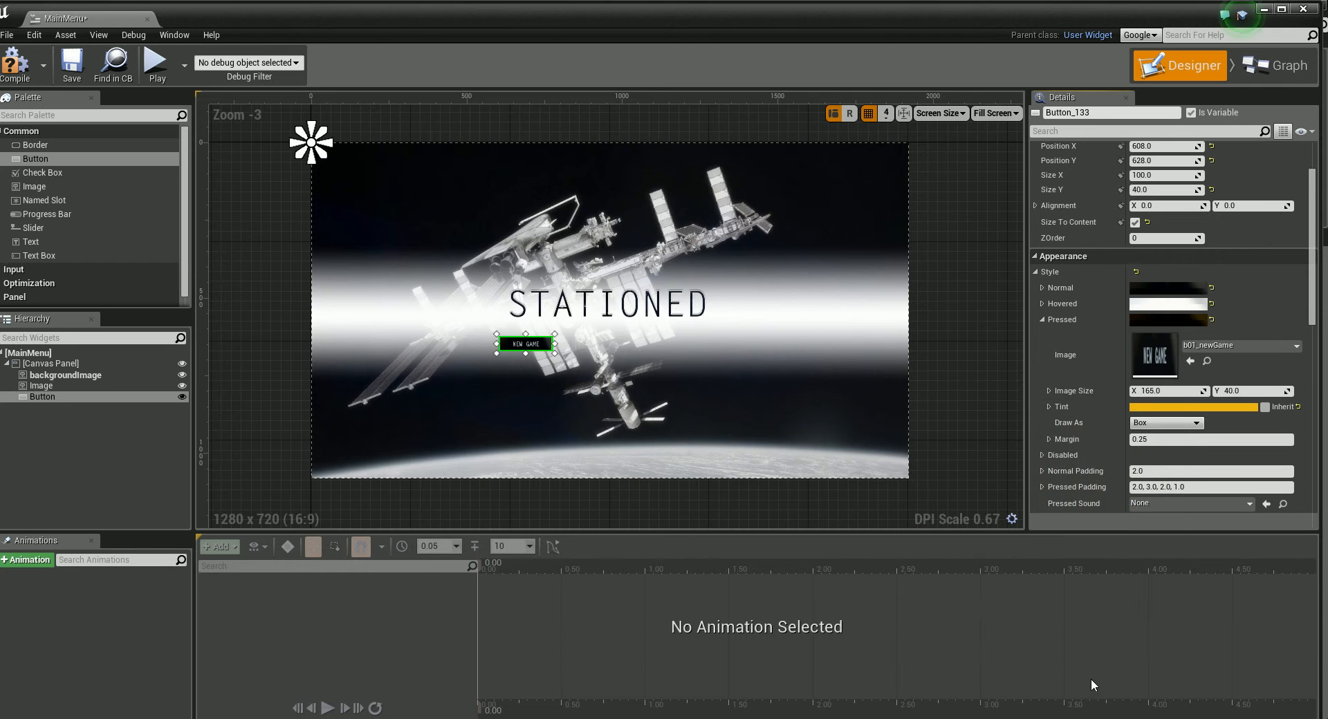
Step: Set the Pressed image's tint to light orange, hex FFB72BFF, and collapse the Pressed style settings
left_click(1217, 409)
left_click_drag(1259, 555, 1250, 561)
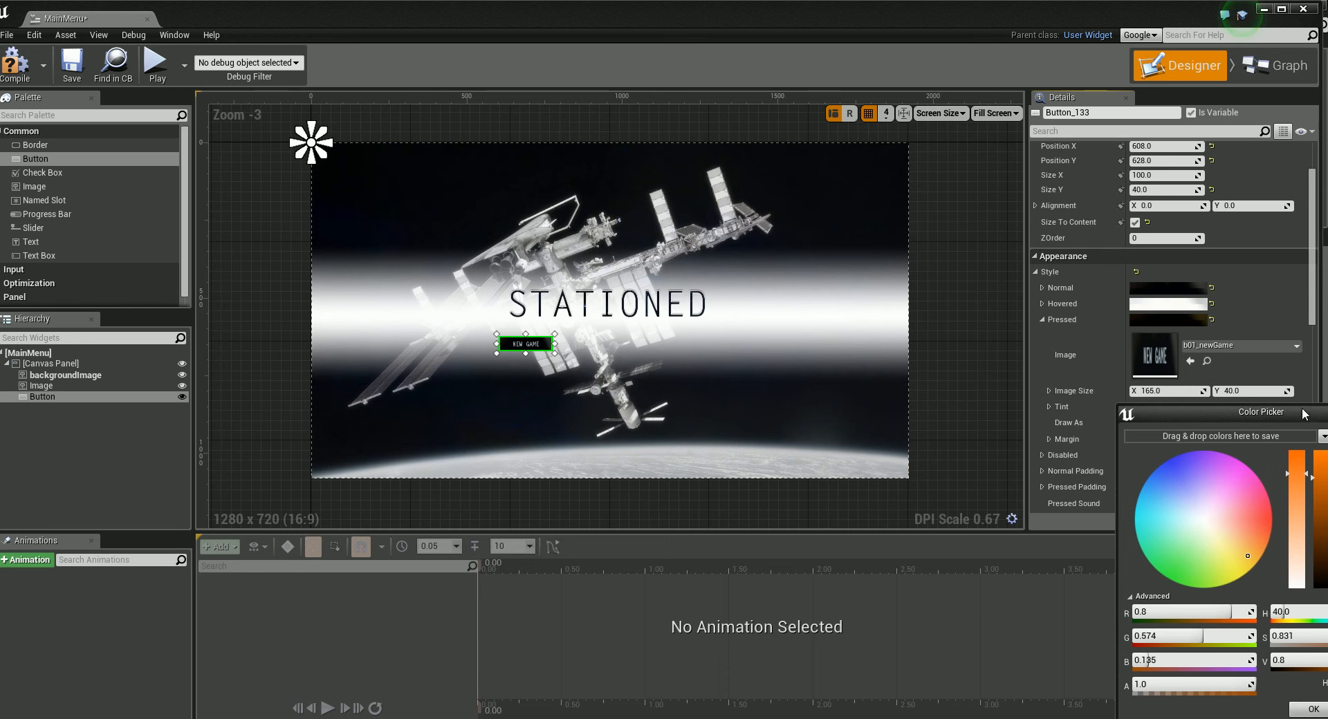
left_click_drag(1304, 408, 1121, 375)
left_click_drag(1141, 446, 1137, 404)
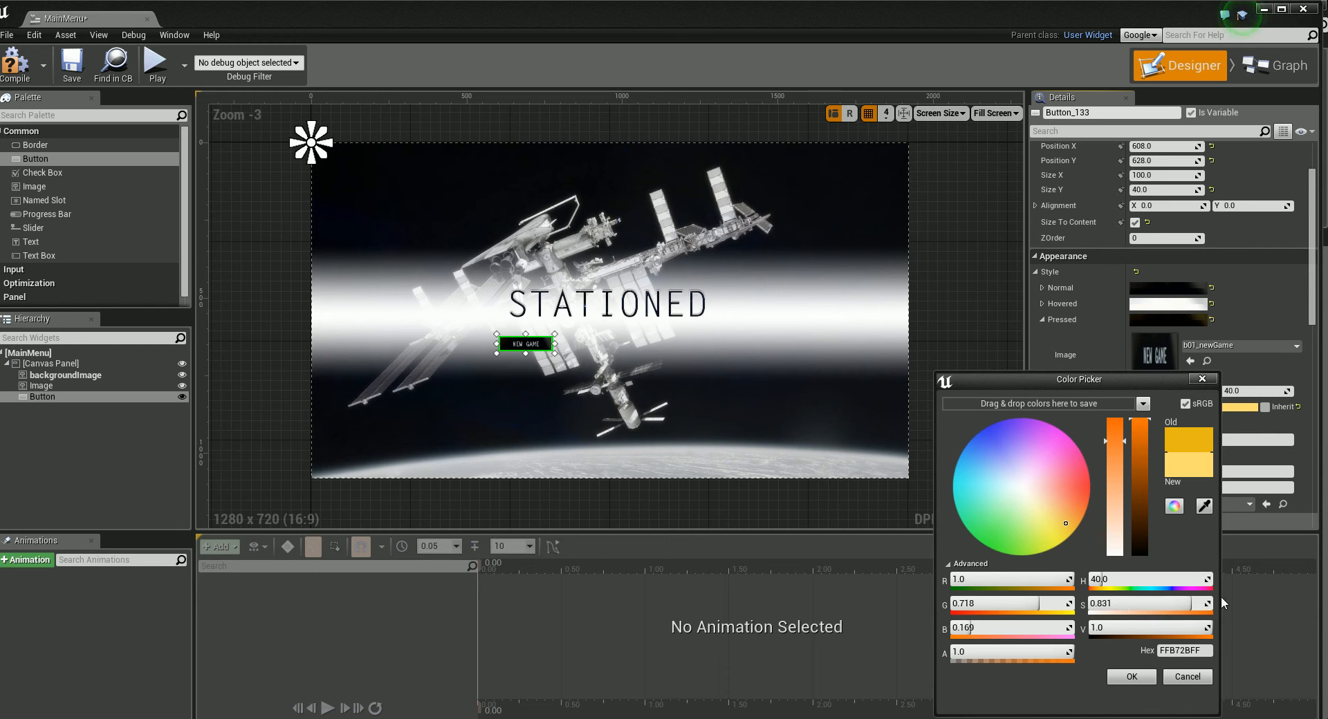
left_click(1133, 677)
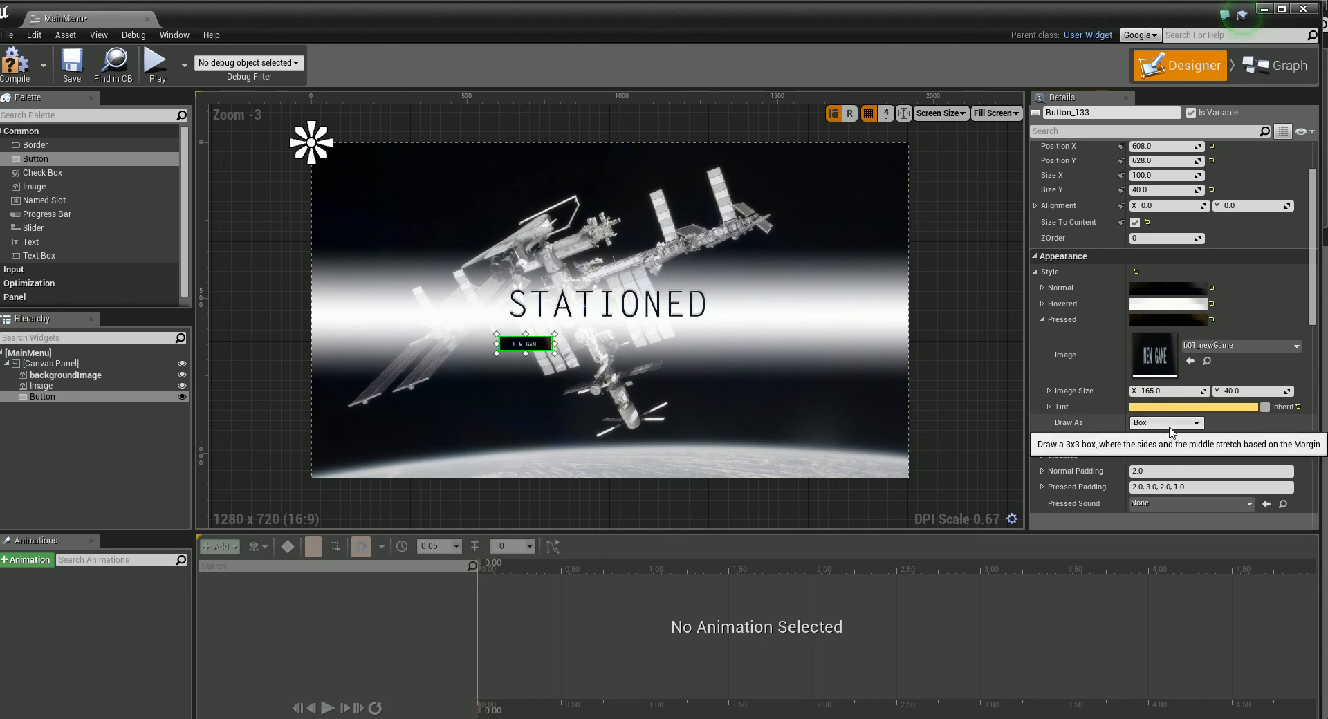
left_click(1041, 319)
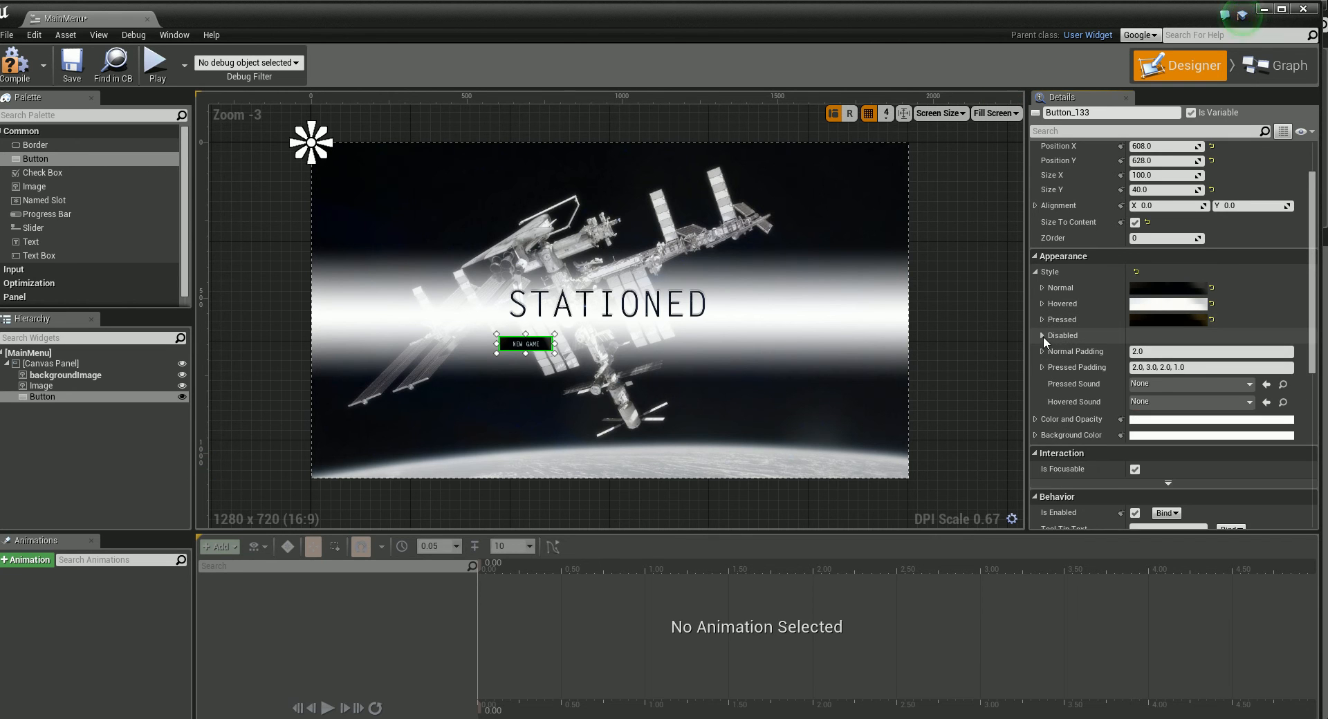
Step: Expand the Disabled style settings of the New Game button
left_click(1042, 336)
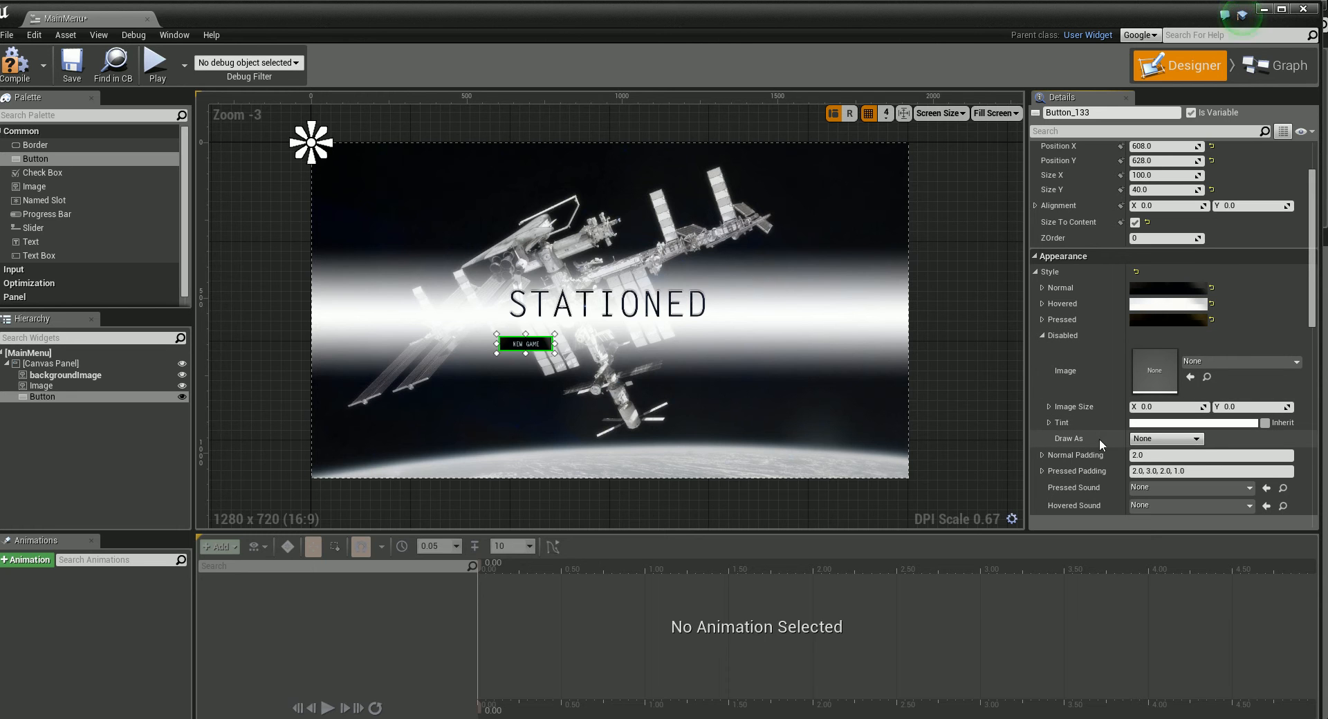
left_click(1158, 423)
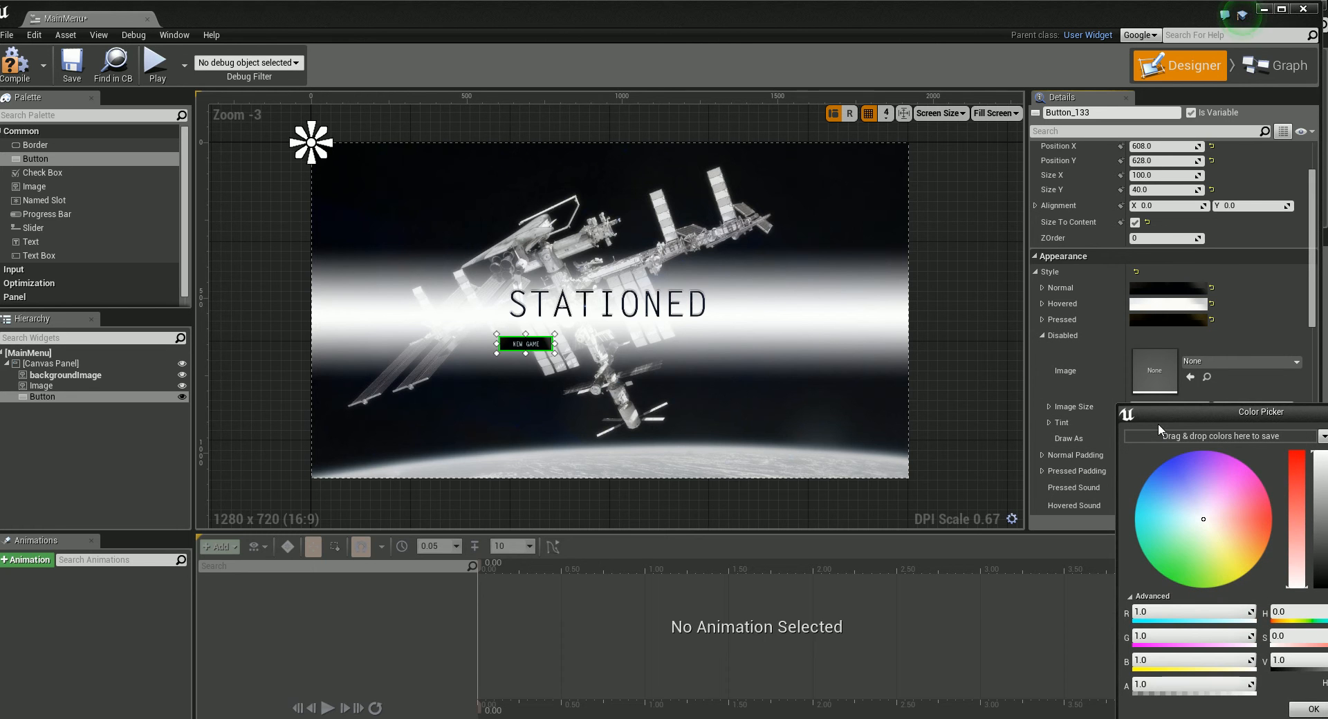
left_click_drag(1181, 413, 923, 375)
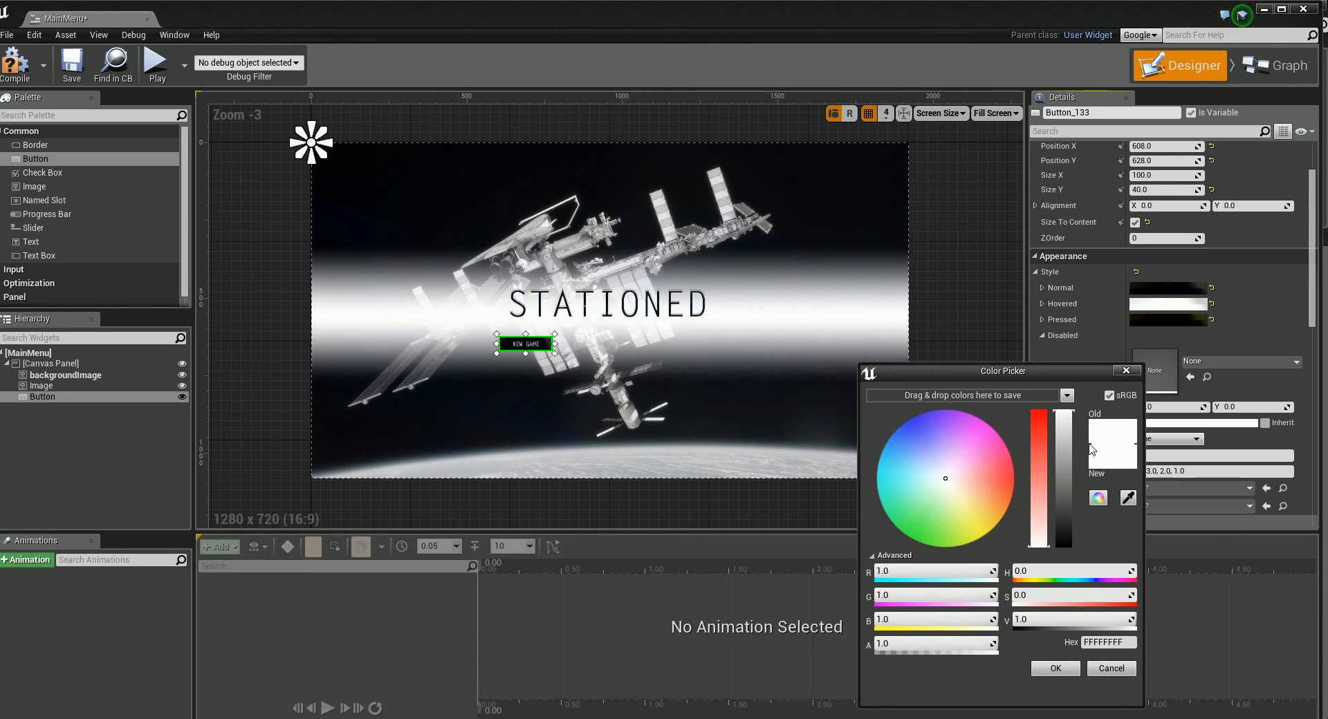
left_click(1109, 666)
Step: Set the New Game button's Disabled style image to b01_newGame and its tint alpha to 0.5
left_click(1264, 363)
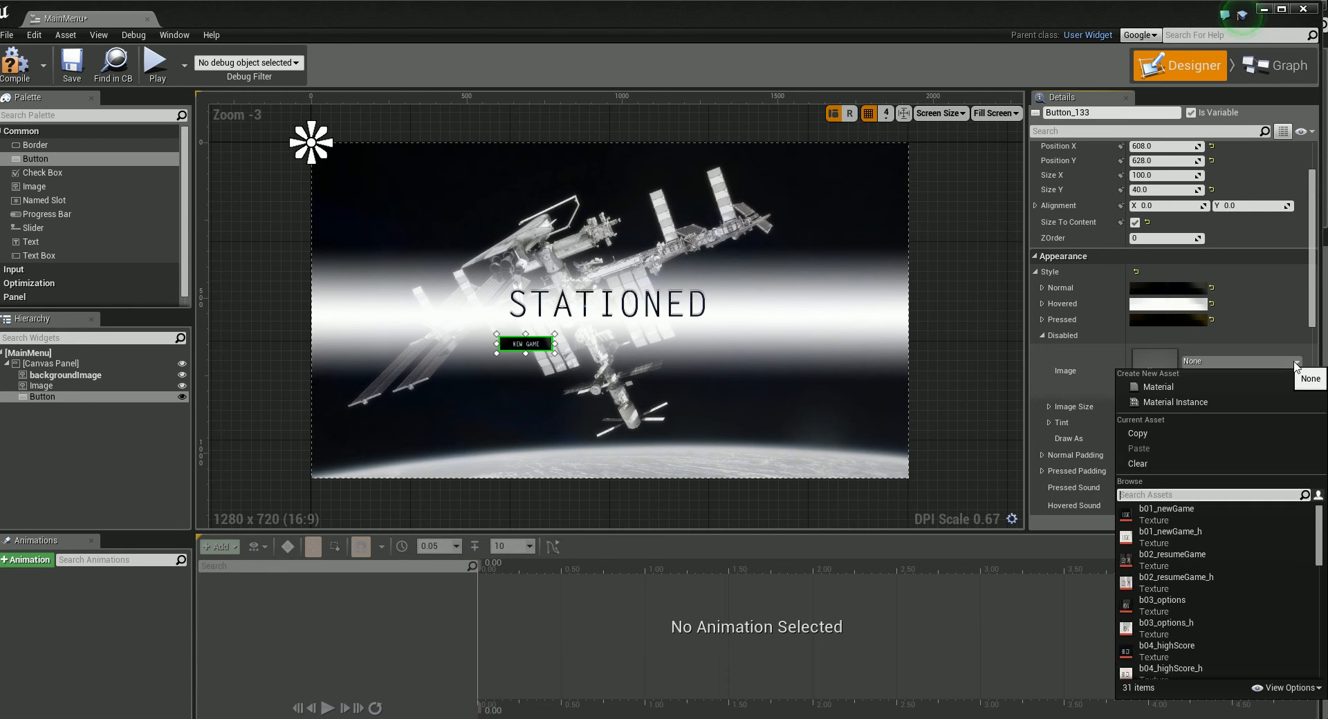
left_click(1167, 509)
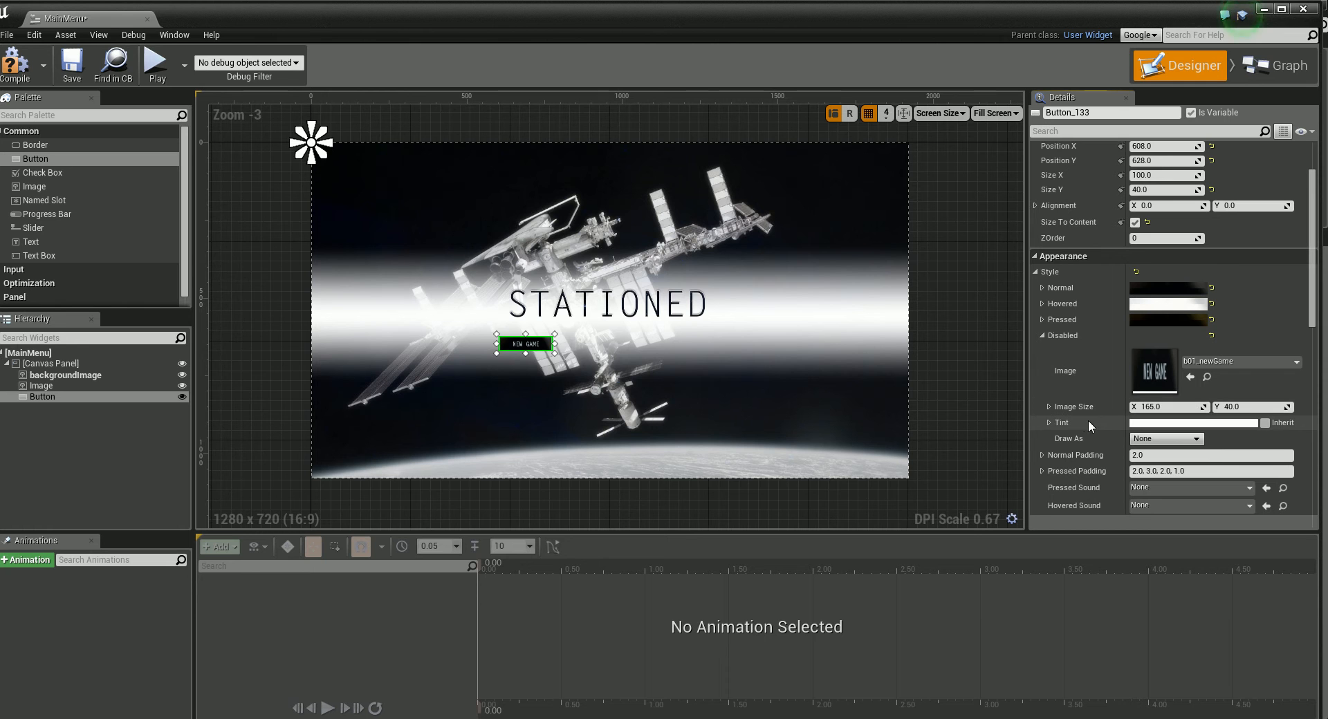
left_click(1154, 423)
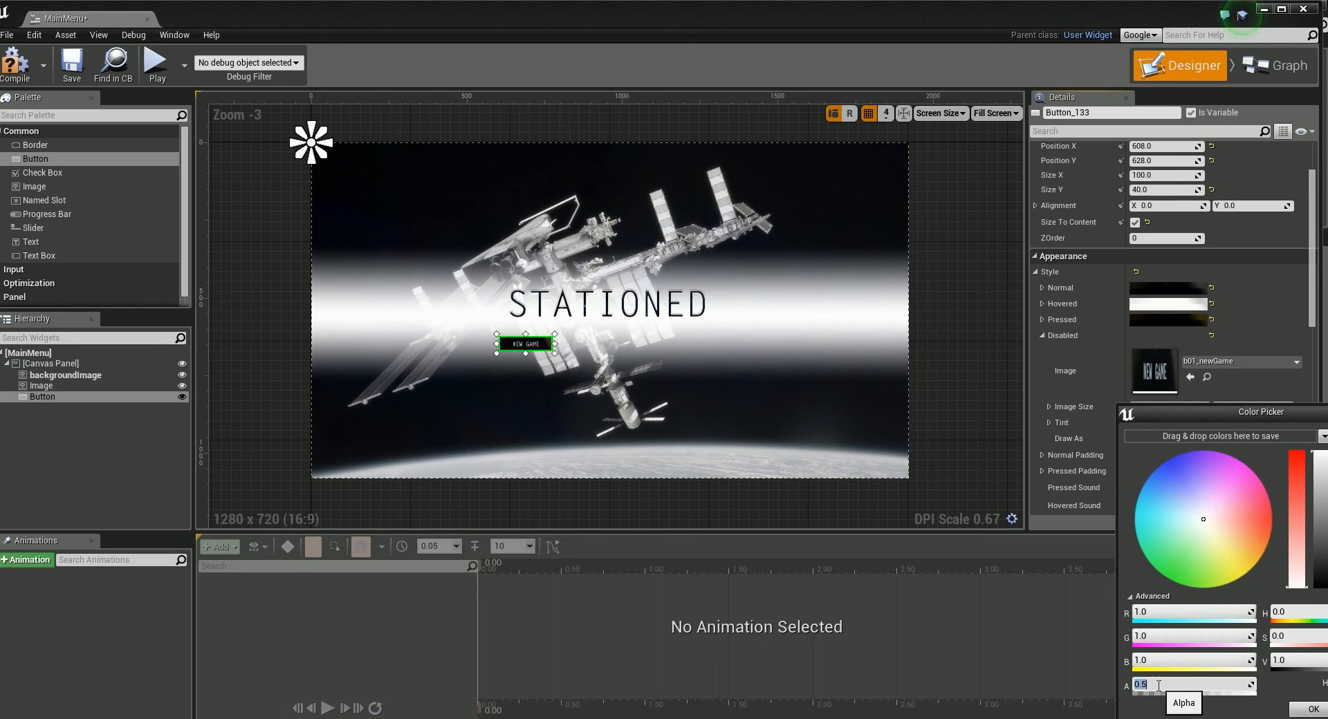
left_click_drag(1313, 411, 1074, 392)
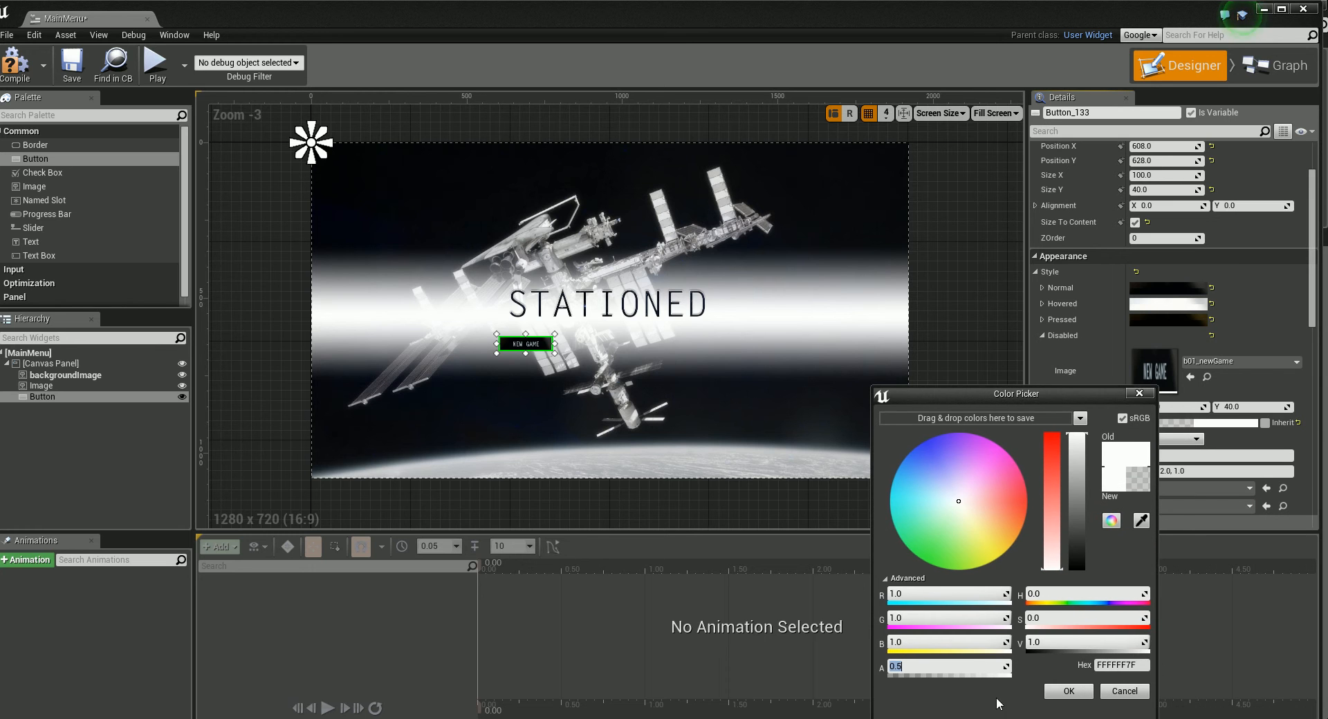
left_click(1069, 691)
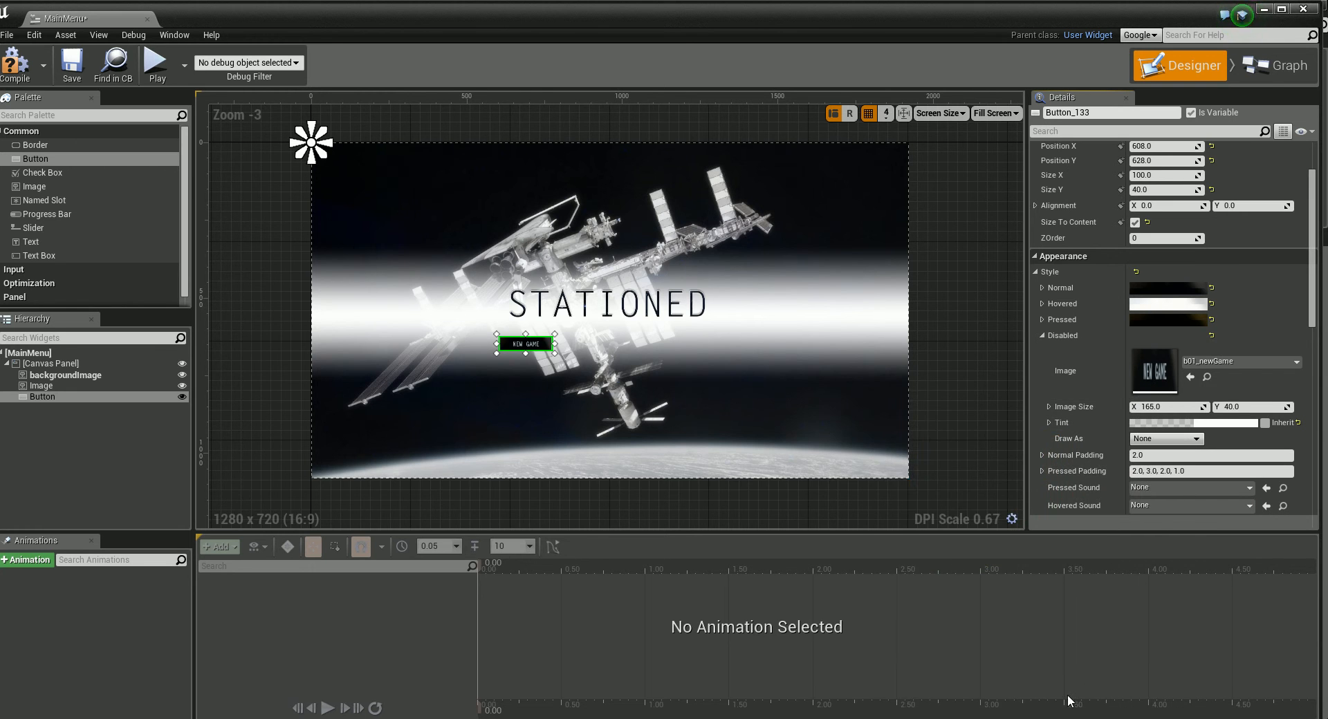
left_click(574, 357)
left_click(533, 348)
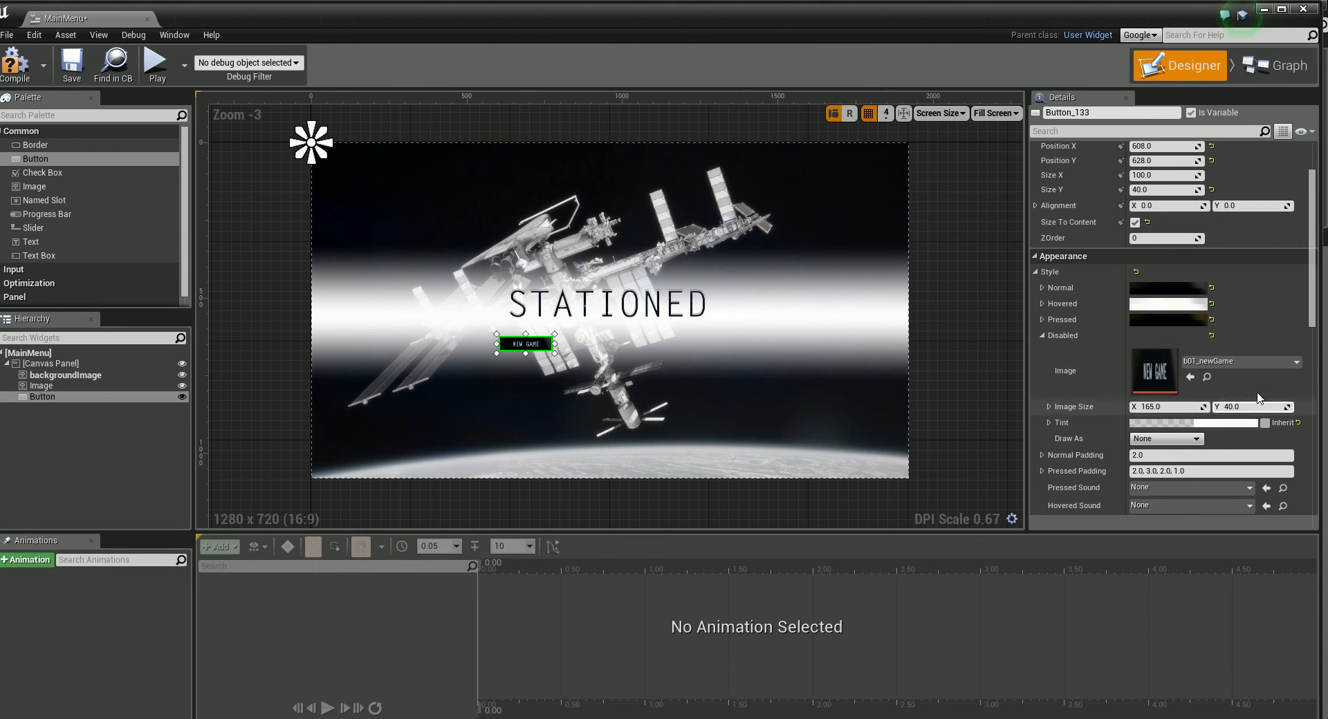
Step: Add a second button beside New Game at about X 828, Y 640 and copy the New Game button's Style onto it
mouse_move(1315, 312)
left_mouse_down()
mouse_move(1317, 326)
mouse_move(1320, 302)
left_mouse_up()
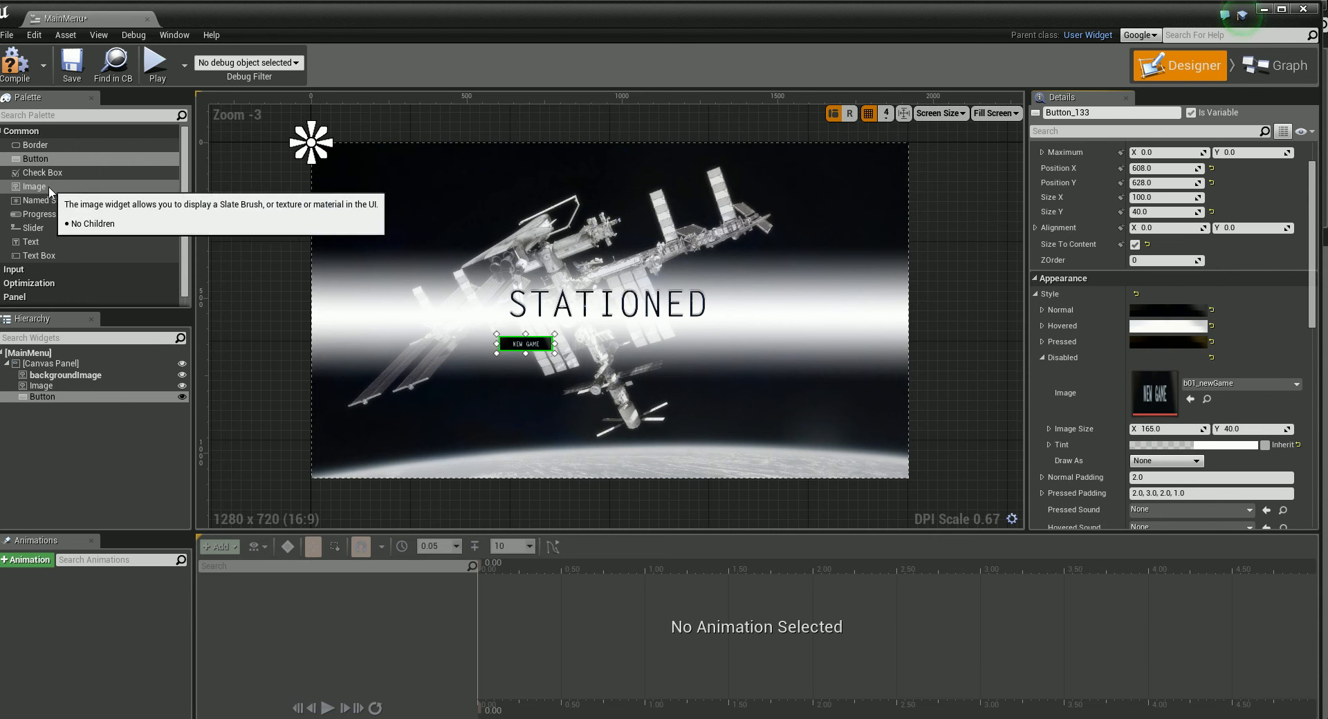
left_click_drag(31, 162, 568, 339)
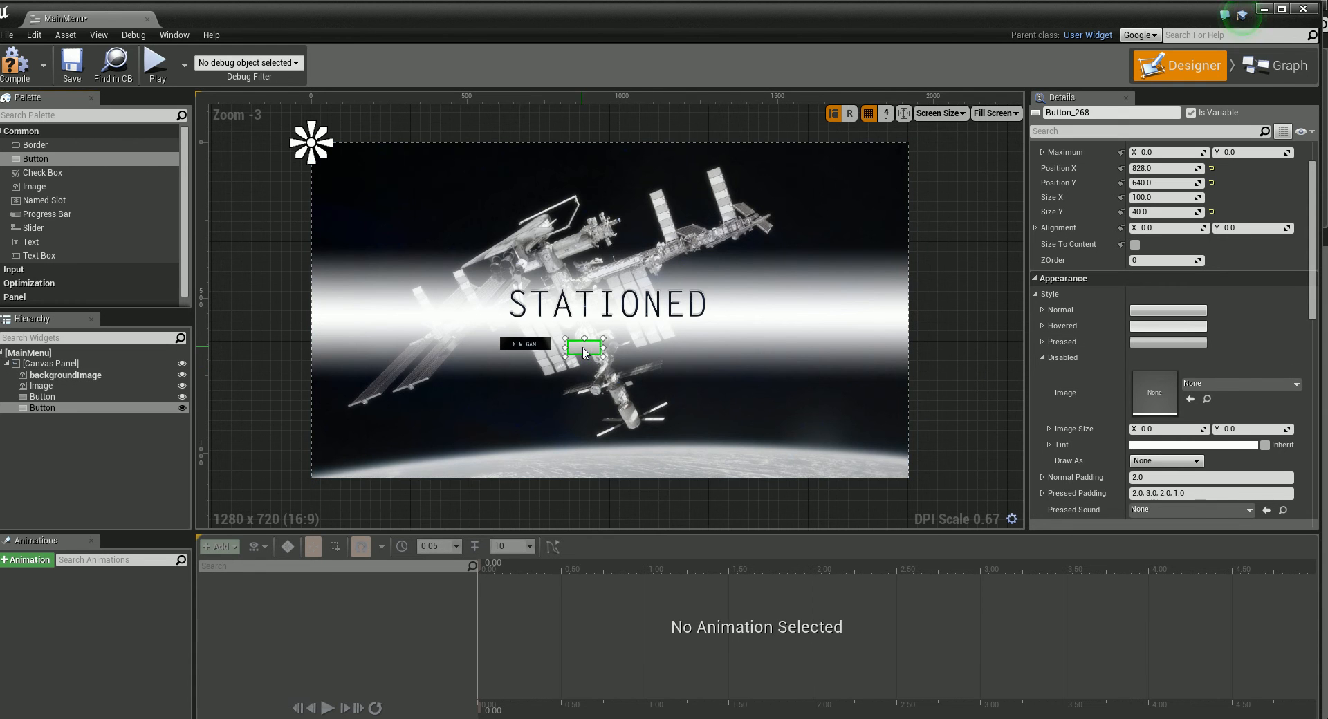
left_click(529, 349)
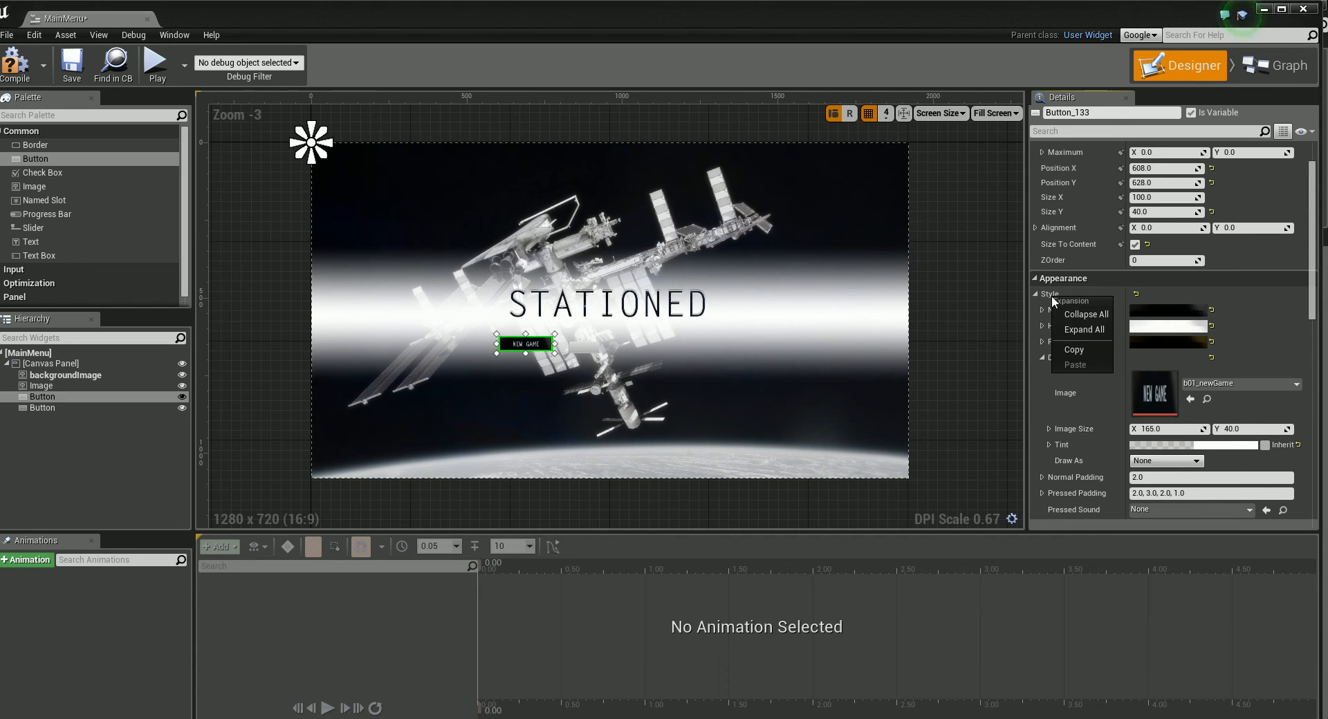
left_click(587, 350)
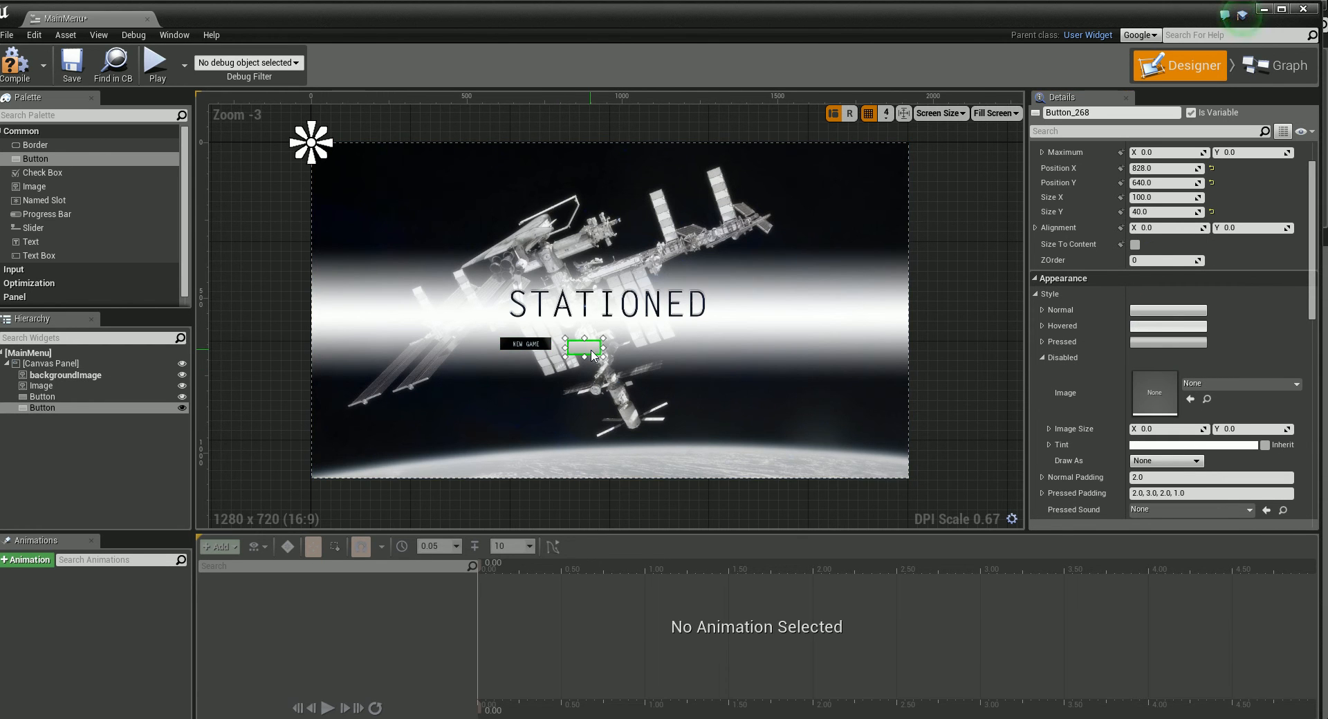
right_click(1050, 294)
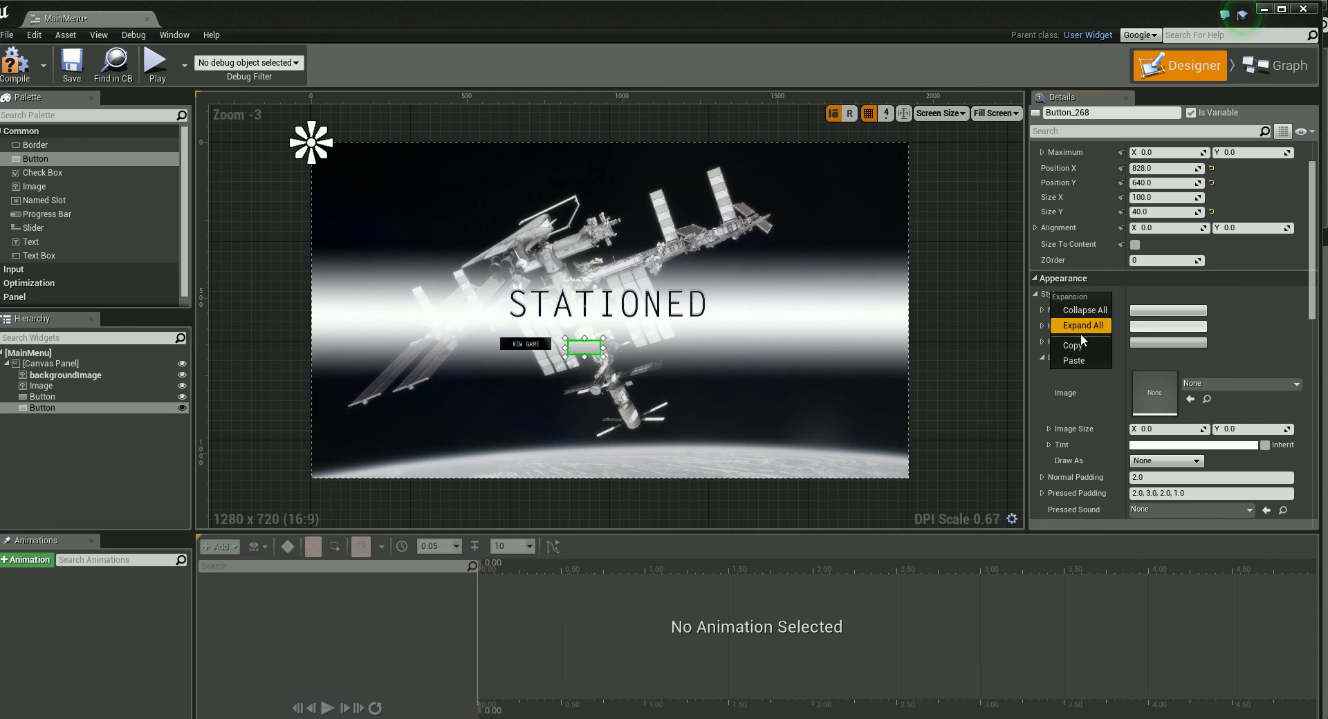
left_click(1077, 361)
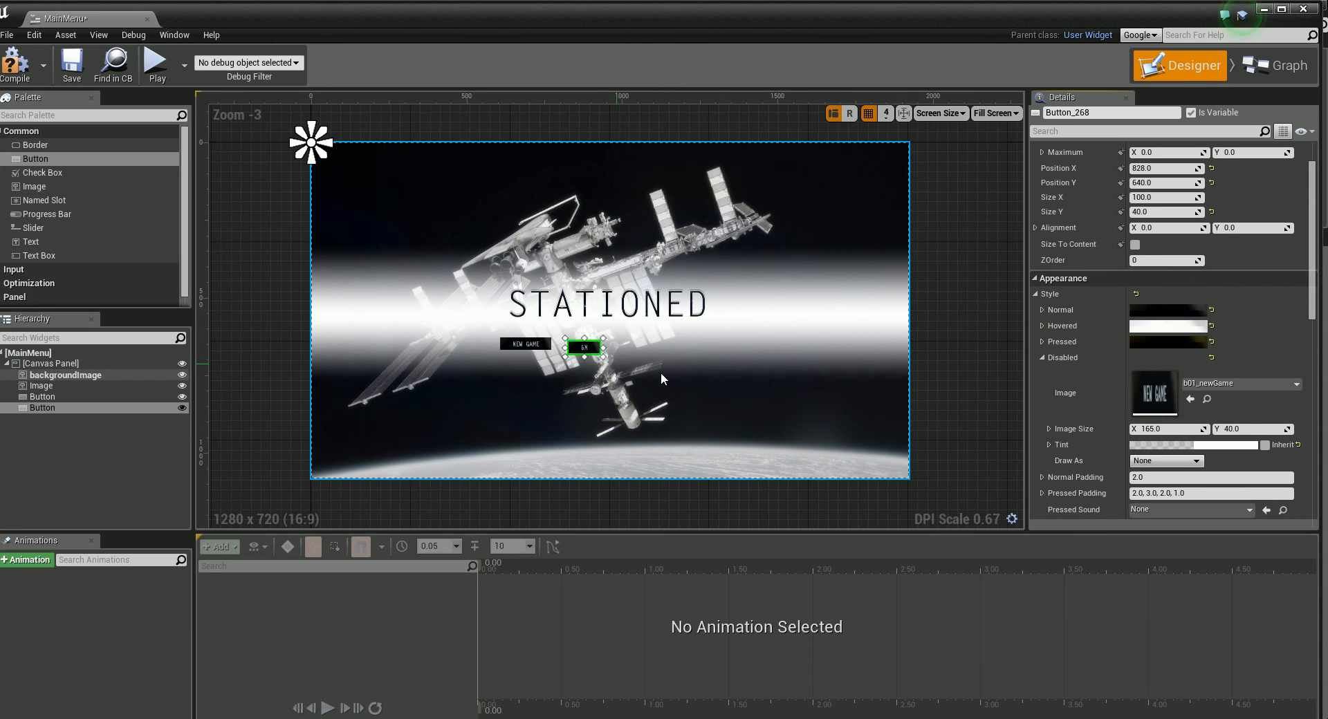
Step: Enable Size To Content for the second button and set its Disabled style image to b02_resumeGame
left_click(1135, 244)
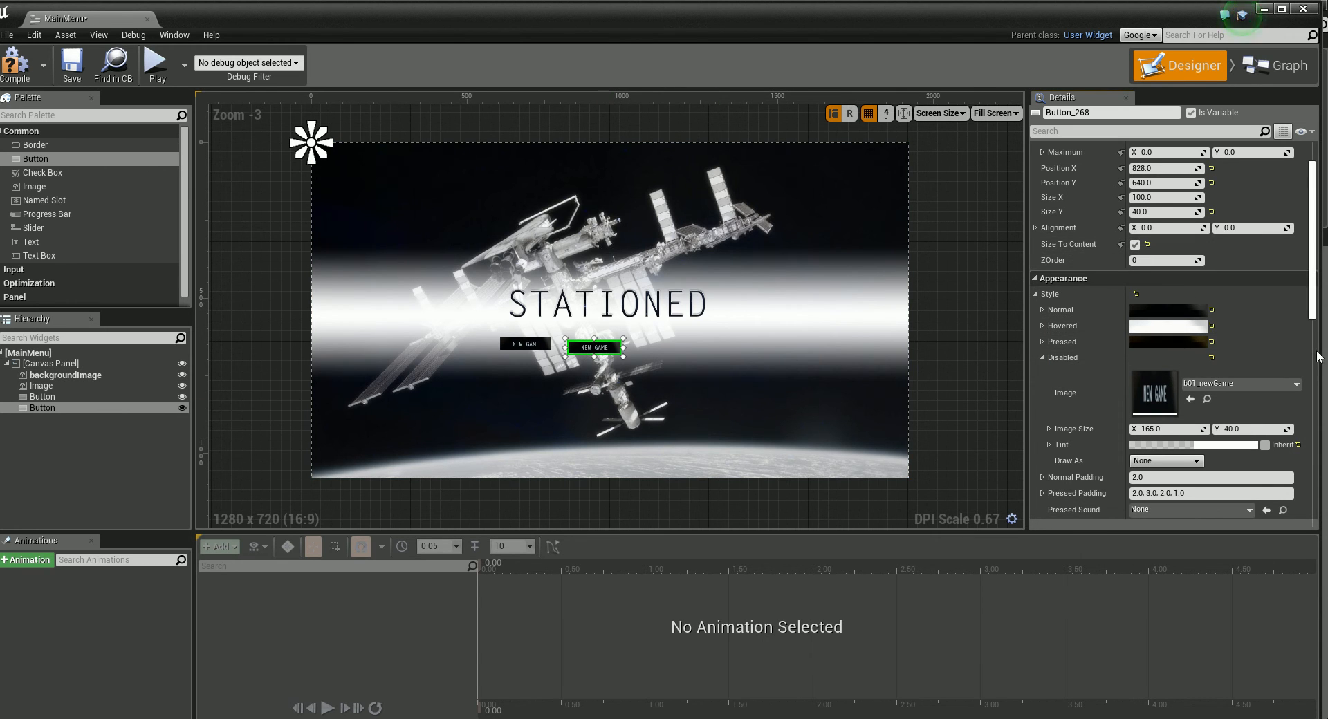
left_click_drag(1310, 303, 1310, 298)
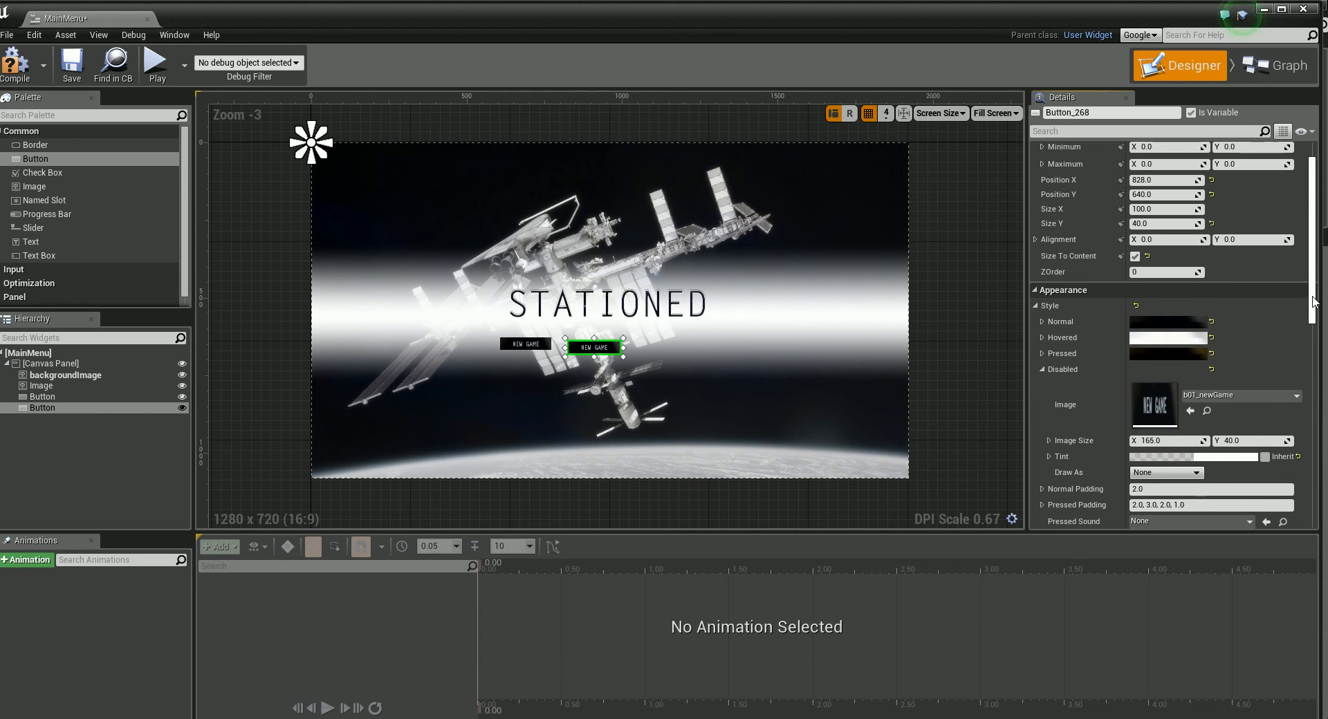
left_click(1256, 399)
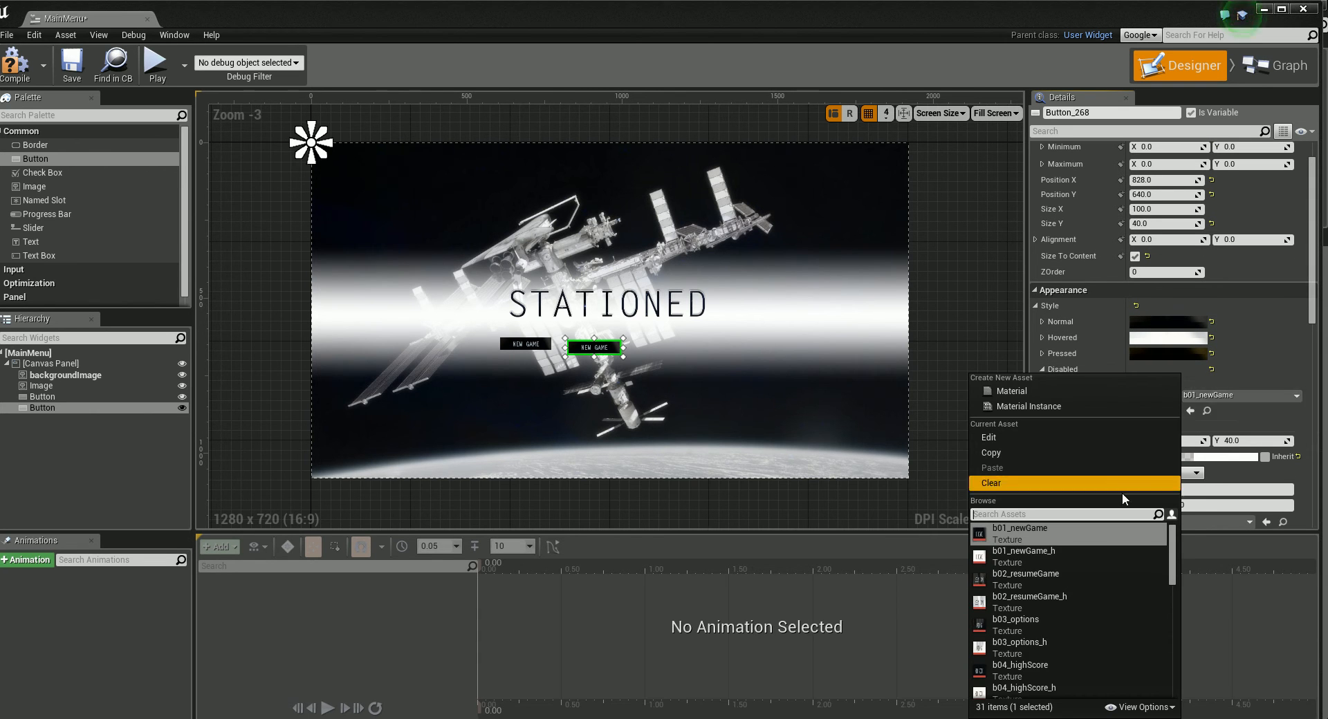
left_click(1032, 575)
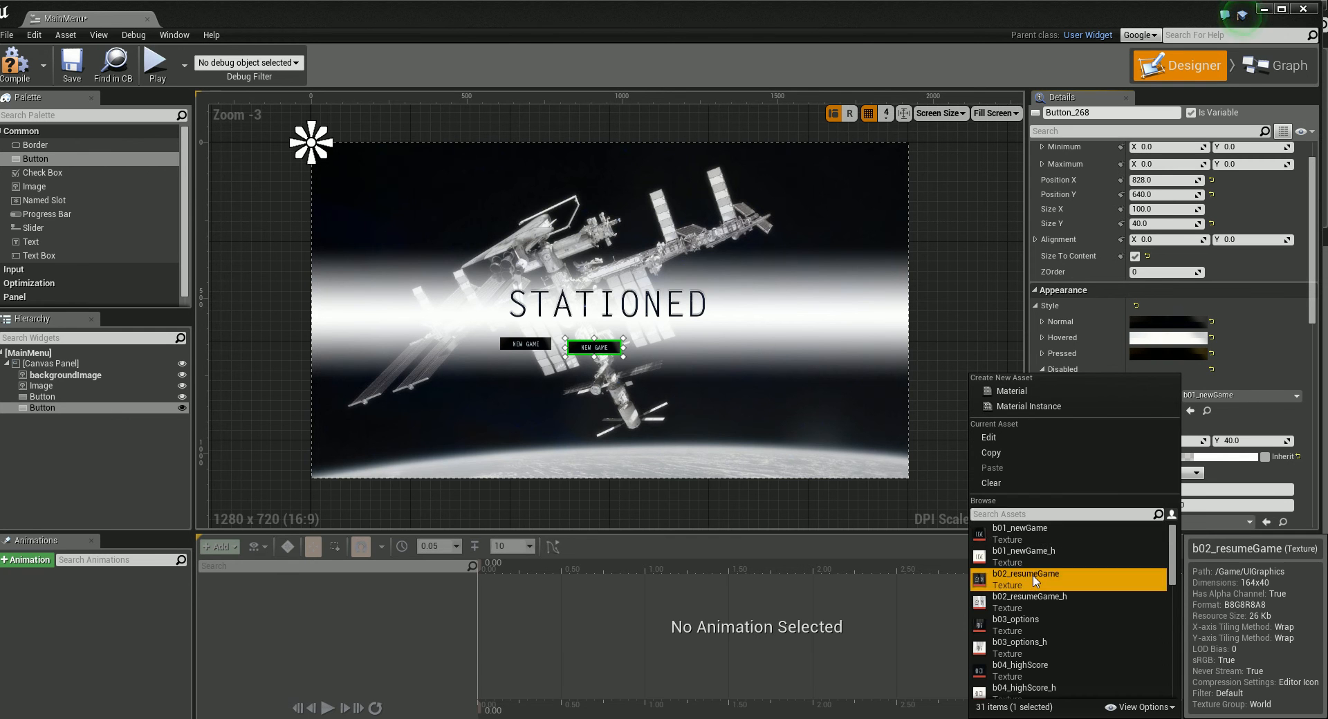
Step: Set the second button's Pressed style image to b02_resumeGame and its Hovered image to b02_resumeGame_h
left_click(1041, 354)
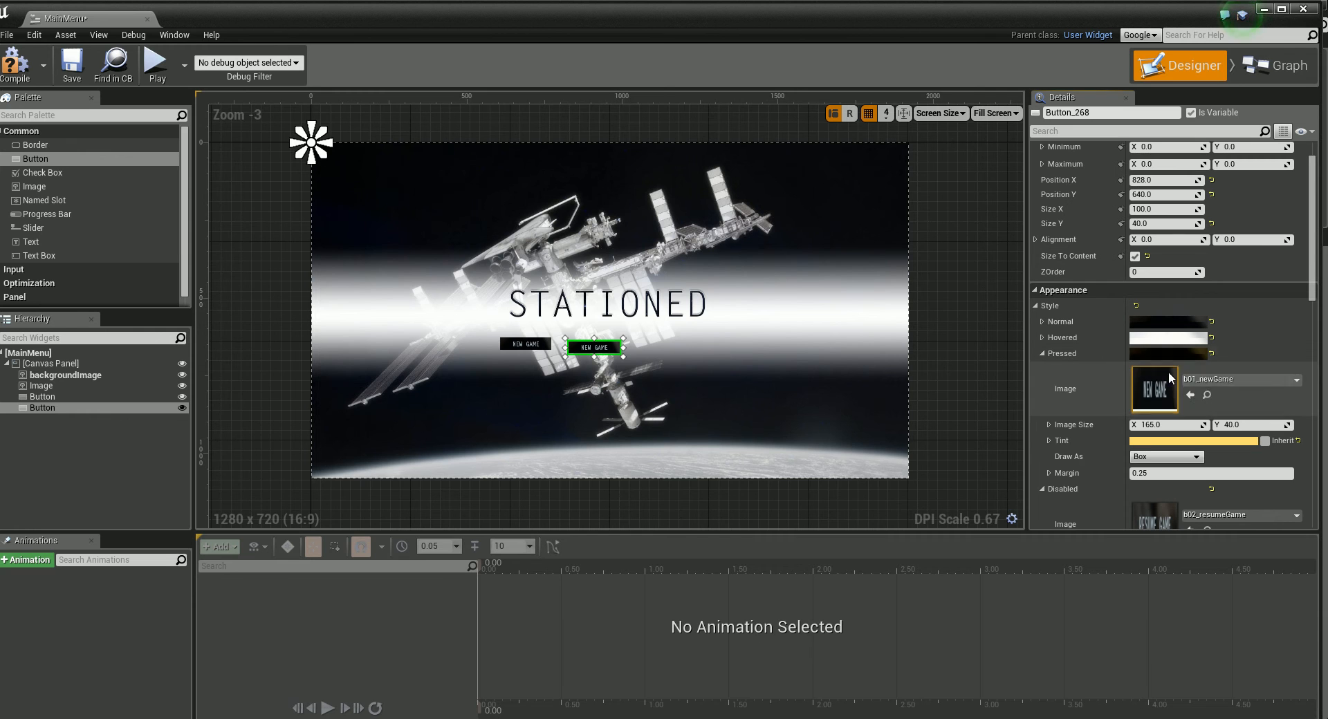
left_click(1240, 382)
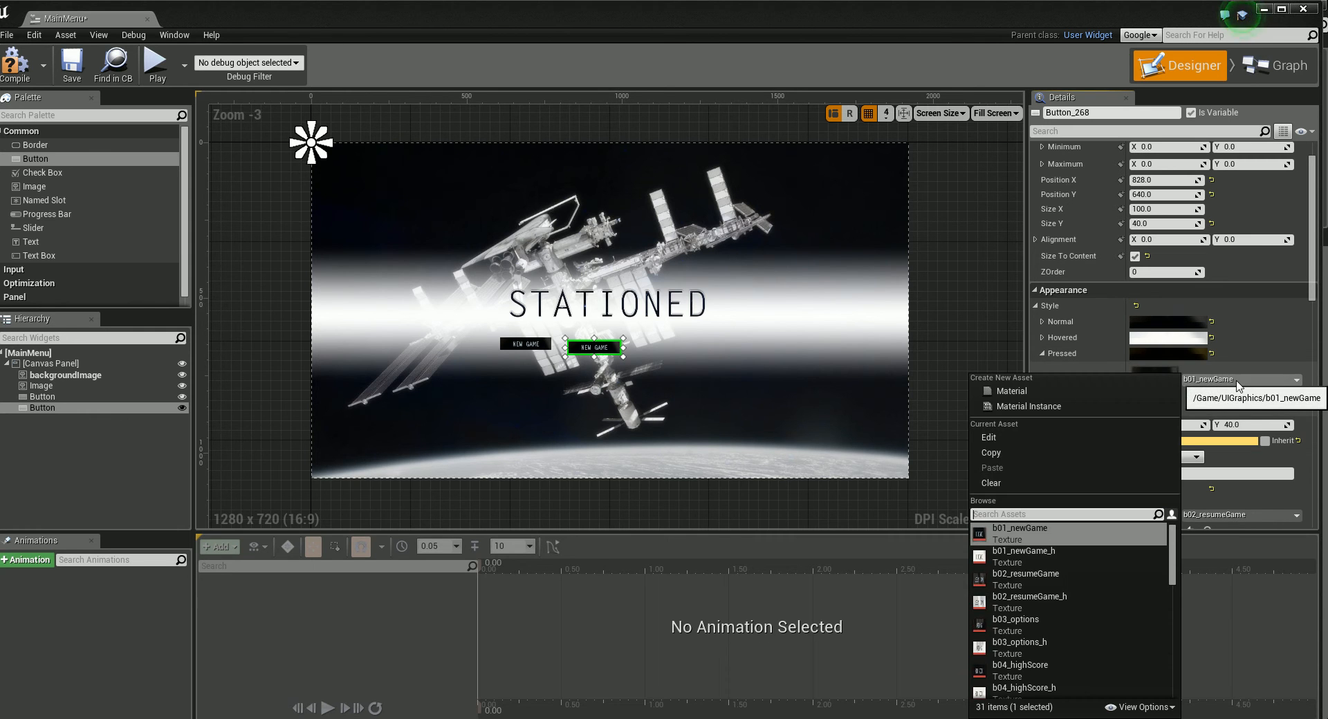
left_click(1044, 575)
left_click(1043, 338)
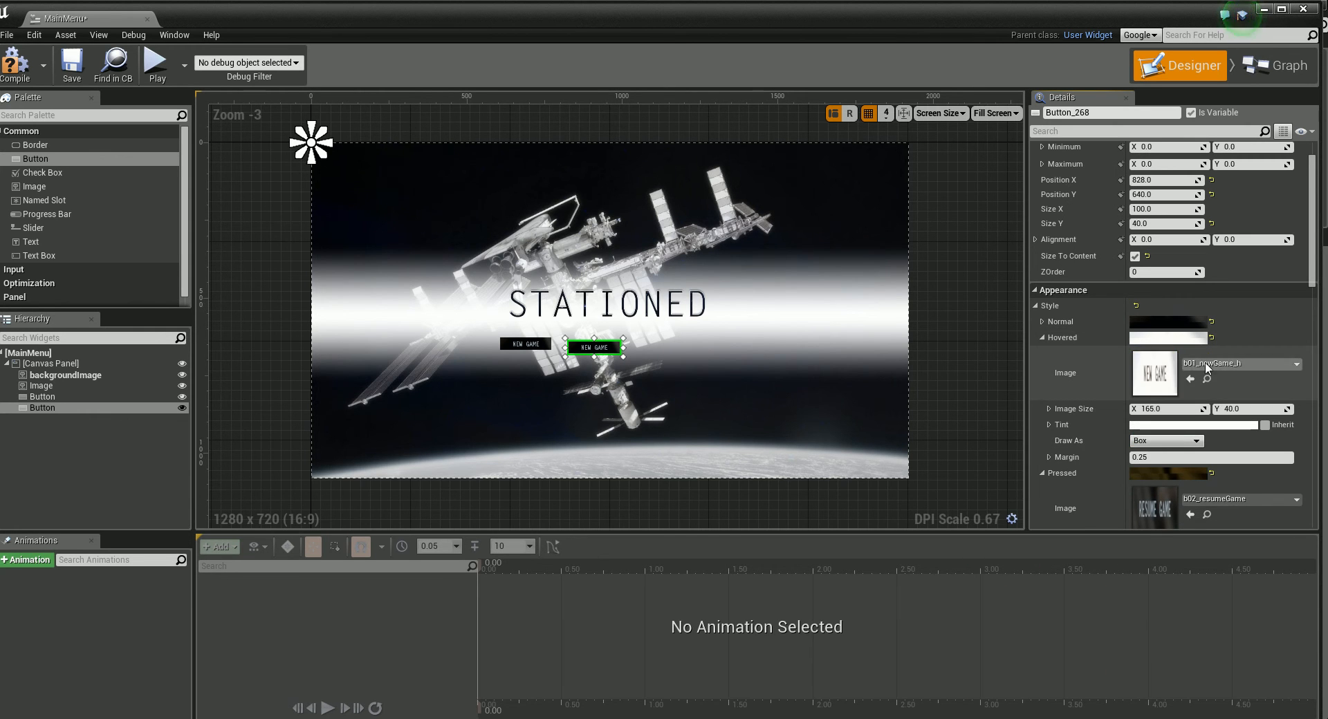
left_click(1238, 363)
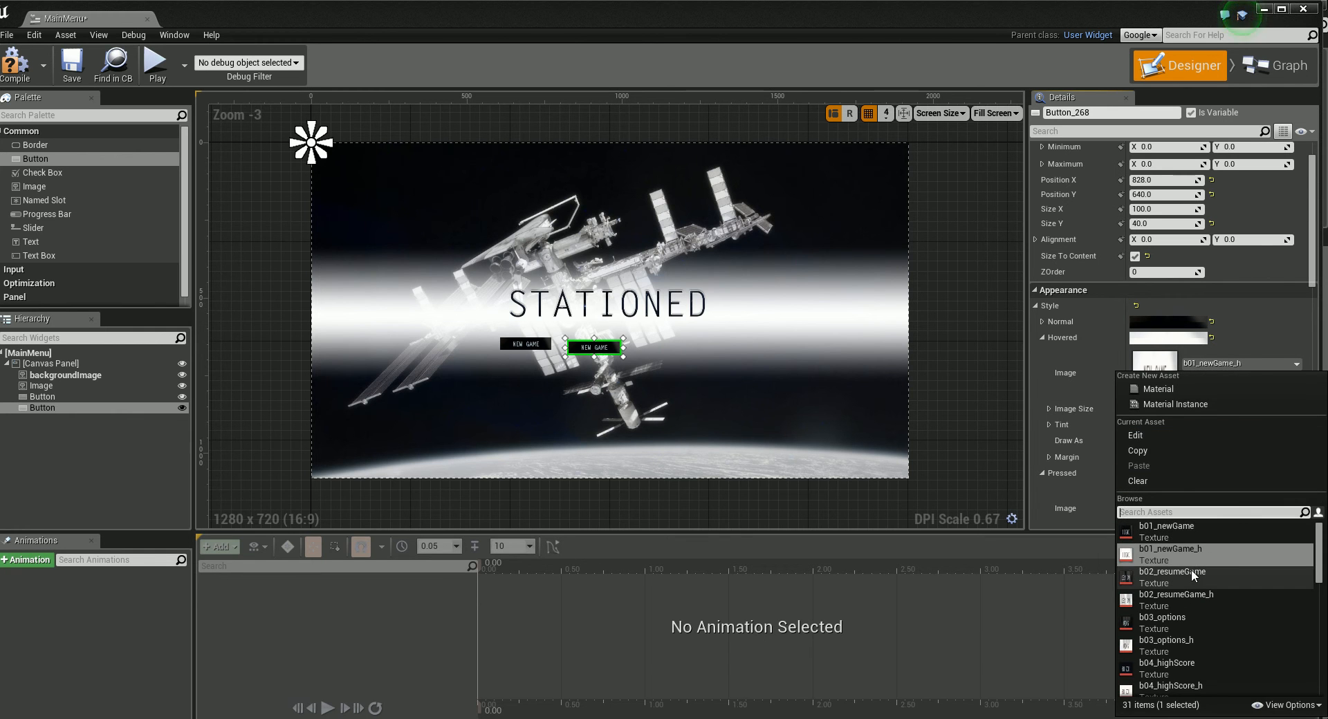
left_click(1179, 598)
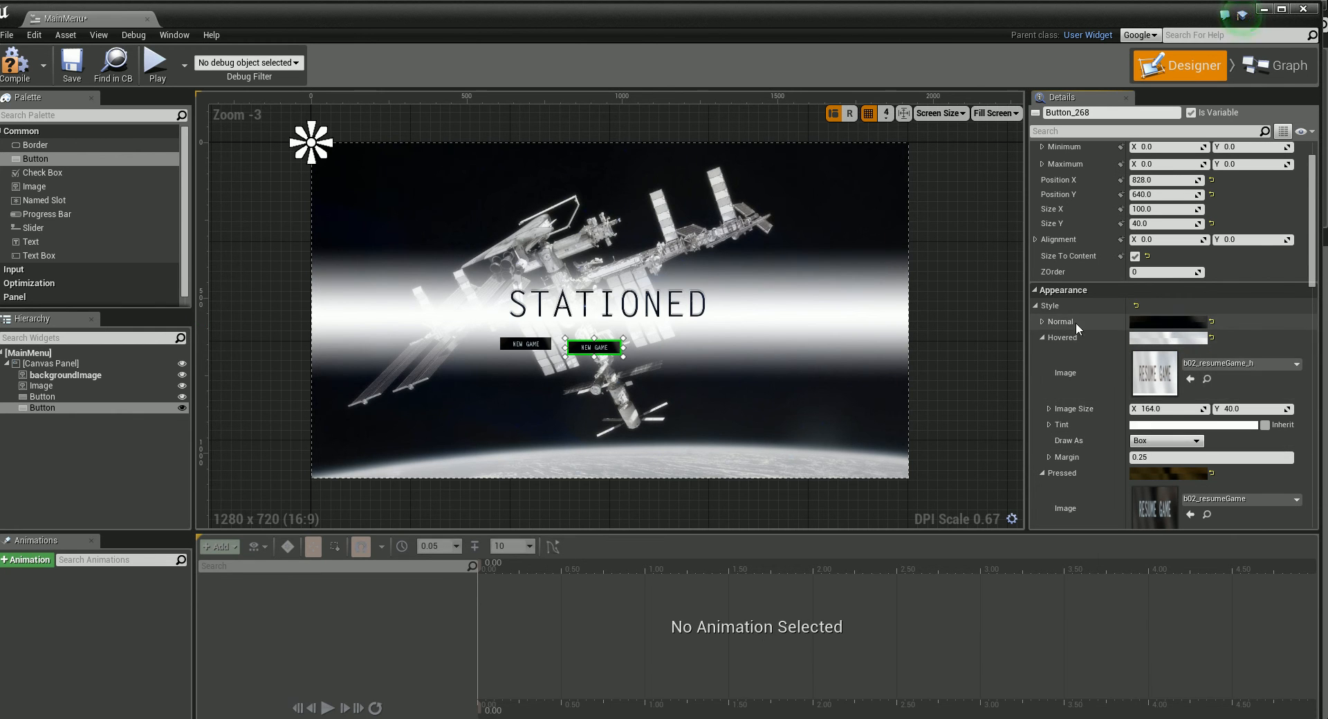
Step: Set the second button's Normal style image to b02_resumeGame
left_click(1040, 321)
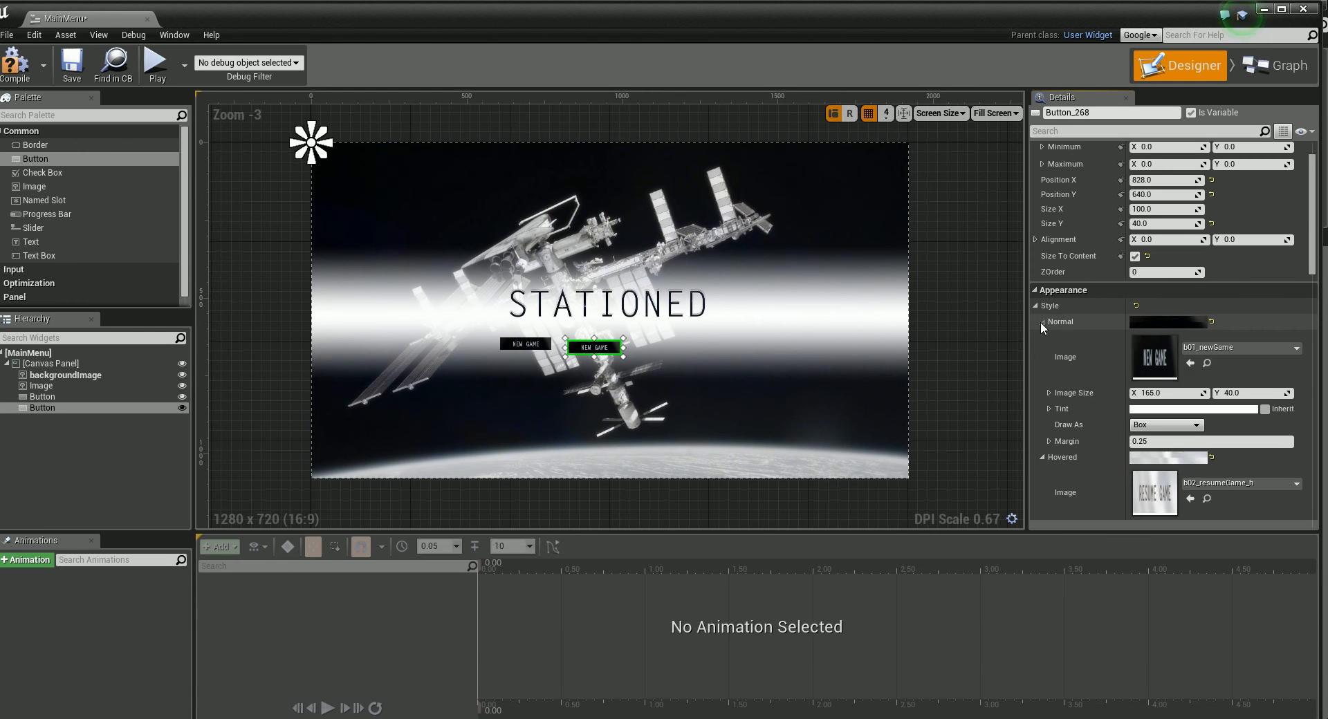
left_click(1232, 345)
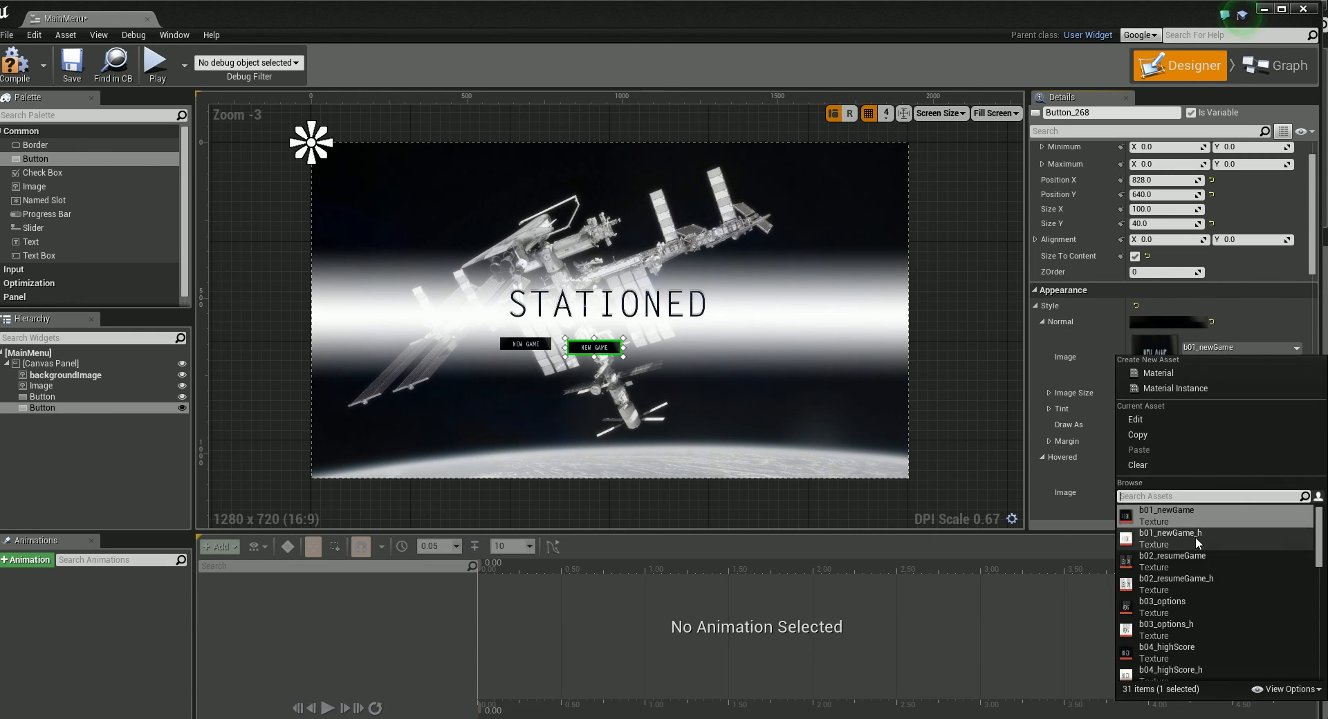
left_click(1187, 555)
Step: Move the Resume Game button flush against the New Game button, to position X 772, Y 628
left_click(601, 373)
left_click_drag(605, 351, 572, 343)
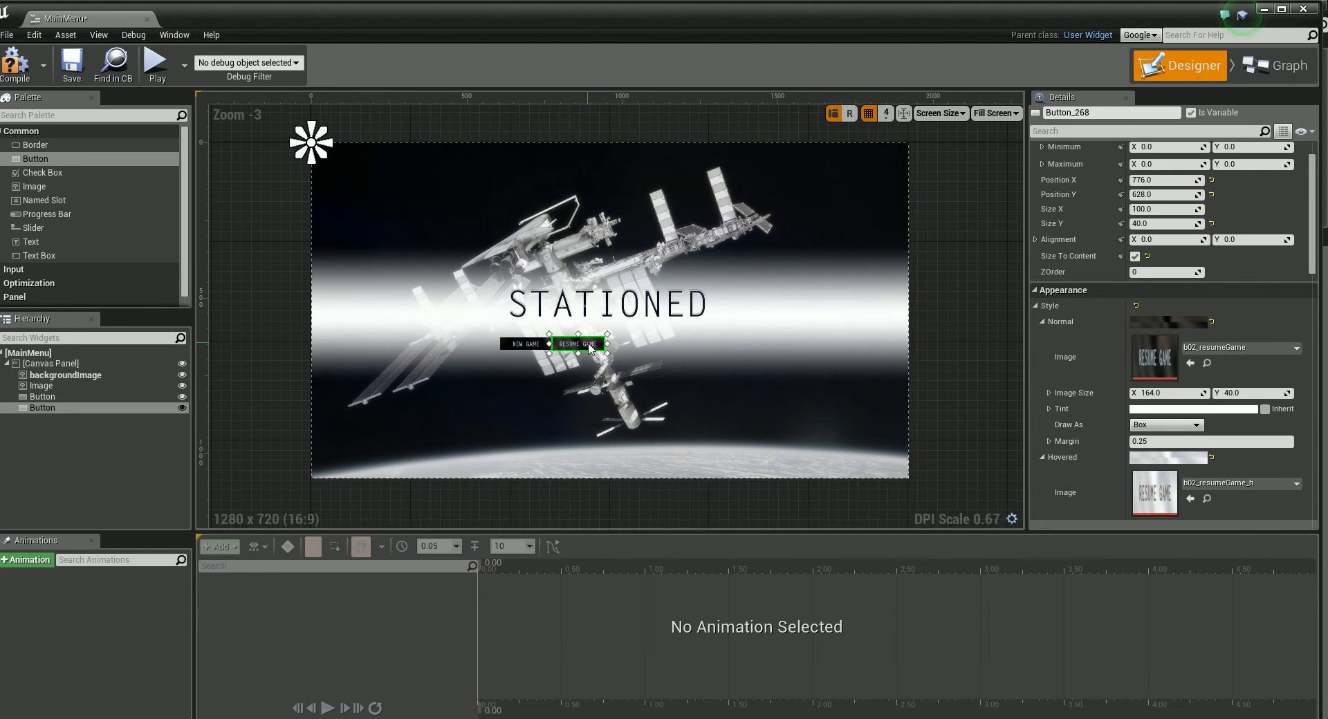
scroll(537, 370, "up", 9)
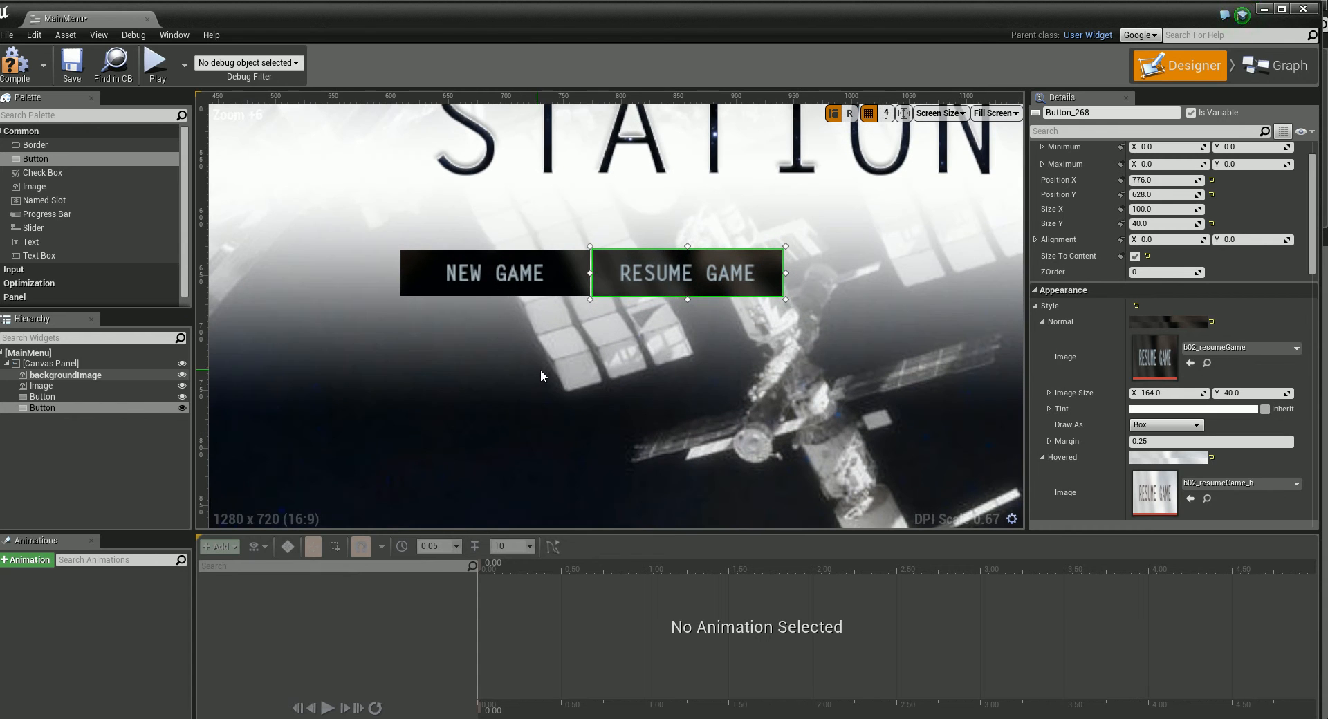
left_click(650, 273)
left_click(629, 280)
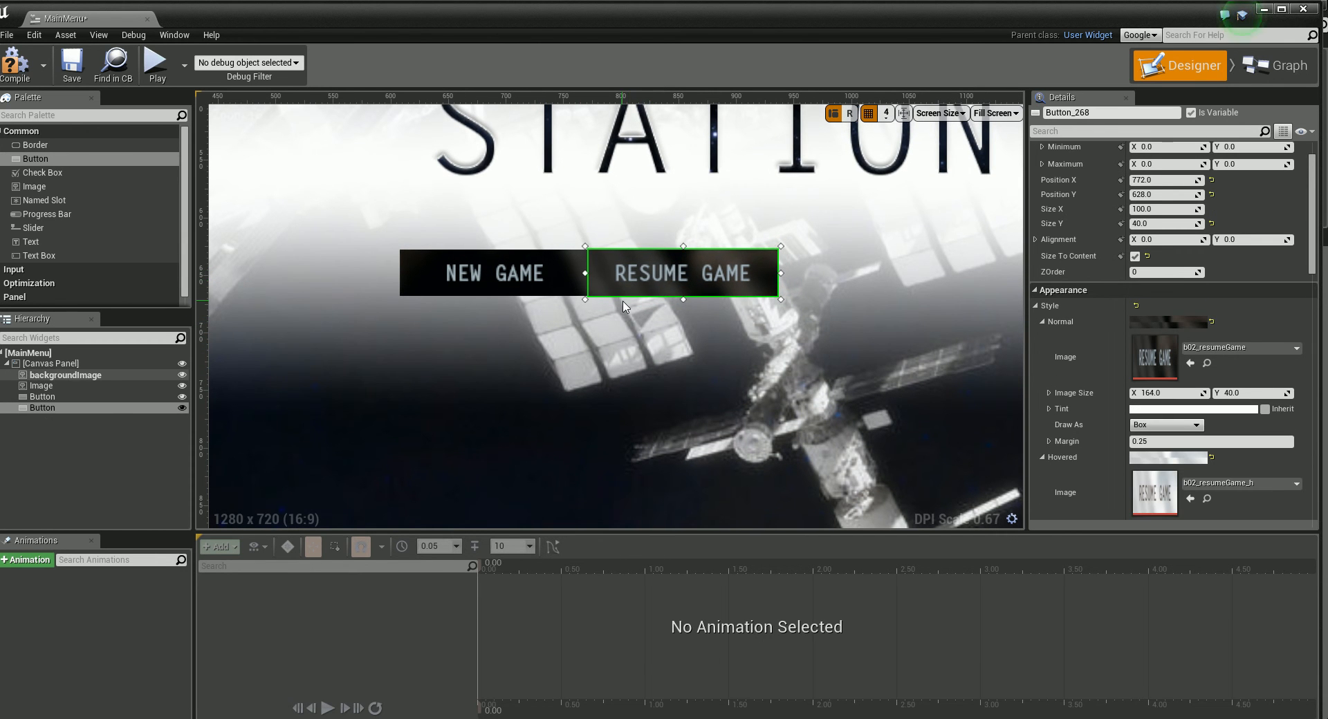
Step: Add a third button beside Resume Game at about X 960, Y 624 and paste the copied New Game Style onto it
left_click(624, 306)
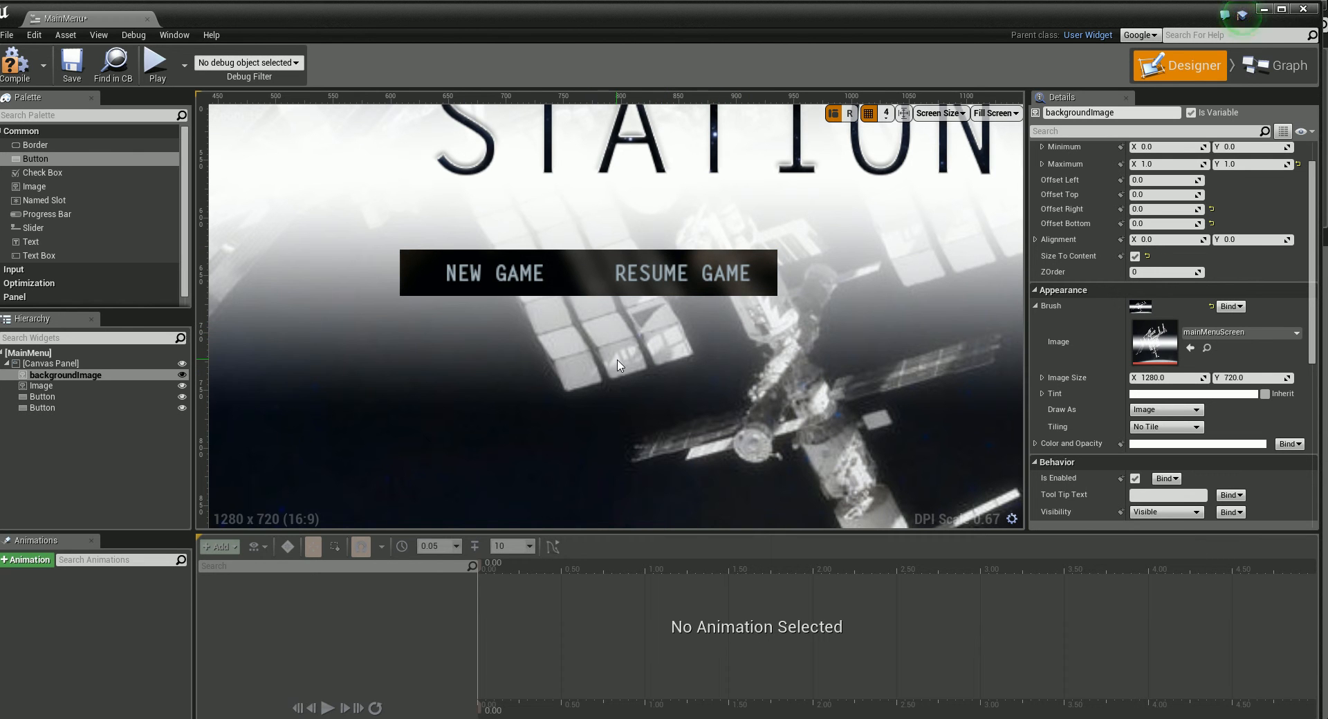
right_click_drag(621, 365, 444, 406)
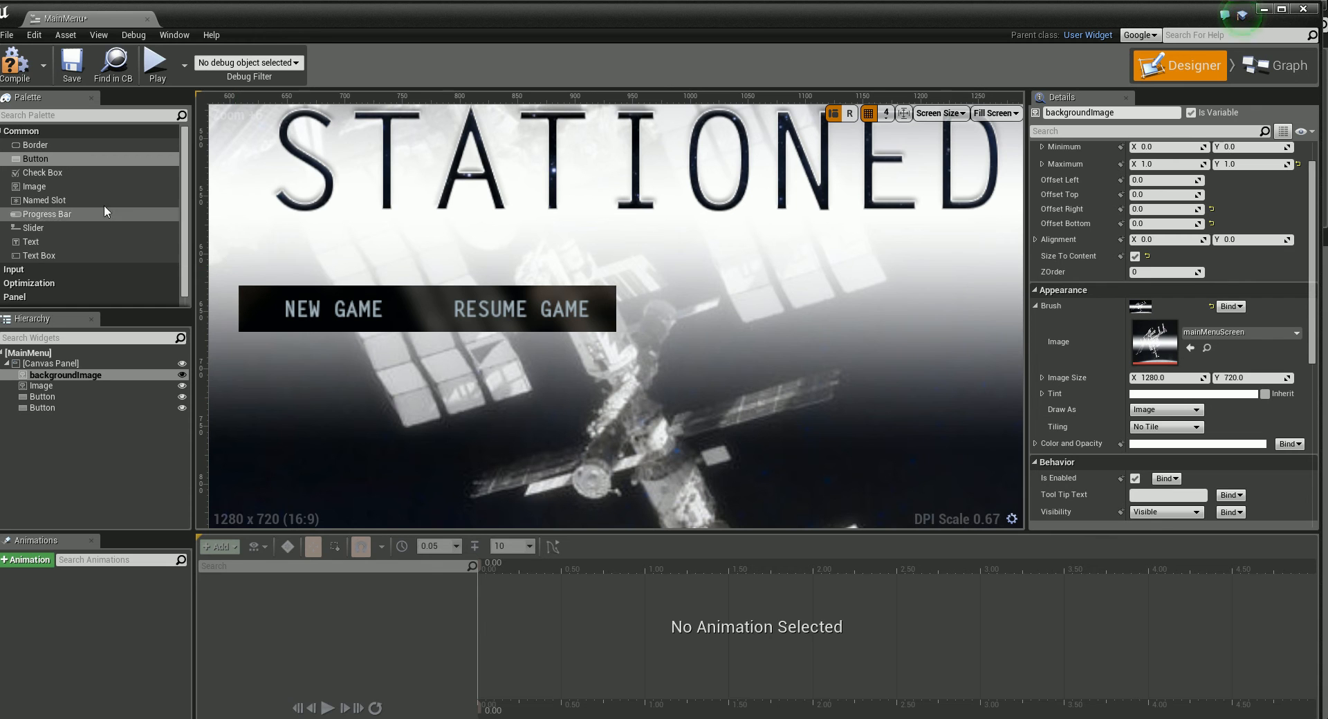
left_click(104, 158)
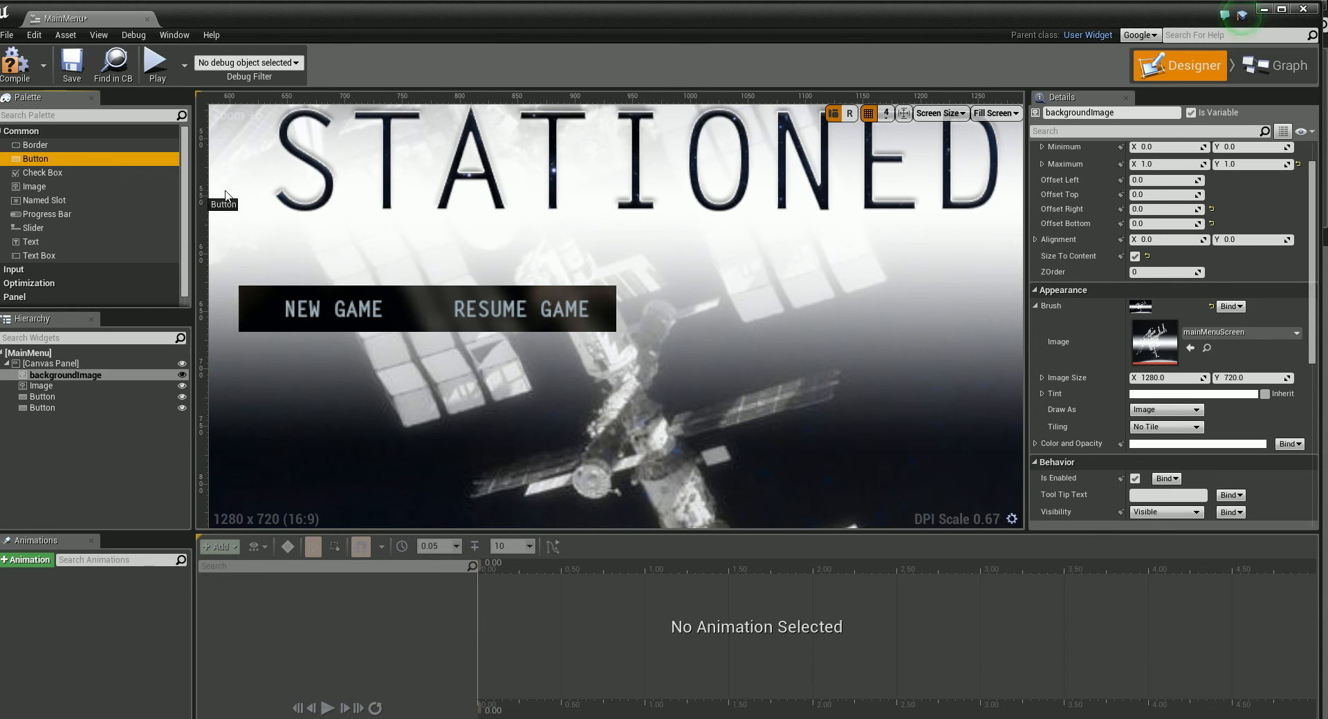
left_click_drag(106, 173, 773, 276)
left_click_drag(840, 309, 711, 314)
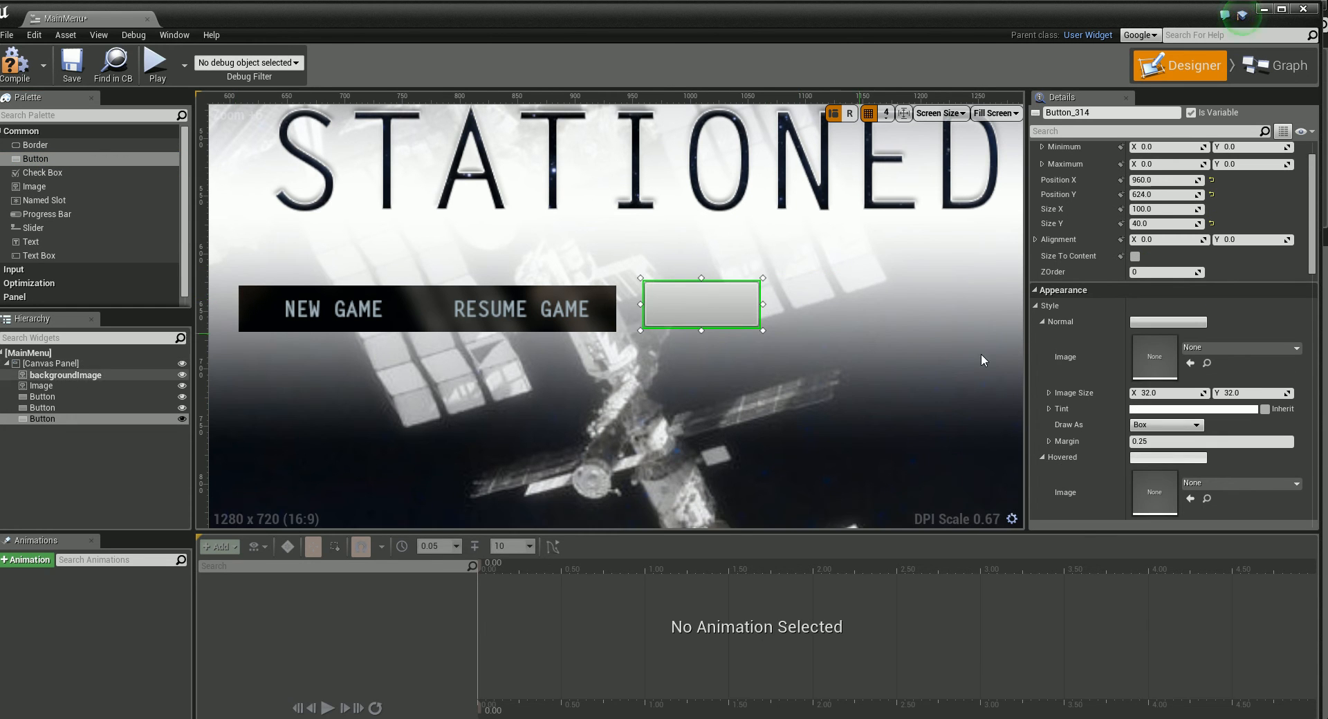
right_click(1043, 305)
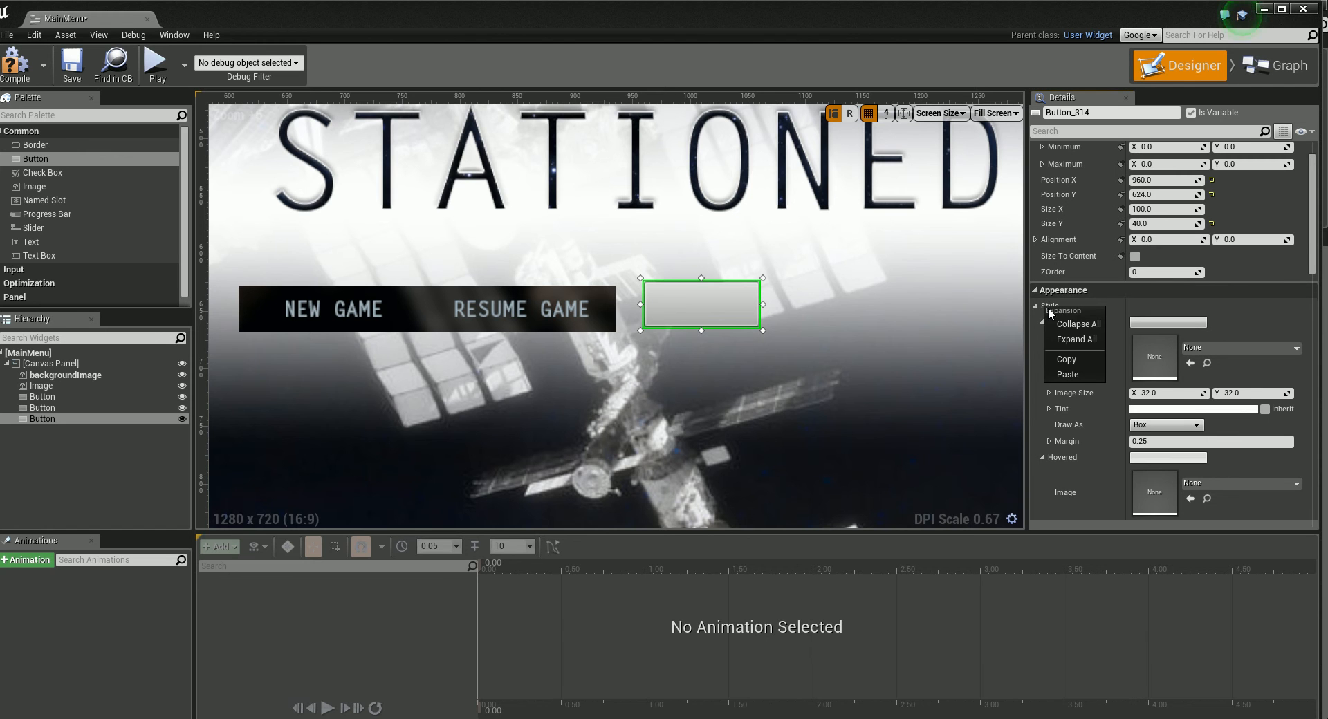
left_click(1074, 372)
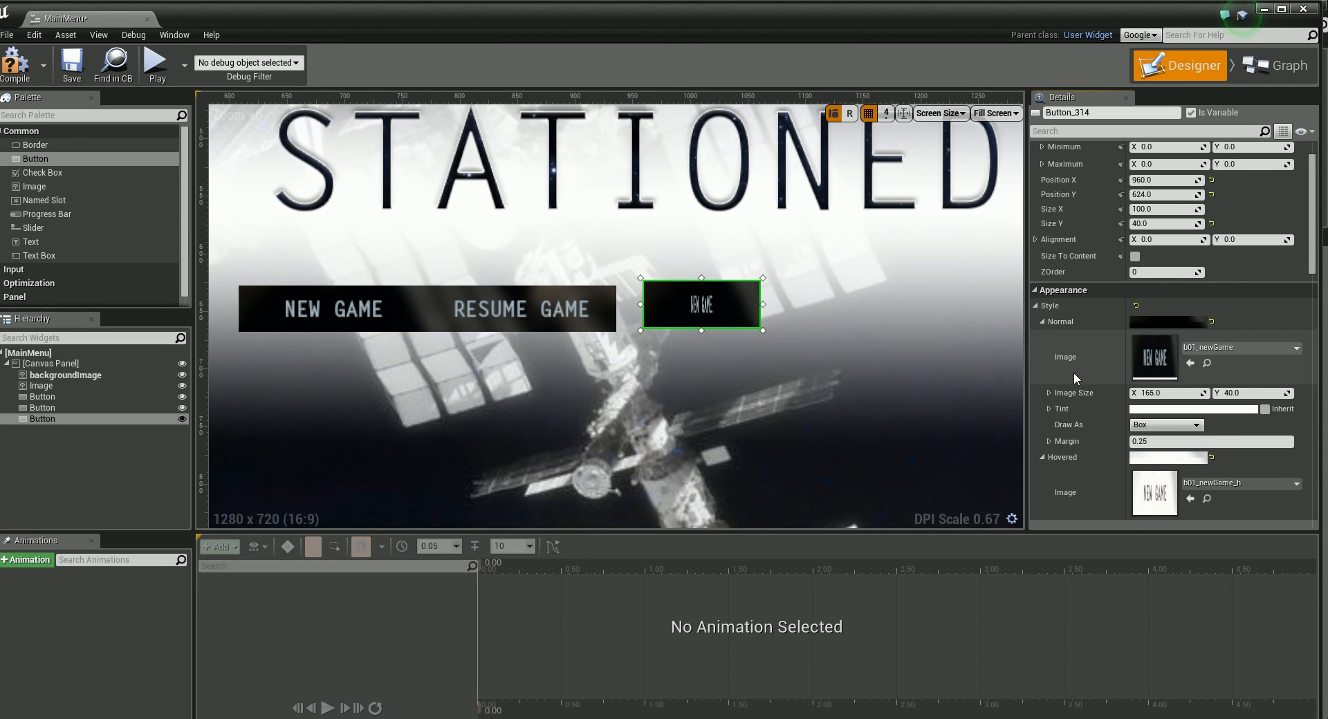
Step: Make the third button size to its content and set its Normal style image to b03_options
left_click(1135, 257)
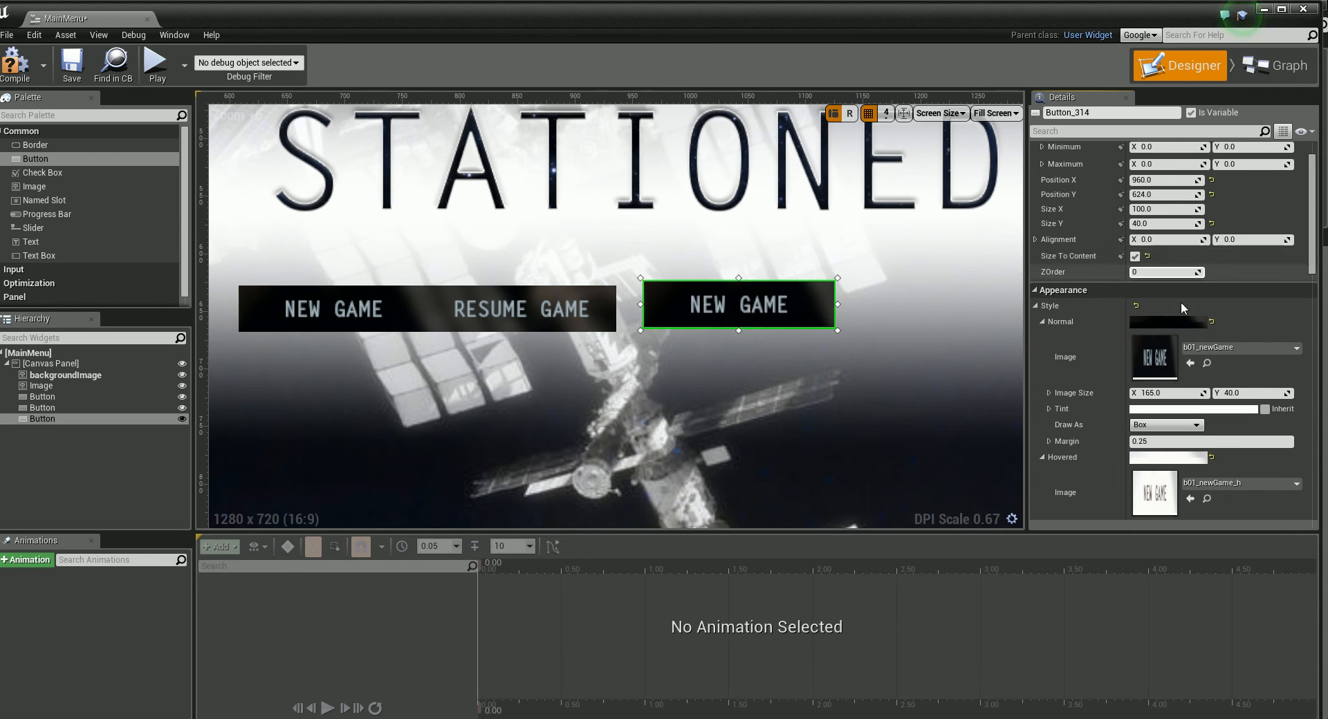
left_click_drag(1312, 269, 1321, 304)
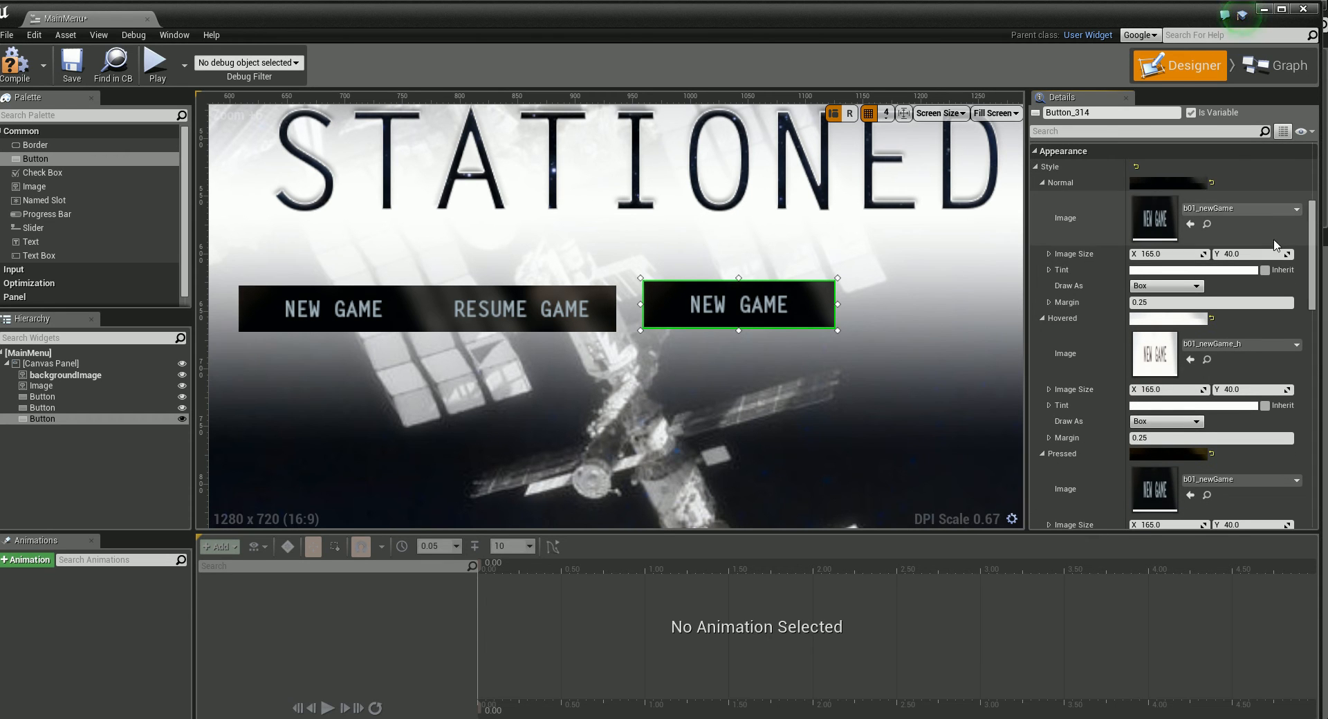
left_click(1295, 209)
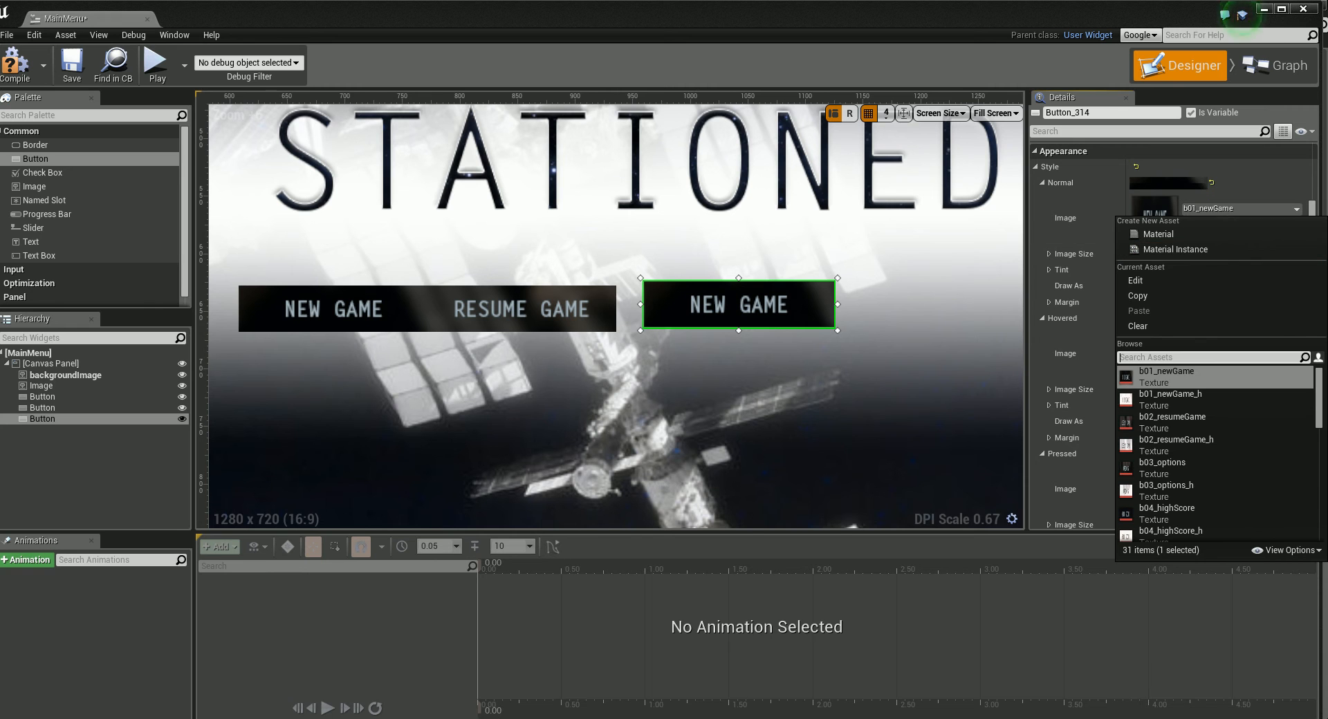
left_click(1168, 464)
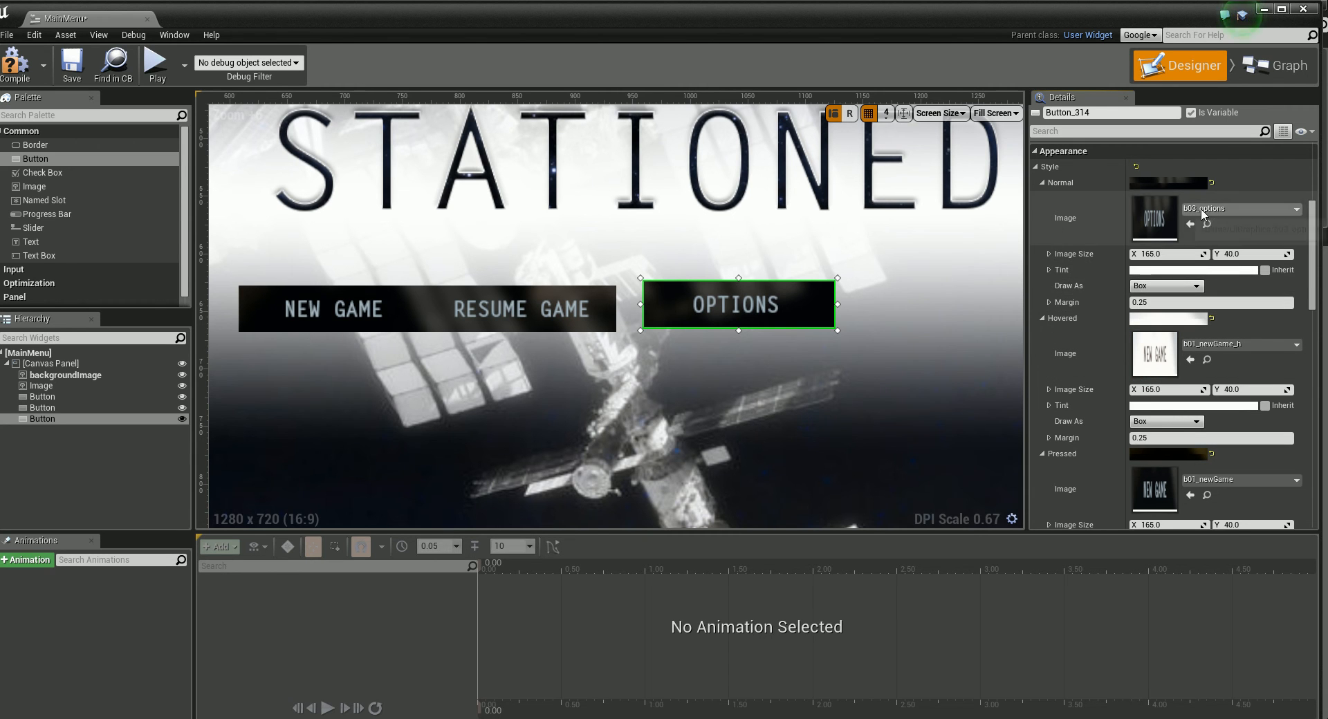
Step: Set the third button's Hovered image to b03_options_h and its Pressed and Disabled images to b03_options
left_click(1266, 345)
left_click(1179, 624)
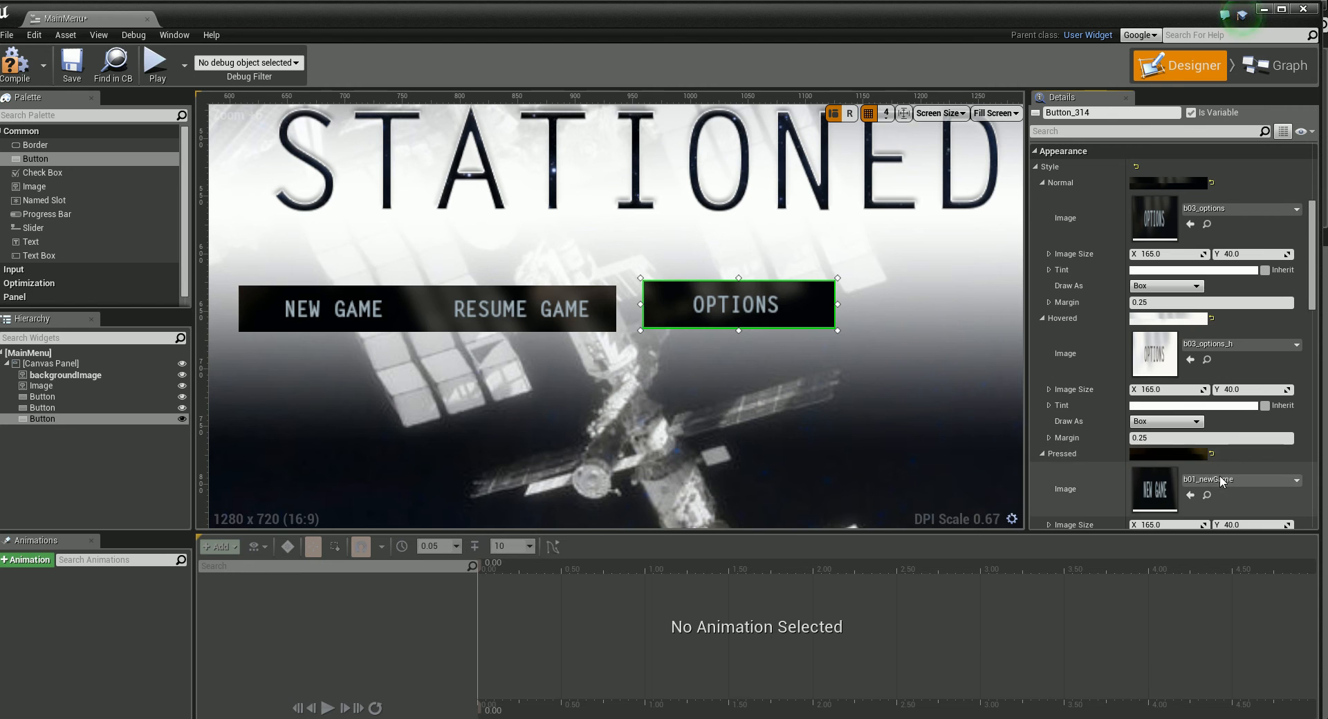
left_click(1266, 480)
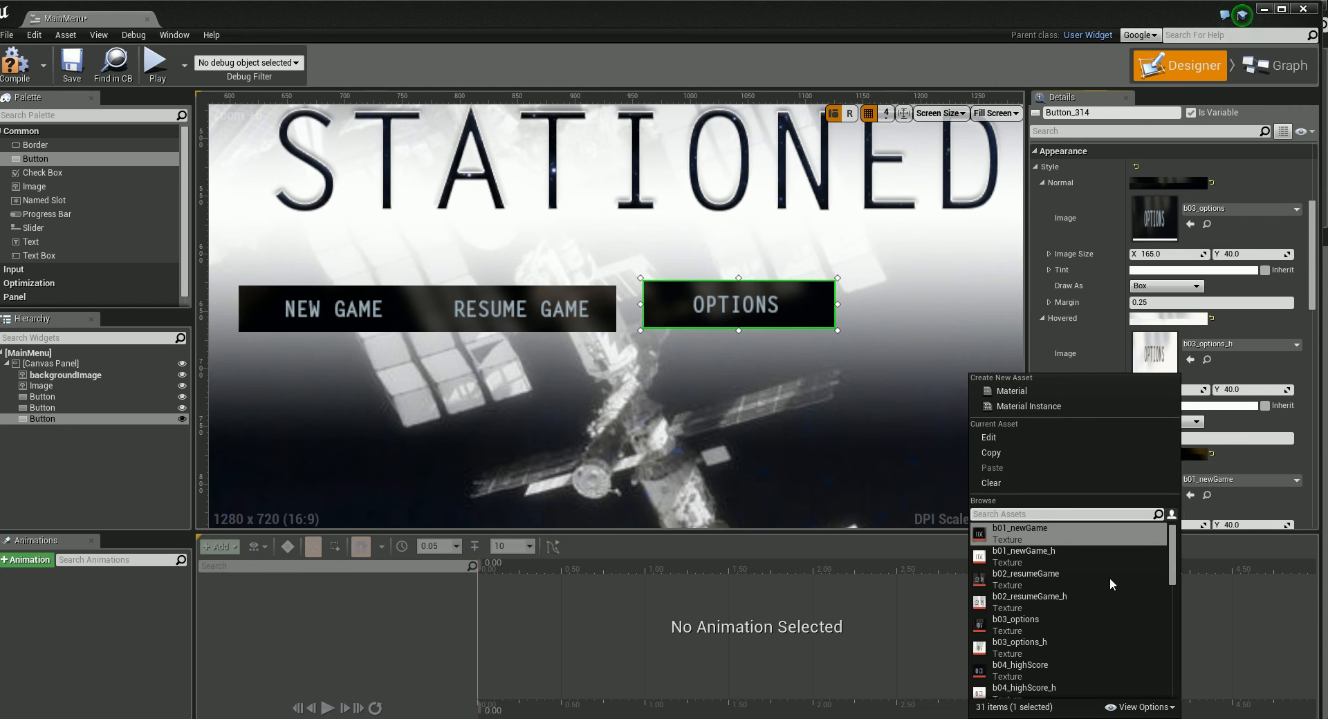
left_click(1028, 621)
scroll(1312, 311, "down", 1)
scroll(1312, 311, "down", 5)
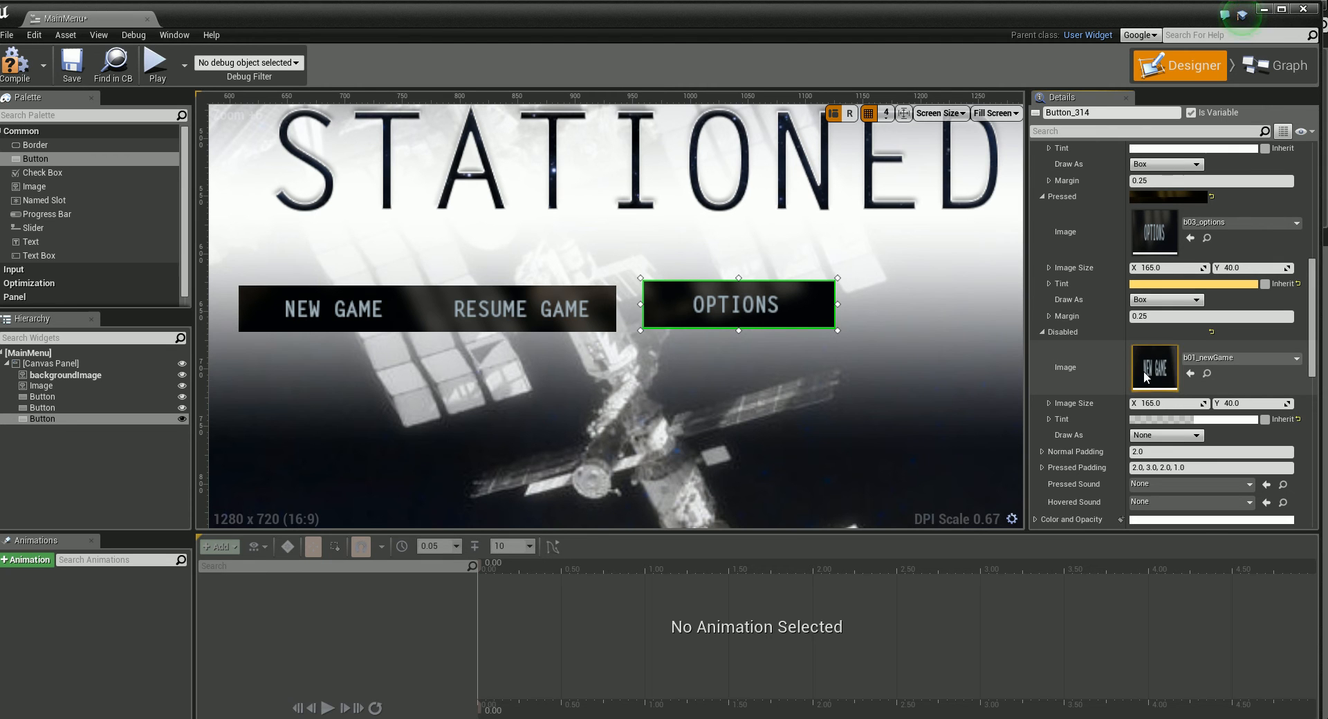
left_click(1238, 358)
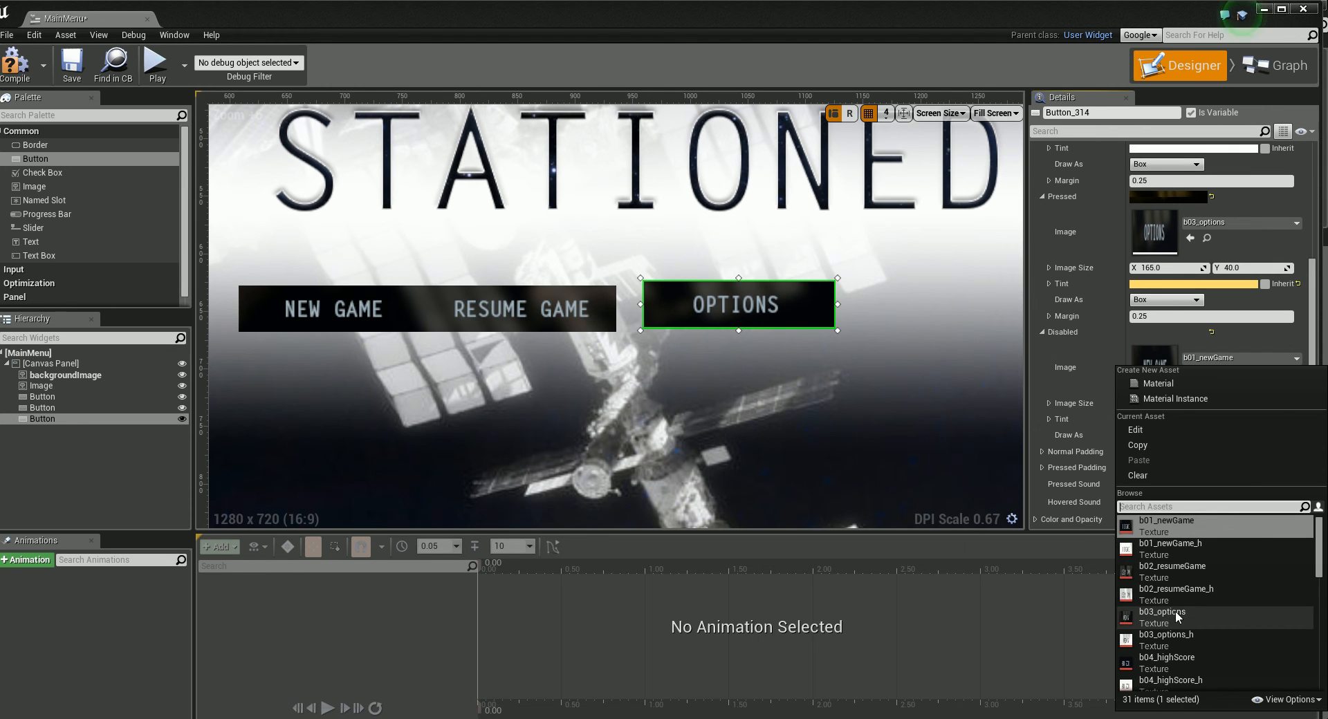
left_click(1164, 612)
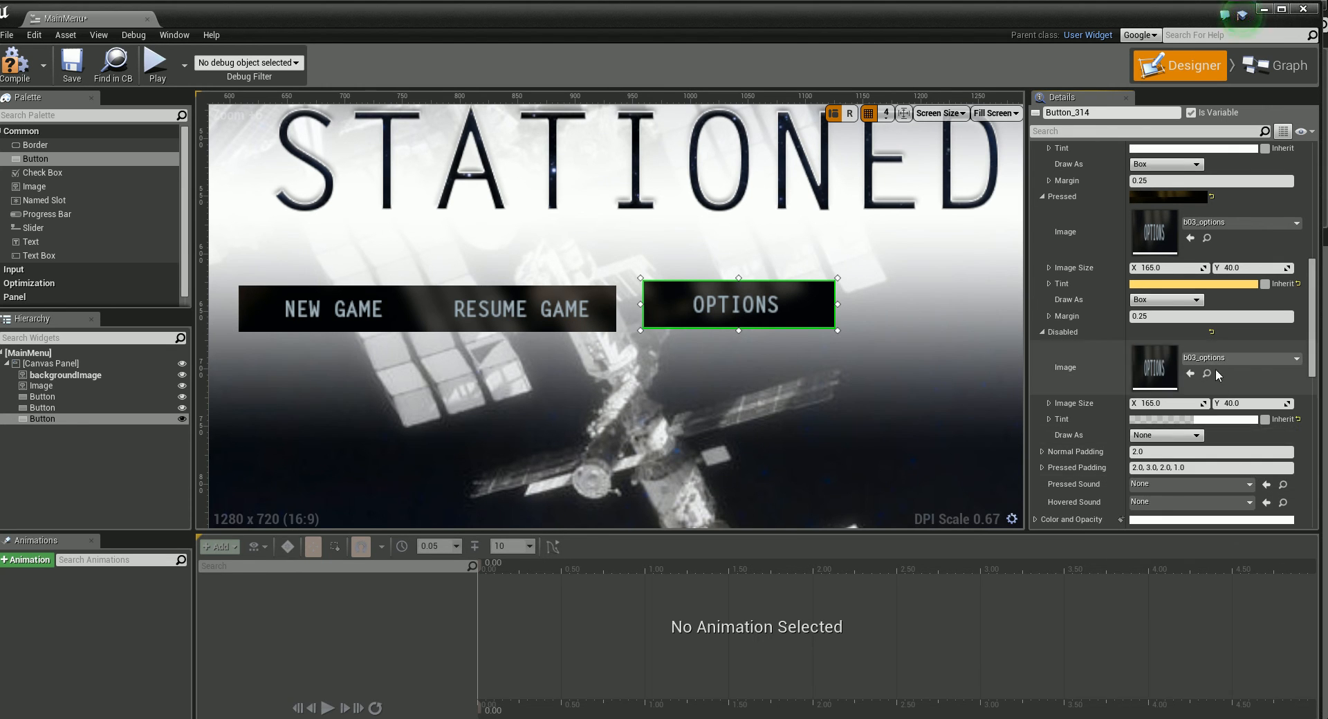
Step: Move the Options button flush against the Resume Game button, in line with the row
left_click_drag(663, 313, 636, 325)
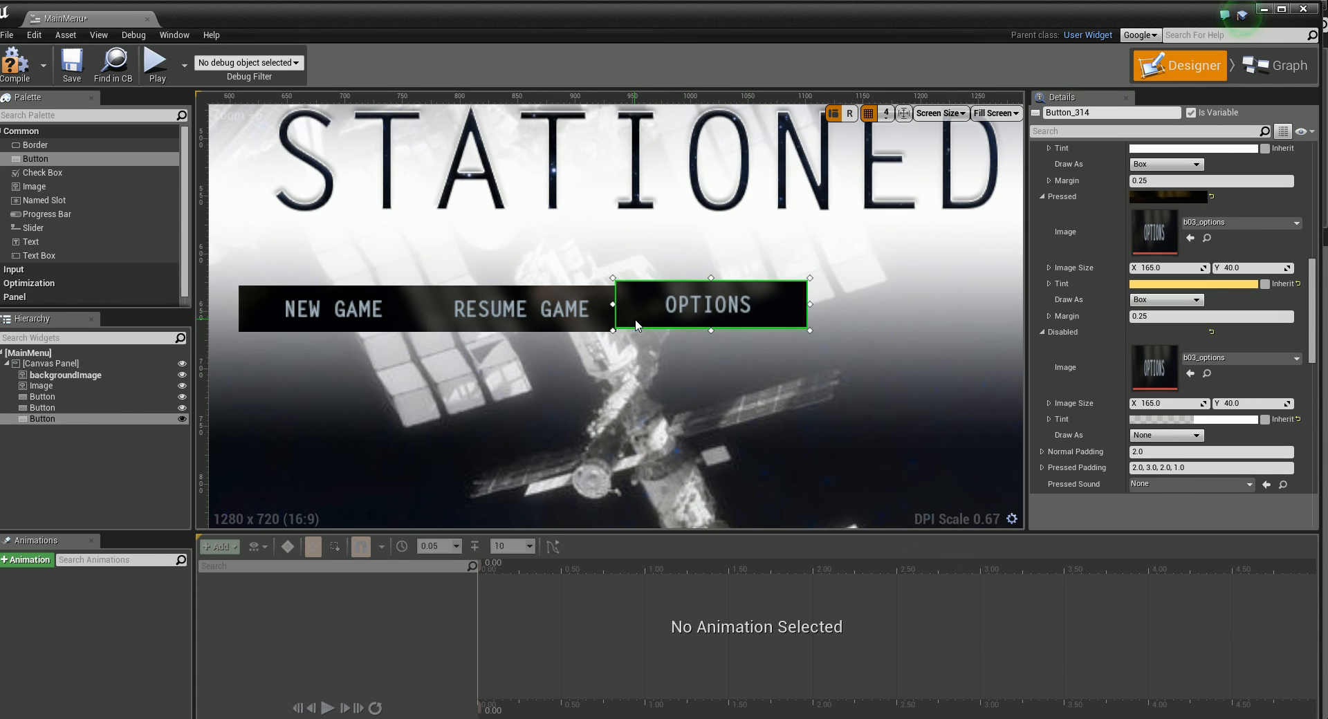
left_click(675, 391)
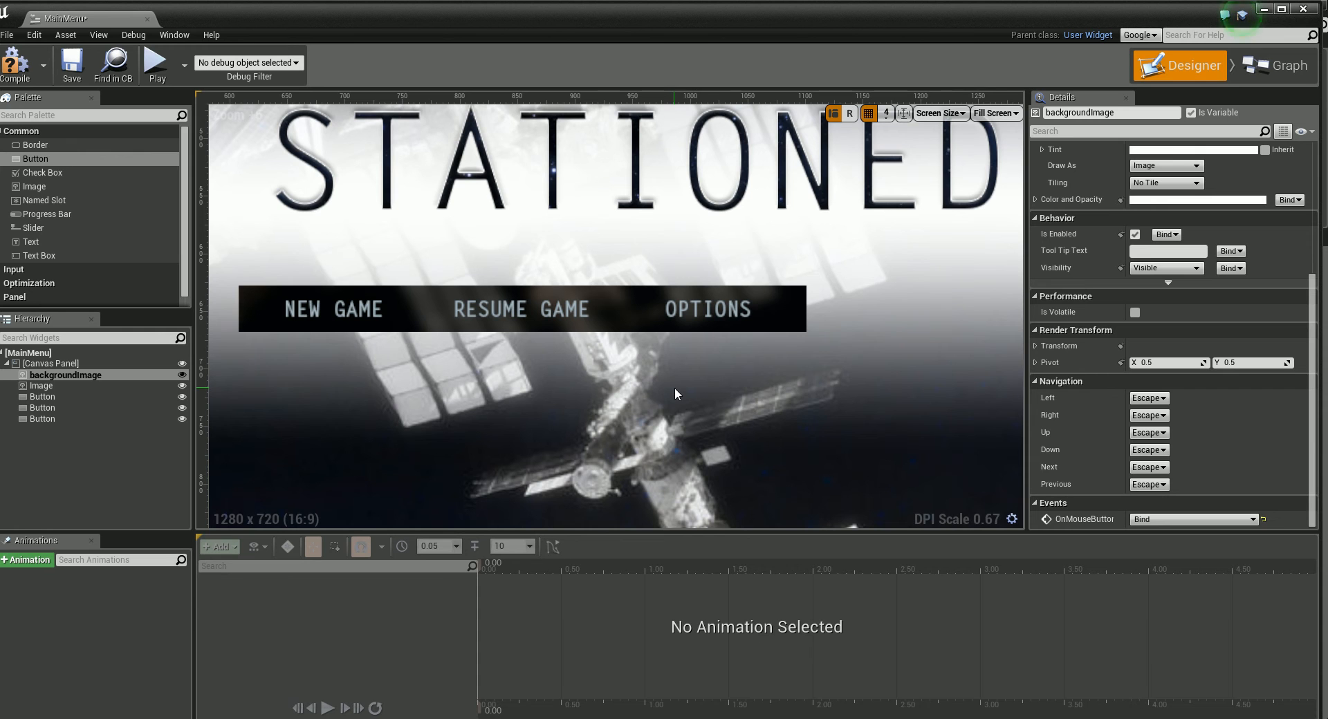
Step: Add a fourth button beside Options, paste the copied New Game Style onto it and make it size to its content
left_click_drag(35, 159, 902, 315)
left_click_drag(982, 352, 892, 324)
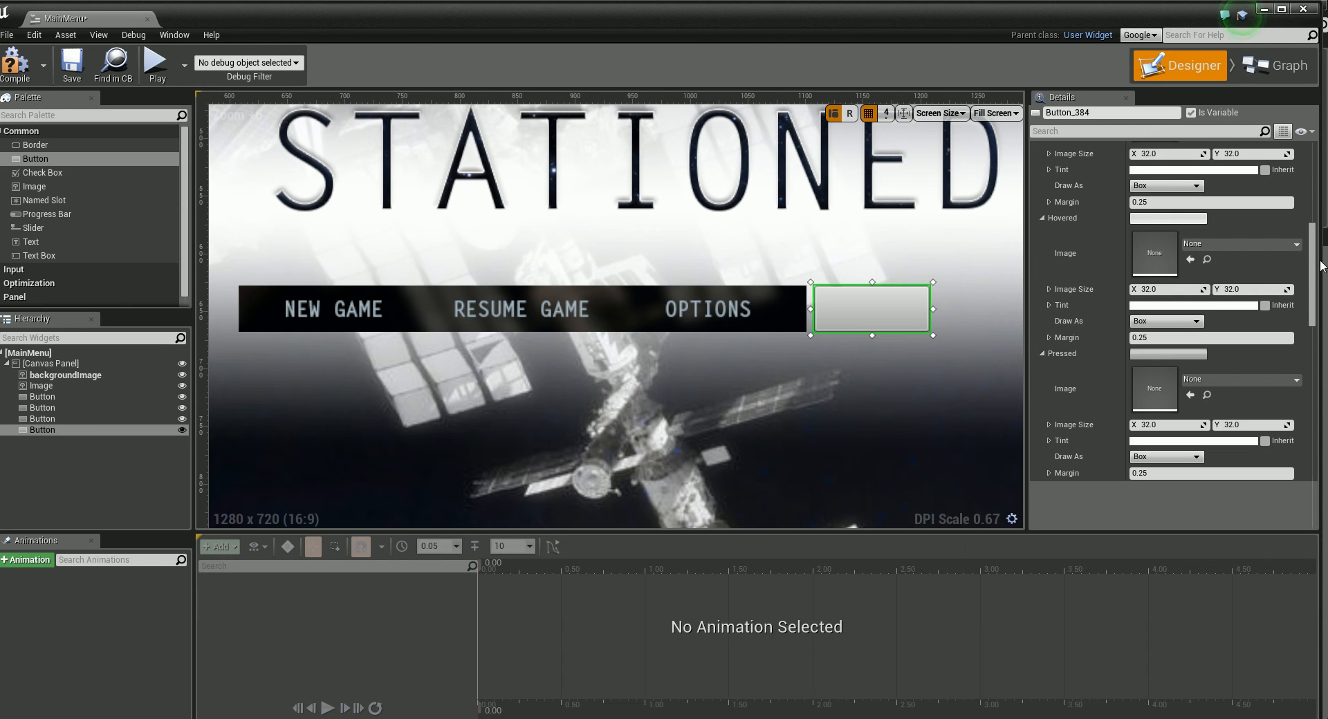
scroll(1312, 266, "up", 4)
right_click(1055, 214)
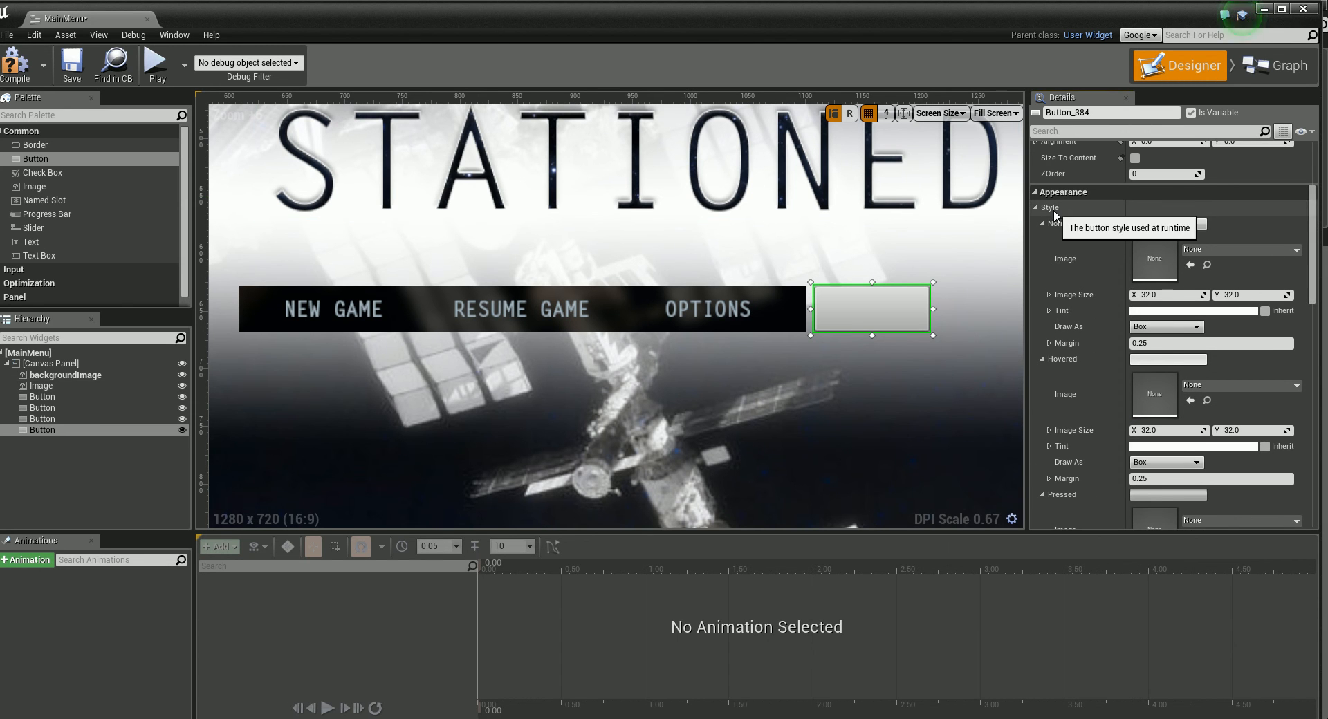
left_click(1087, 279)
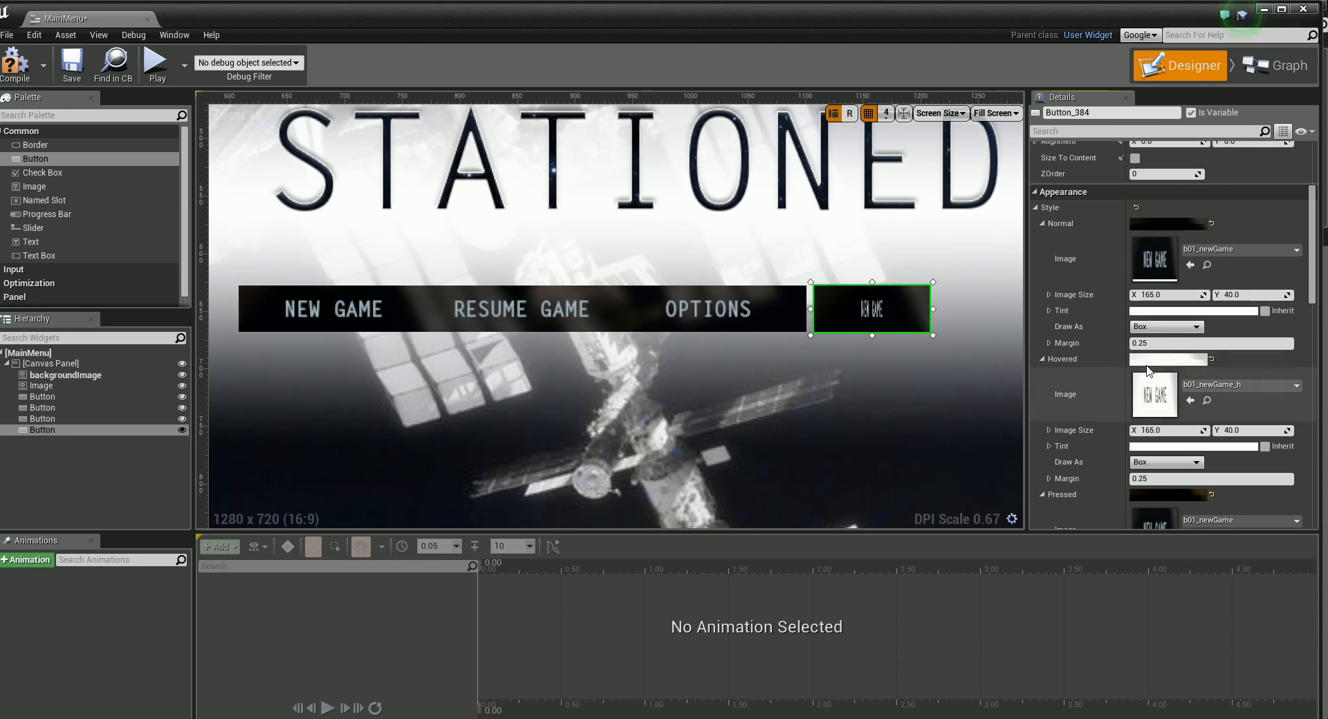
left_click(1135, 158)
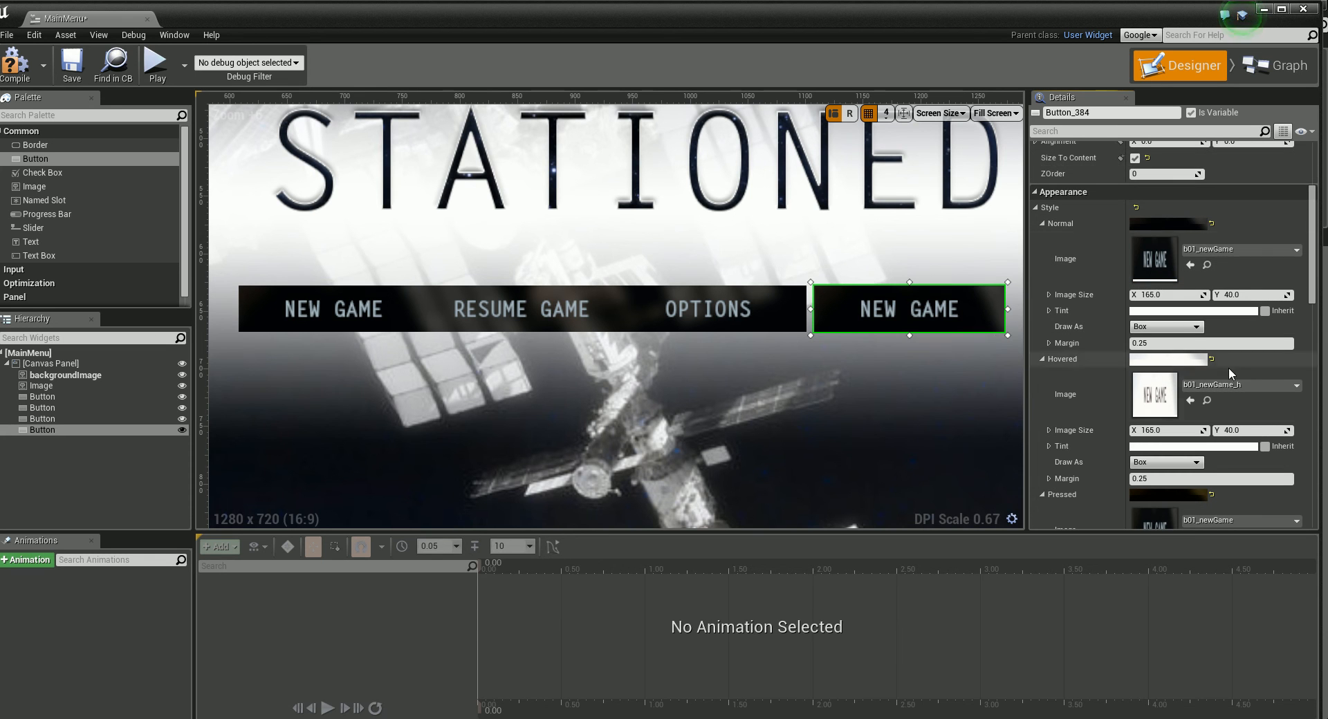
Step: Set the fourth button's Normal style image to b04_highScore and its Hovered image to b04_highScore_h
left_click_drag(1312, 285, 1311, 283)
left_click(1224, 256)
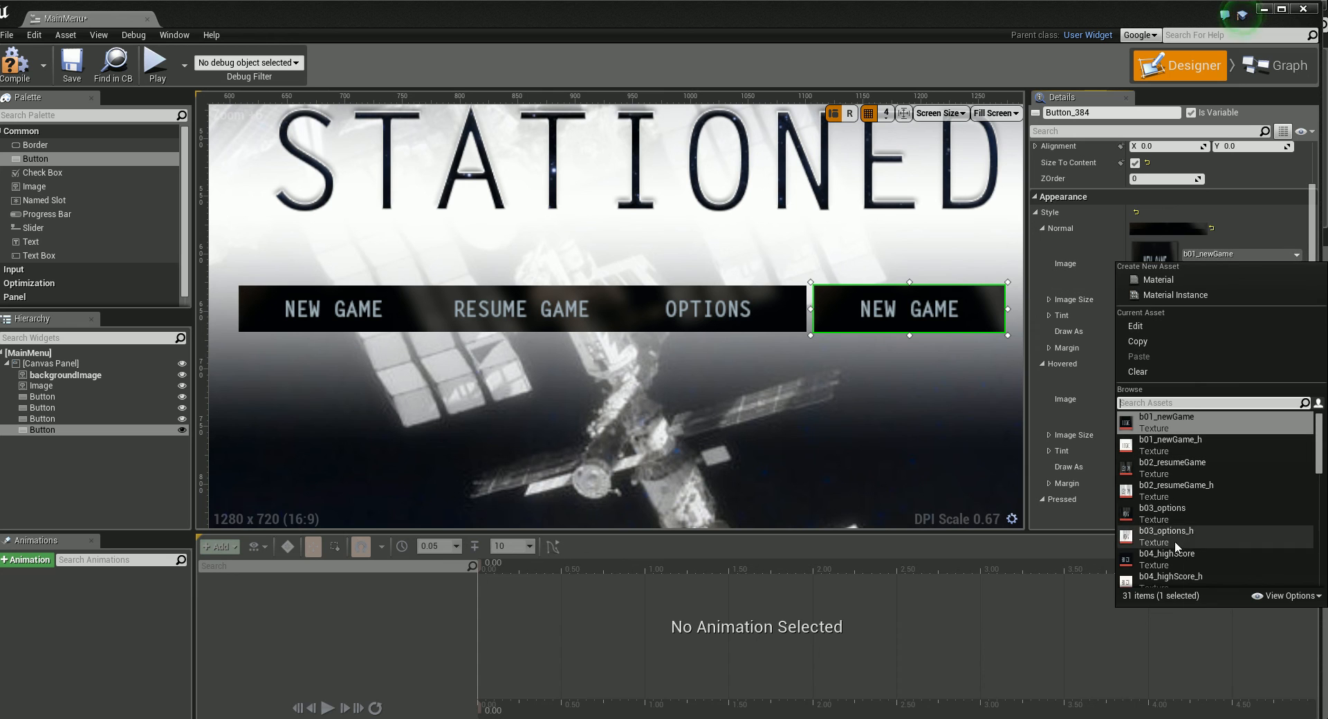
left_click(1216, 553)
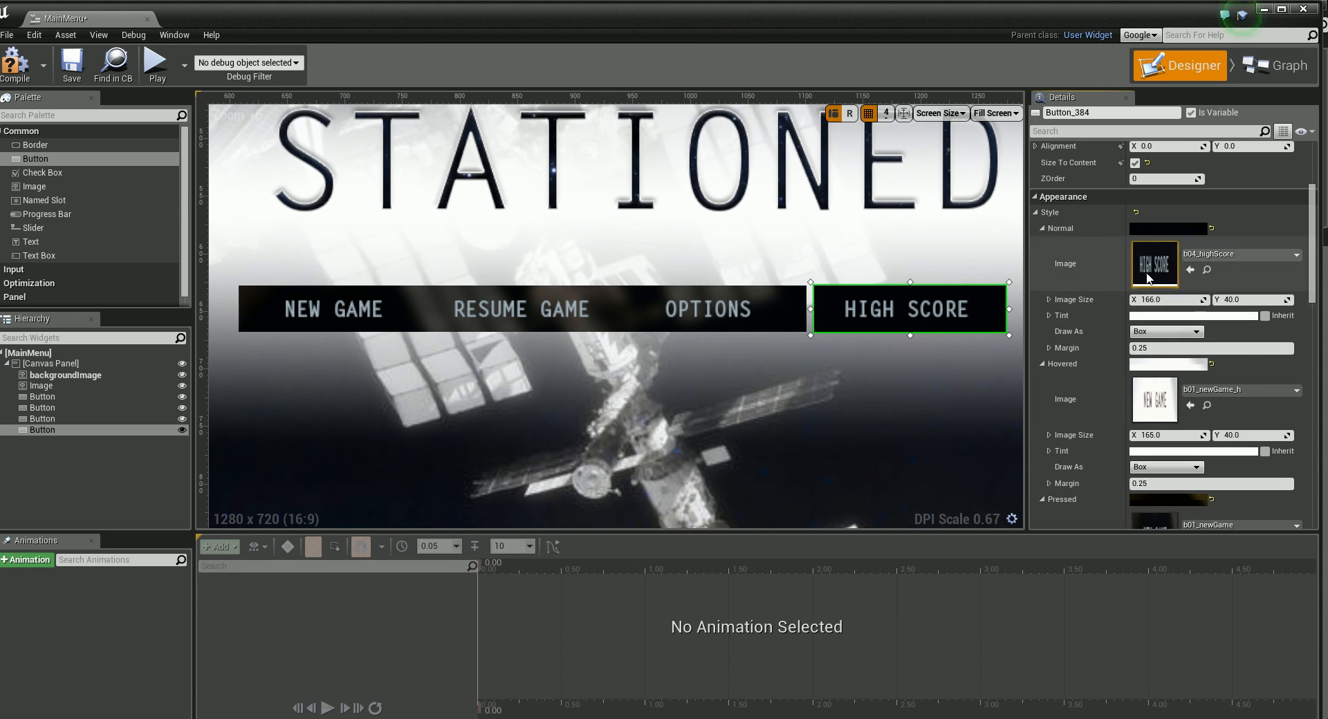
left_click(1235, 390)
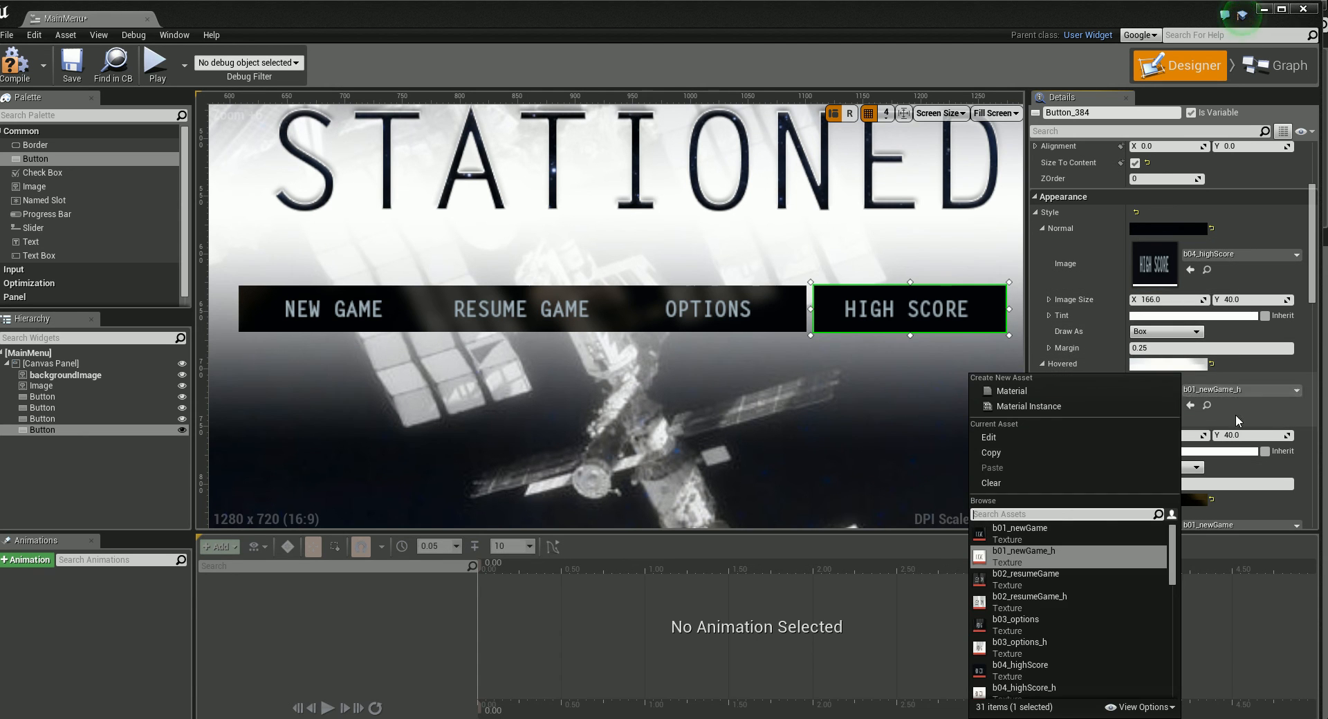
left_click(1075, 691)
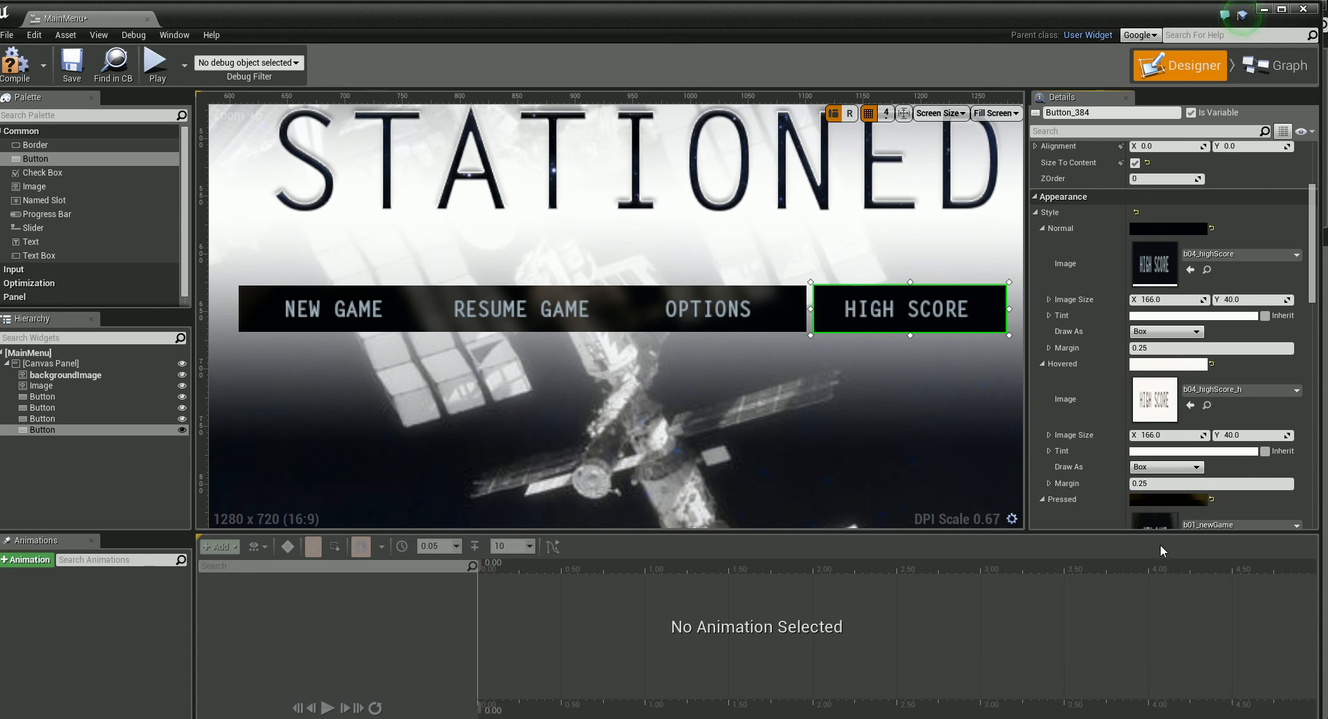
Step: Set the fourth button's Pressed and Disabled style images to b04_highScore
scroll(1312, 299, "down", 2)
left_click_drag(1313, 299, 1312, 334)
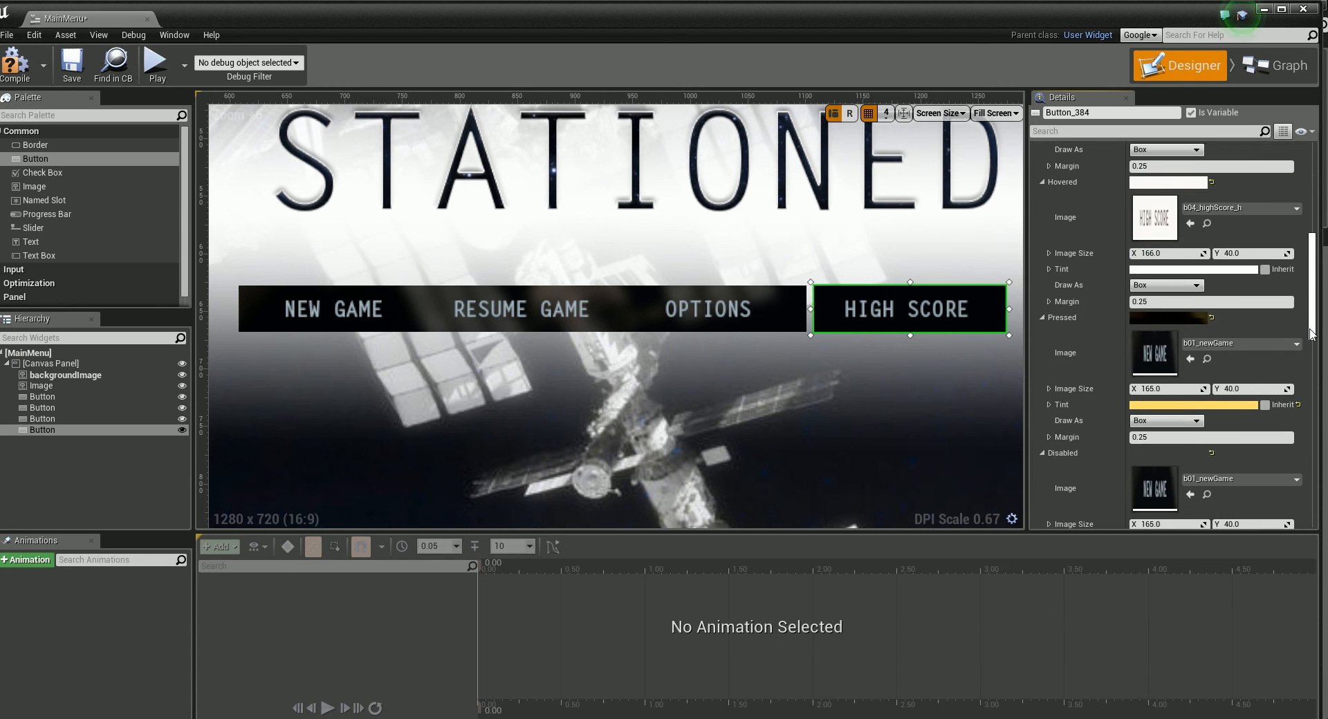
left_click(1232, 343)
left_click(1217, 647)
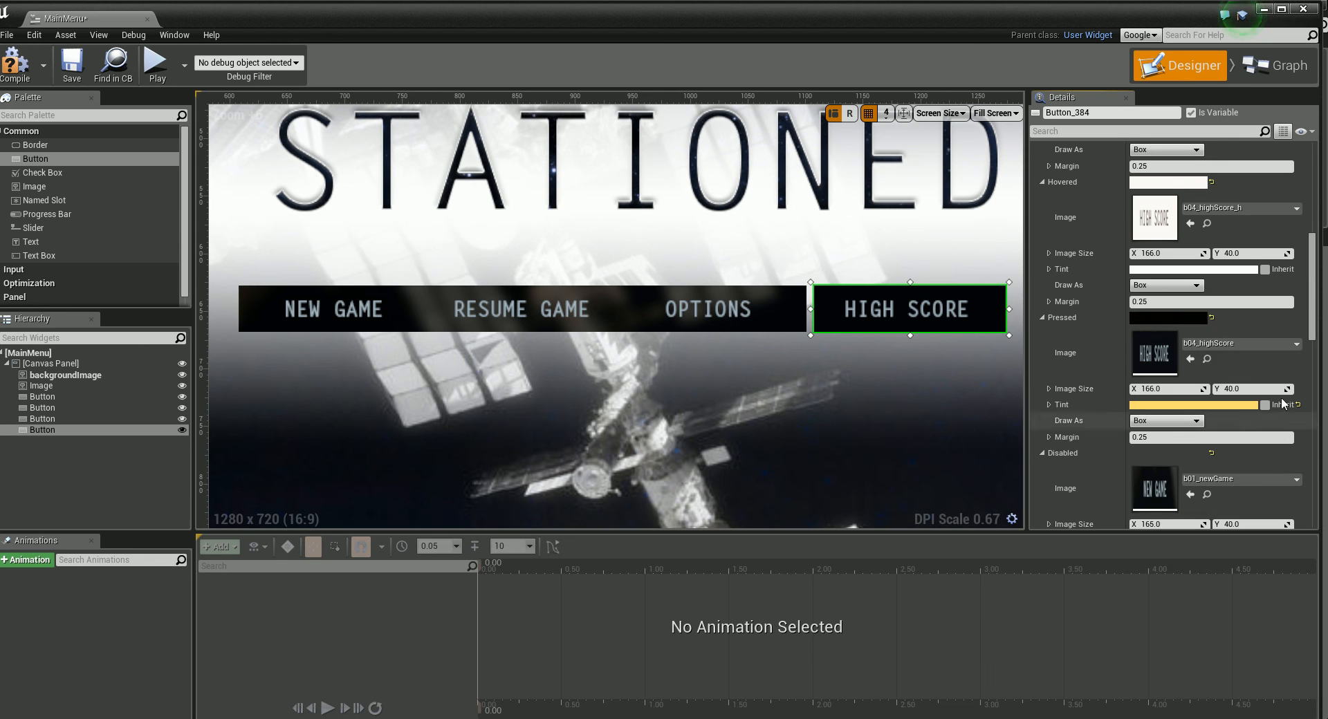
scroll(1314, 302, "down", 5)
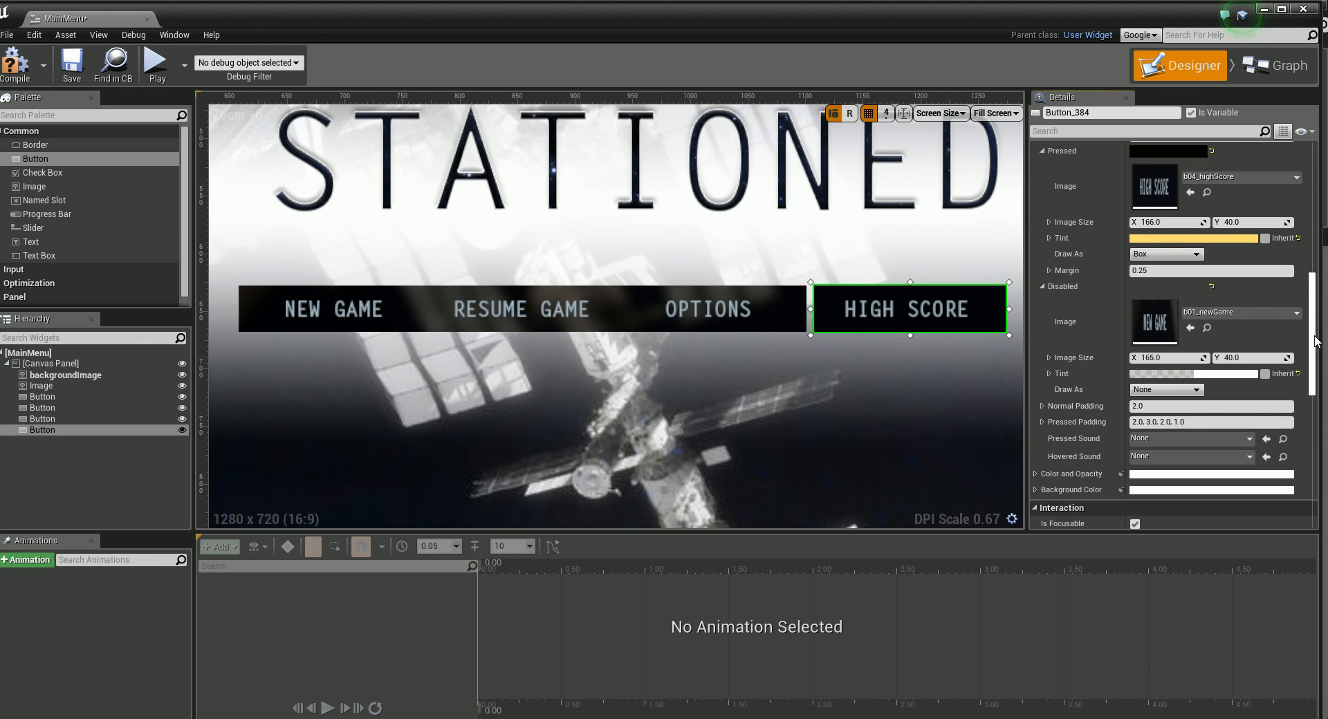
left_click(1232, 313)
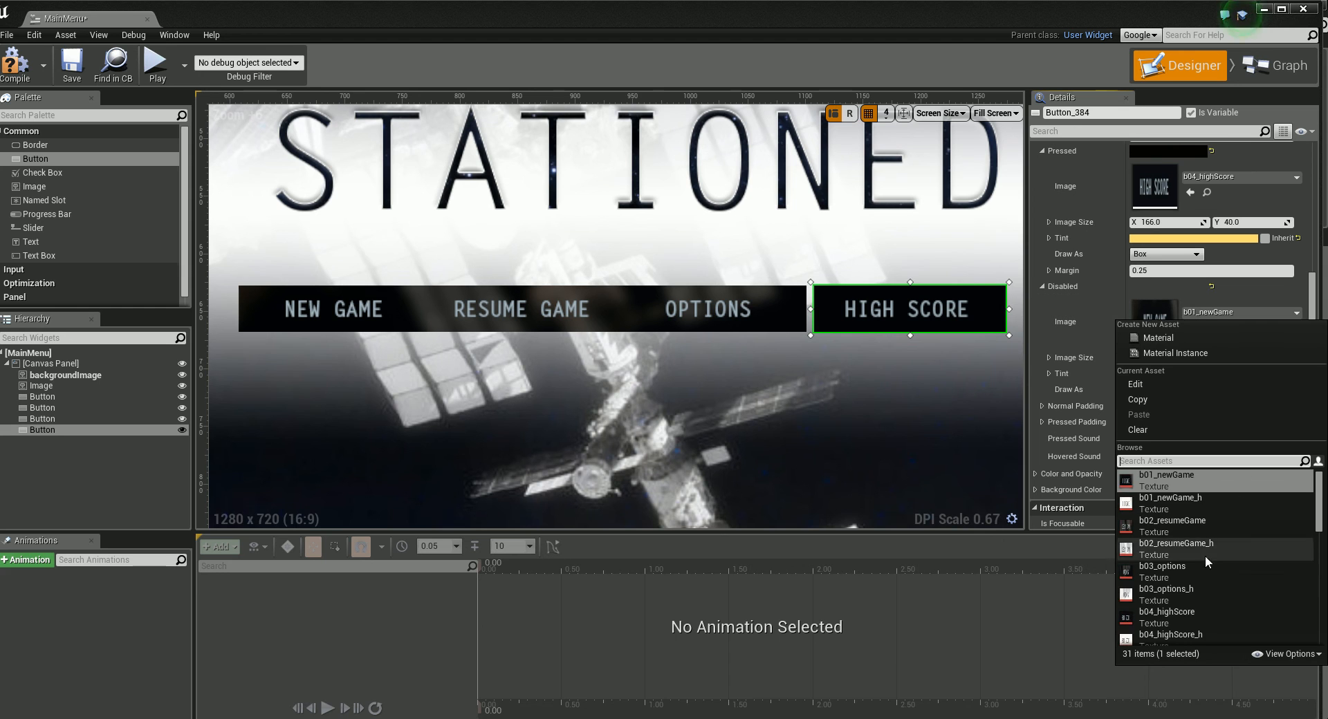
left_click(1207, 618)
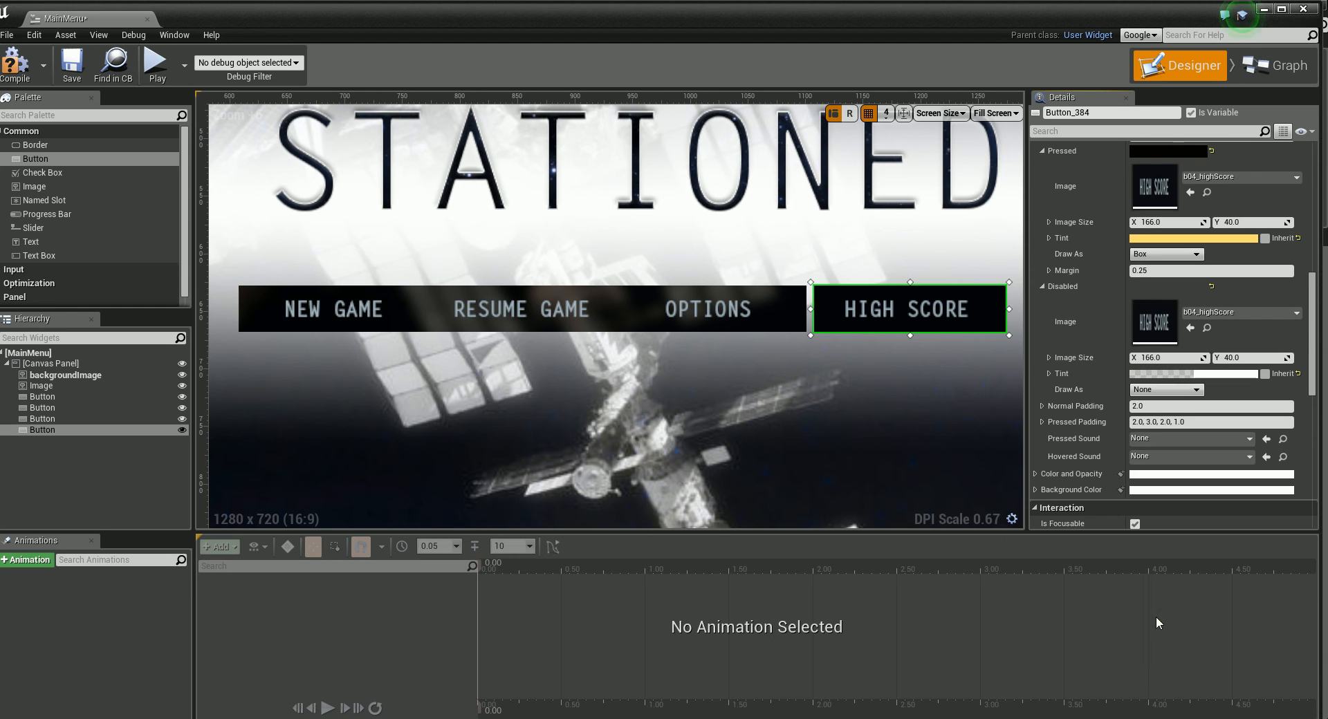
Step: Nudge the High Score button flush against the Options button, to position X 1100, Y 628
left_click(832, 361)
left_click(858, 306)
key("Left")
key("Left")
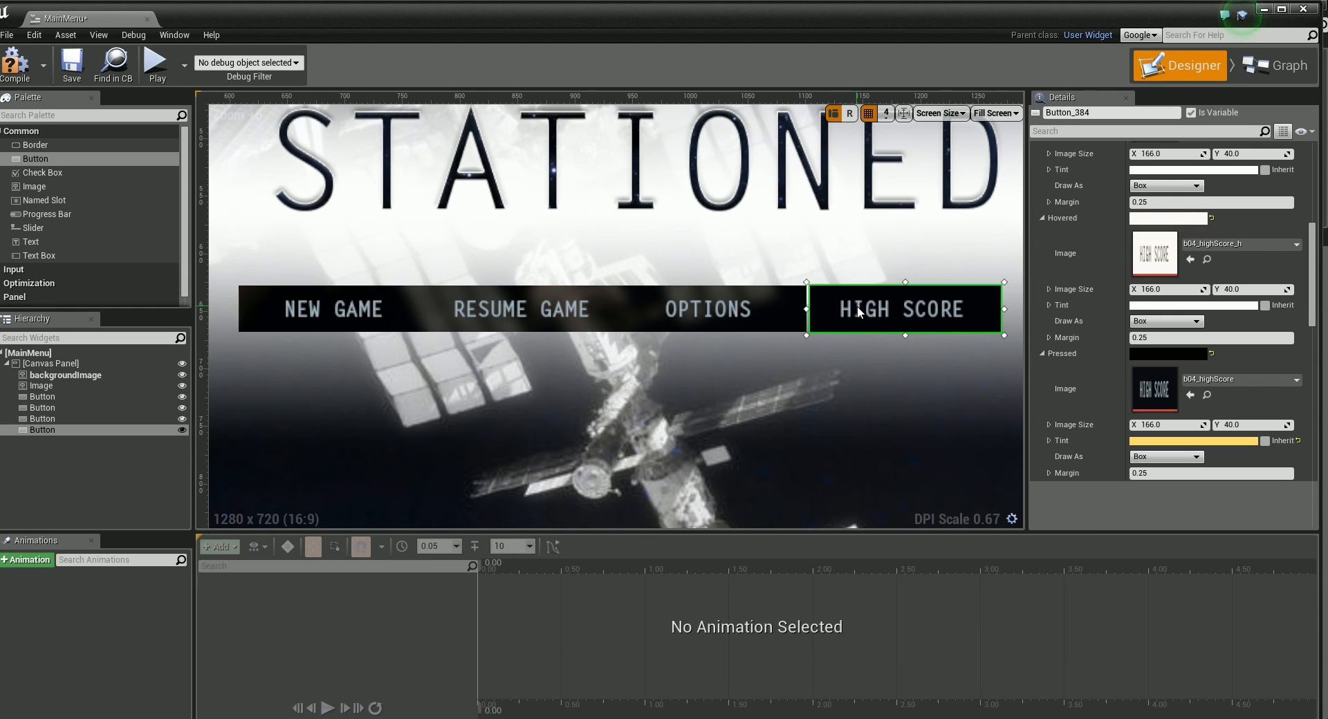
left_click(882, 355)
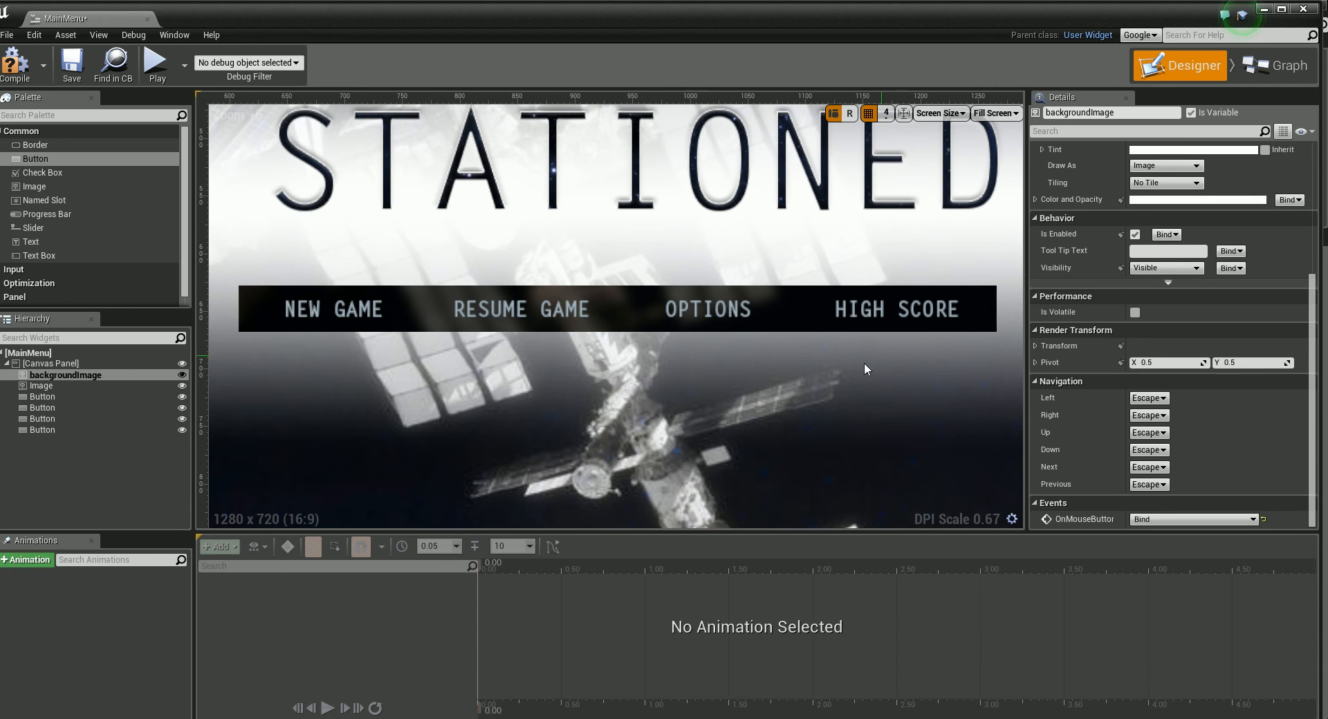
Step: Set the ZOrder of the STATIONED logo image to 1
scroll(823, 388, "down", 1)
scroll(823, 396, "down", 1)
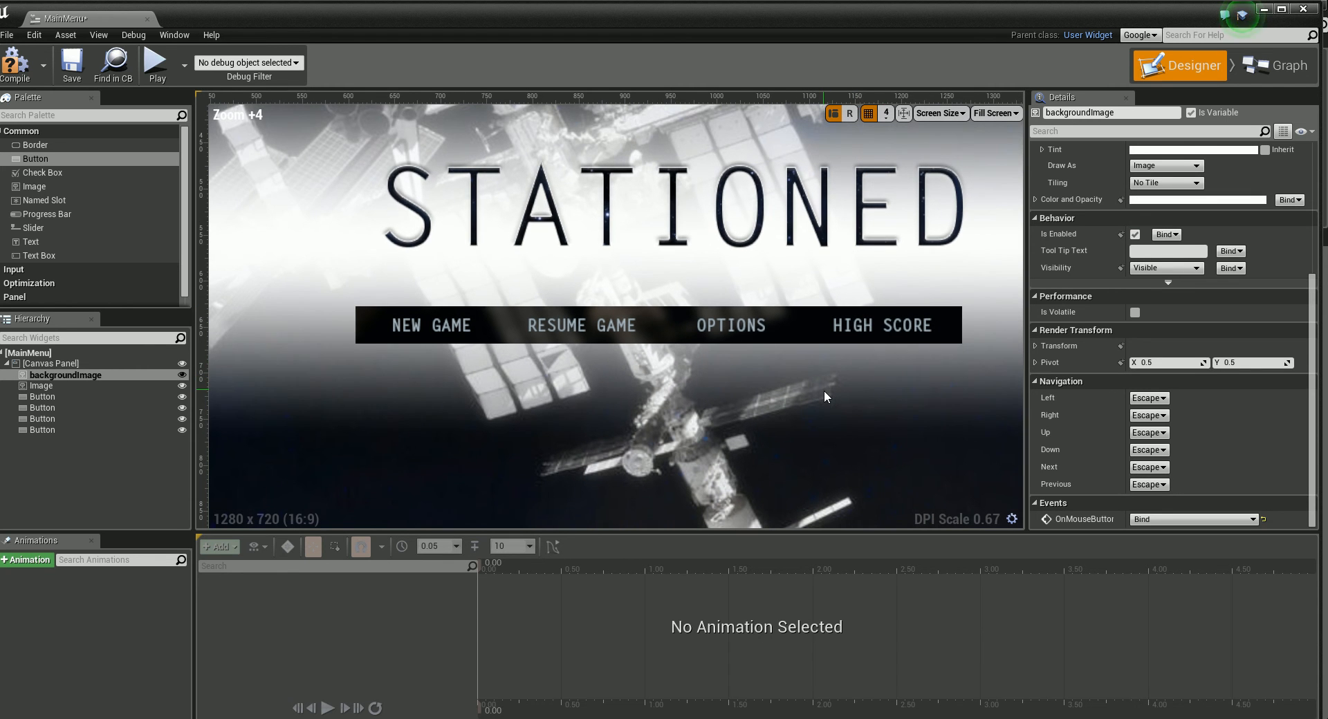
left_click(415, 329)
left_click_drag(1312, 281, 1310, 197)
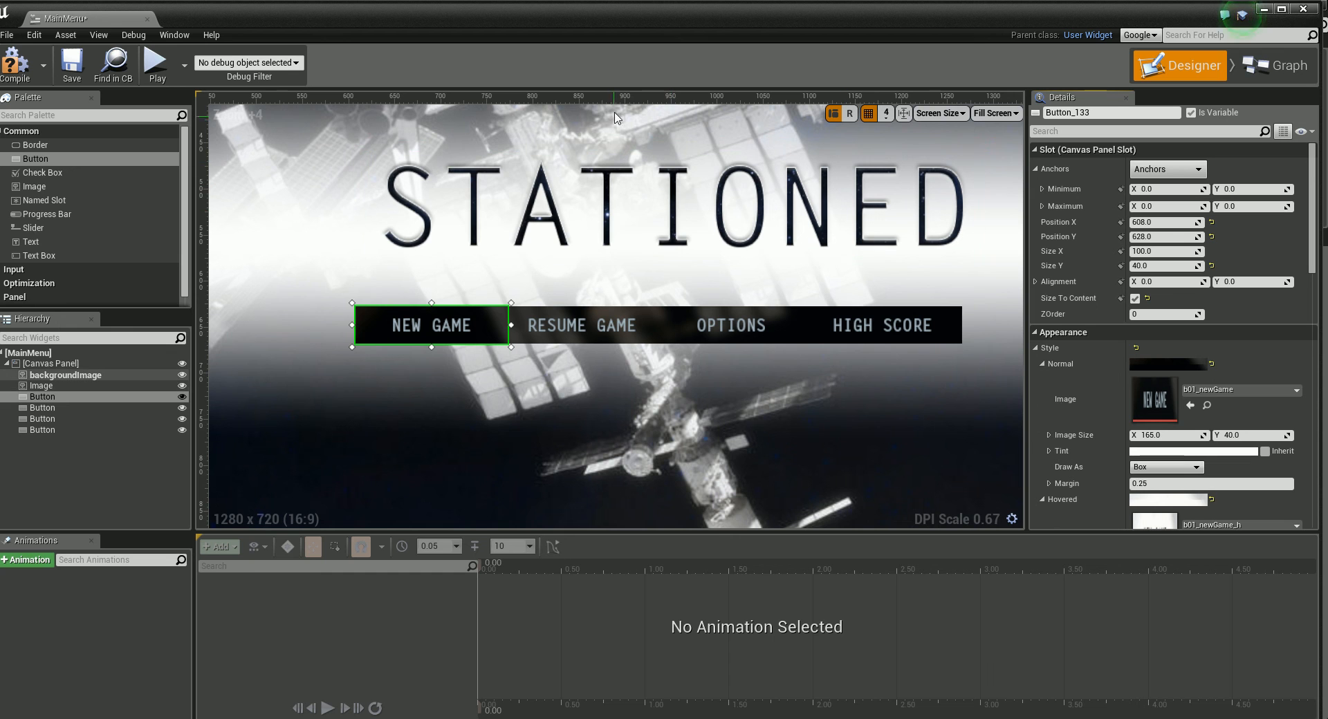
left_click(442, 239)
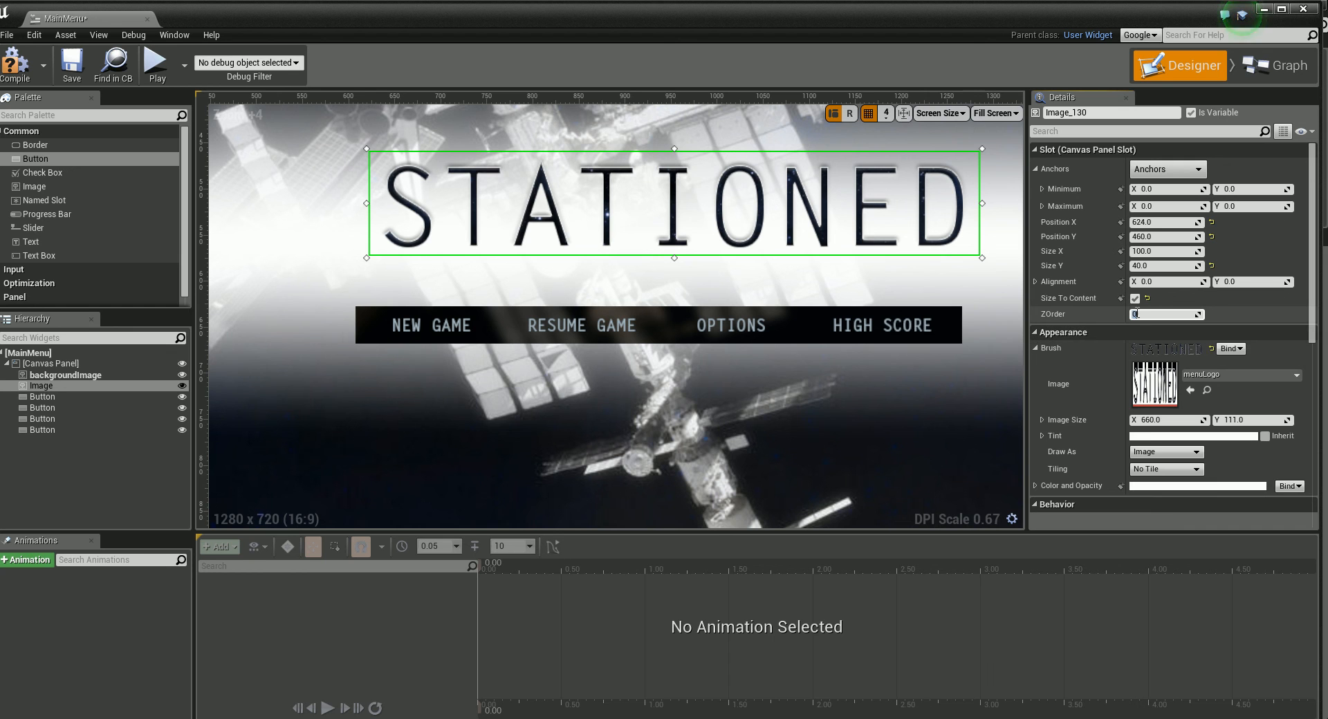
left_click(1138, 314)
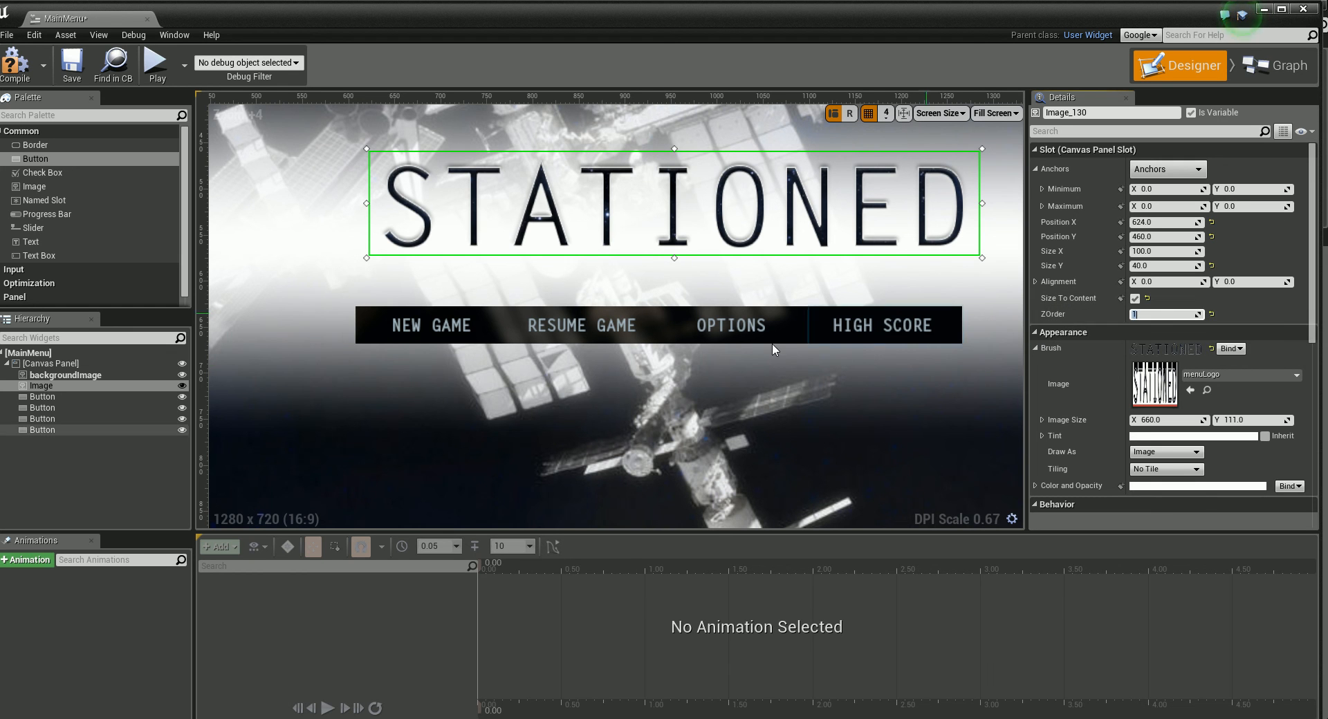
Step: Set the ZOrder of the New Game and Resume Game buttons to 2
left_click(441, 321)
left_click(1144, 314)
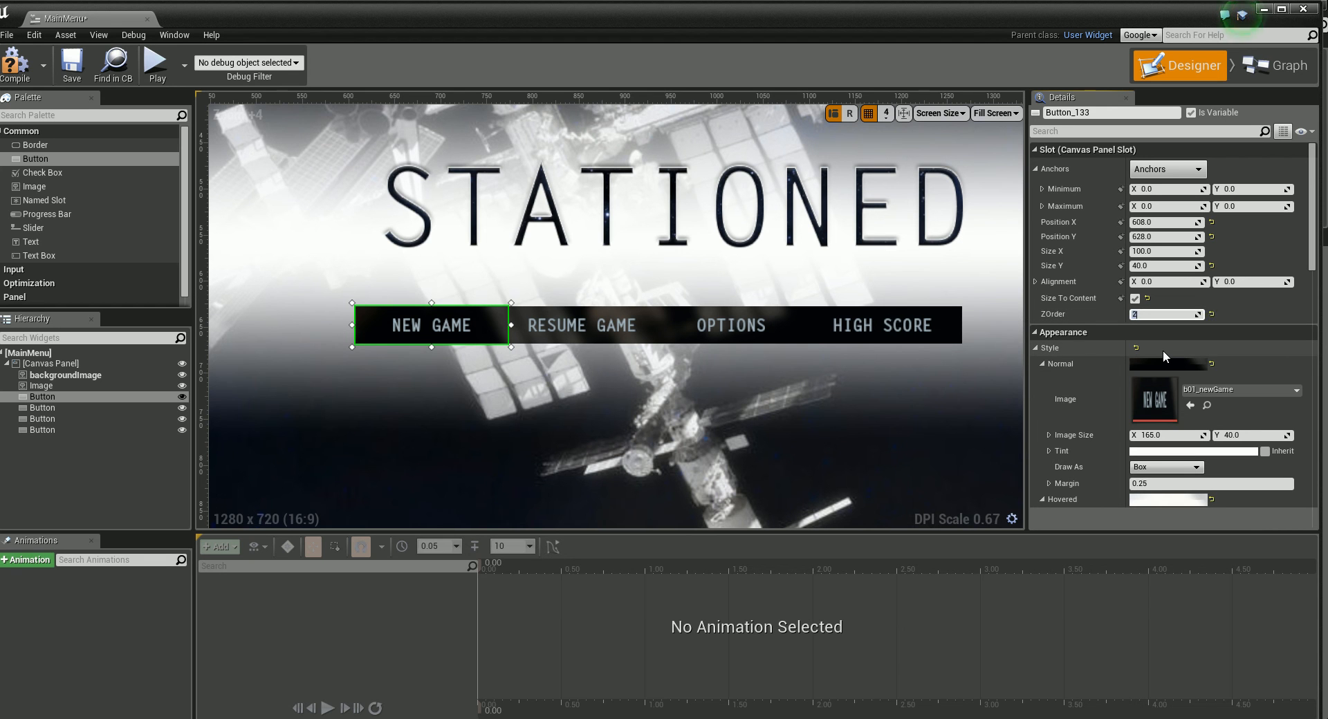
left_click(581, 325)
left_click(1148, 314)
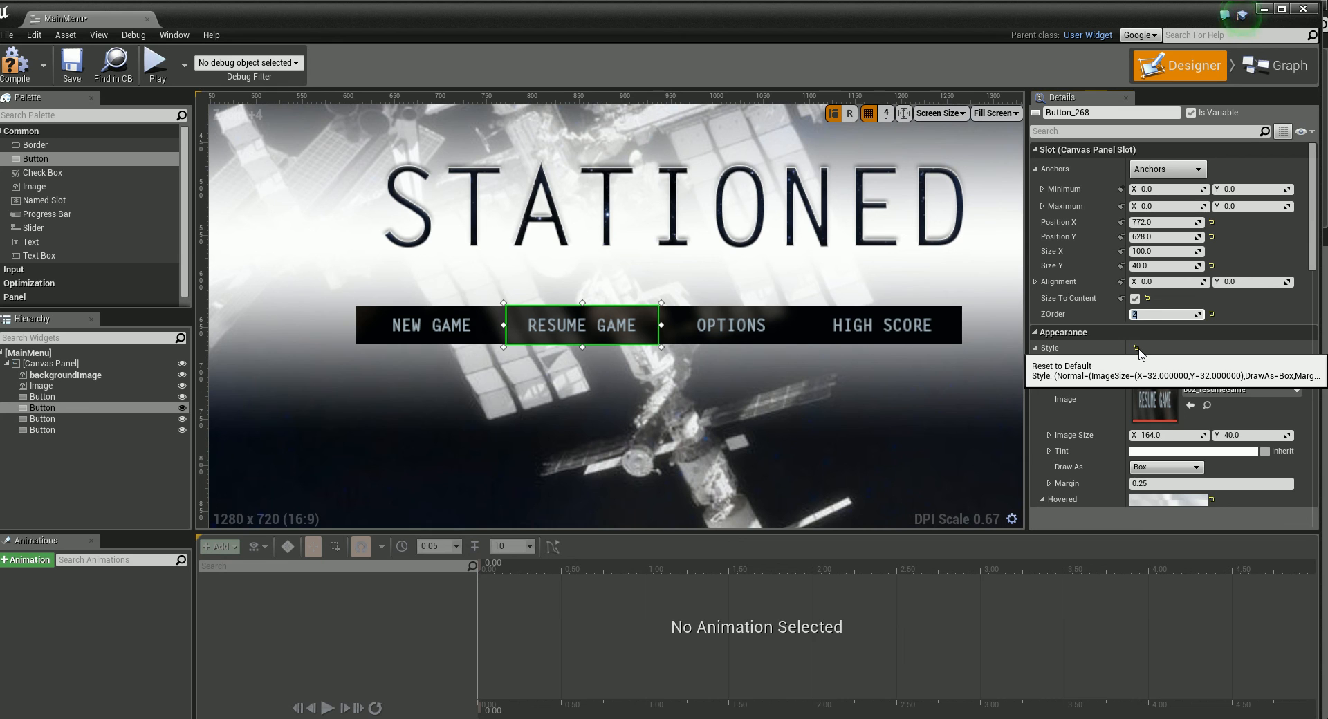
Step: Set the Options button's ZOrder to 2 and realign the button with the rest of the row
left_click(733, 330)
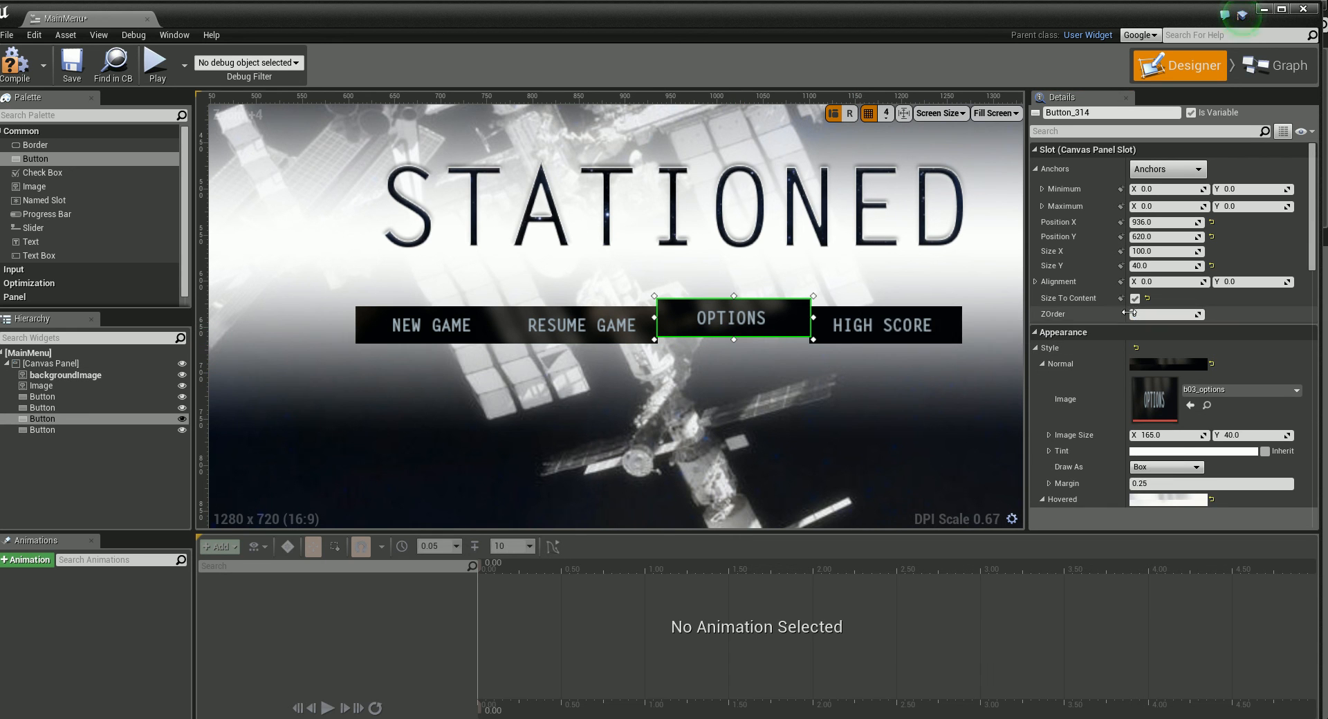
left_click(1133, 315)
type("2")
key("Return")
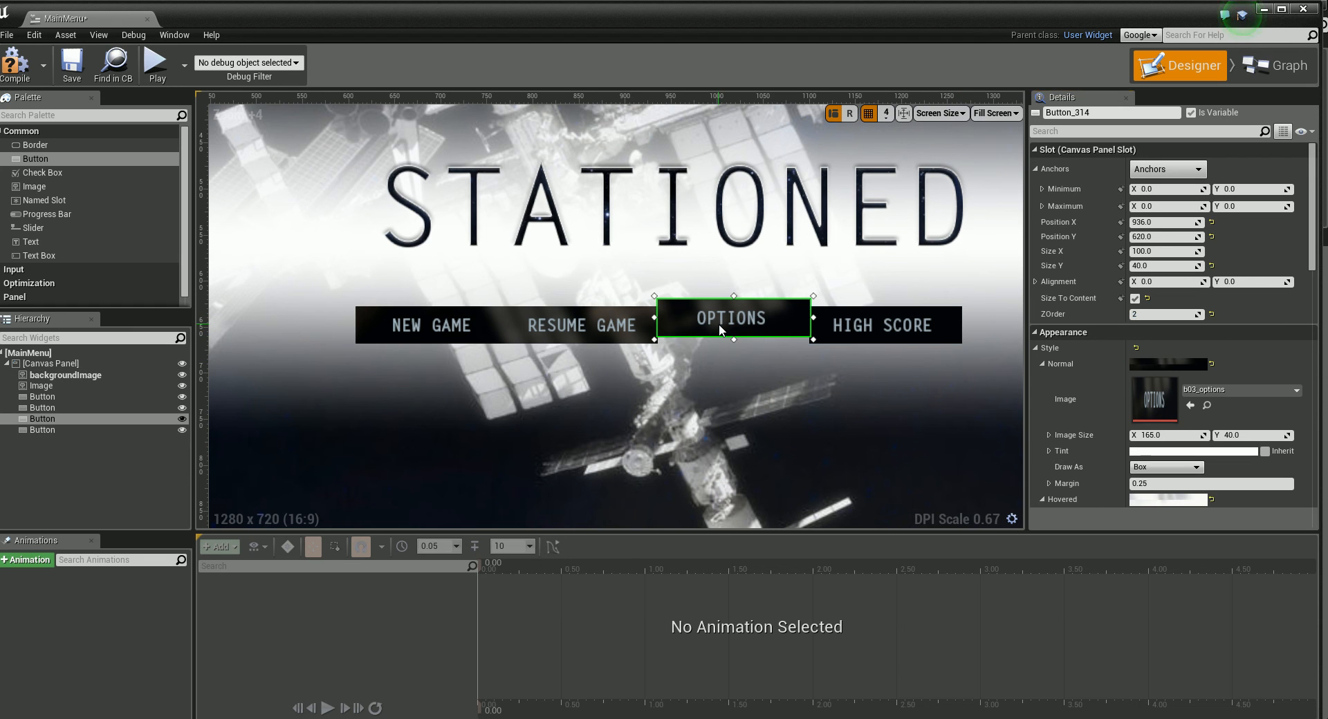
left_click(845, 375)
left_click(682, 324)
Step: Set the High Score button's ZOrder to 2
left_click(906, 332)
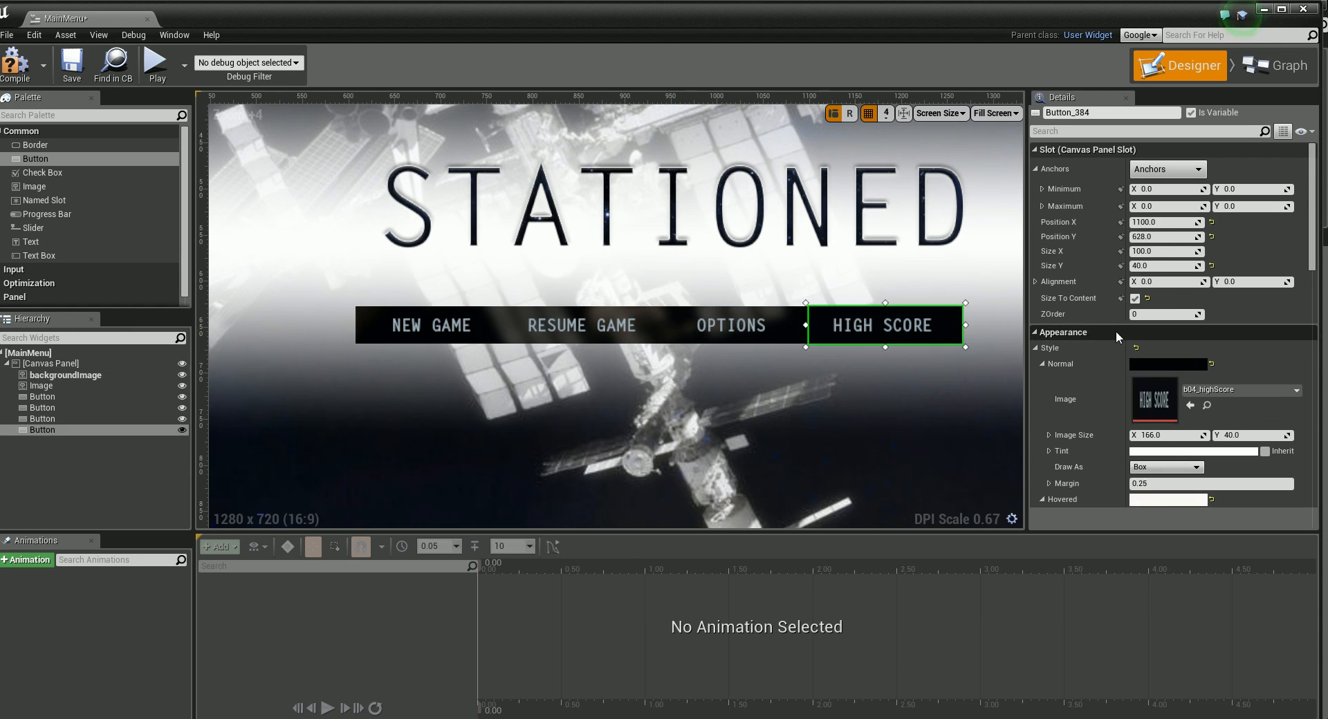
left_click(1143, 315)
type("2")
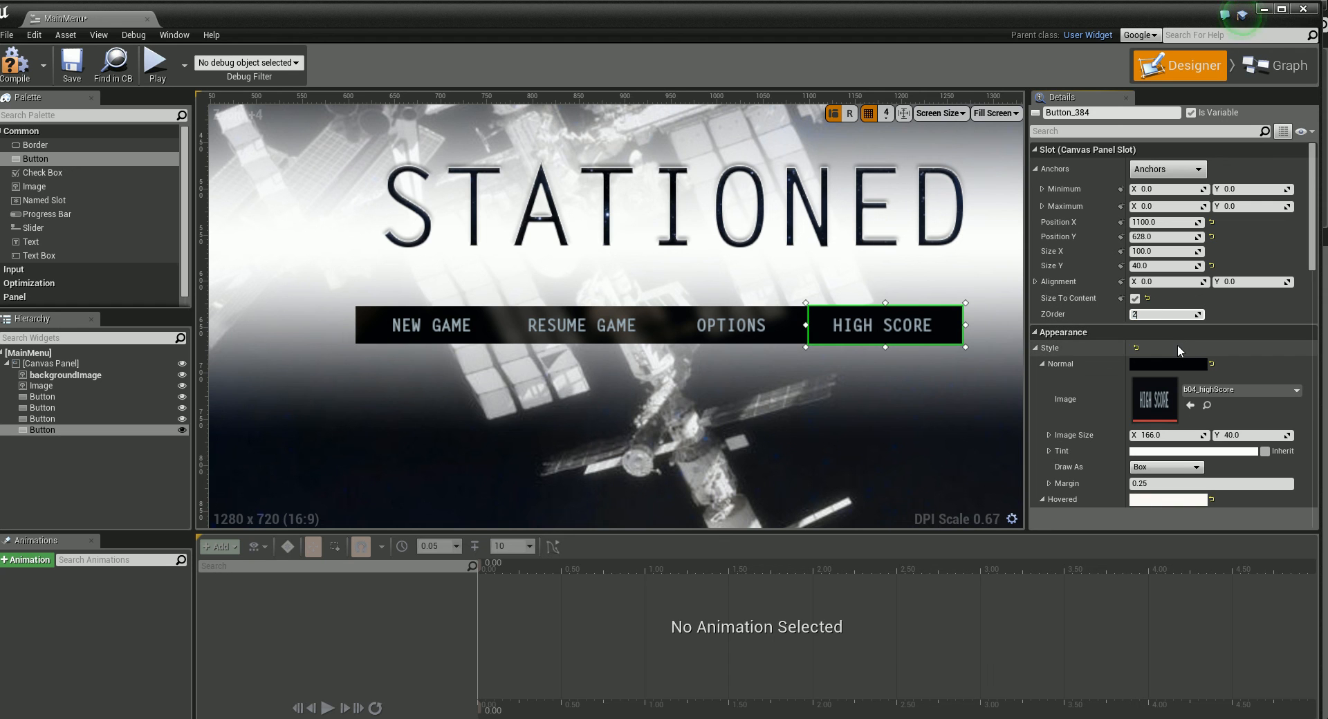
left_click(816, 419)
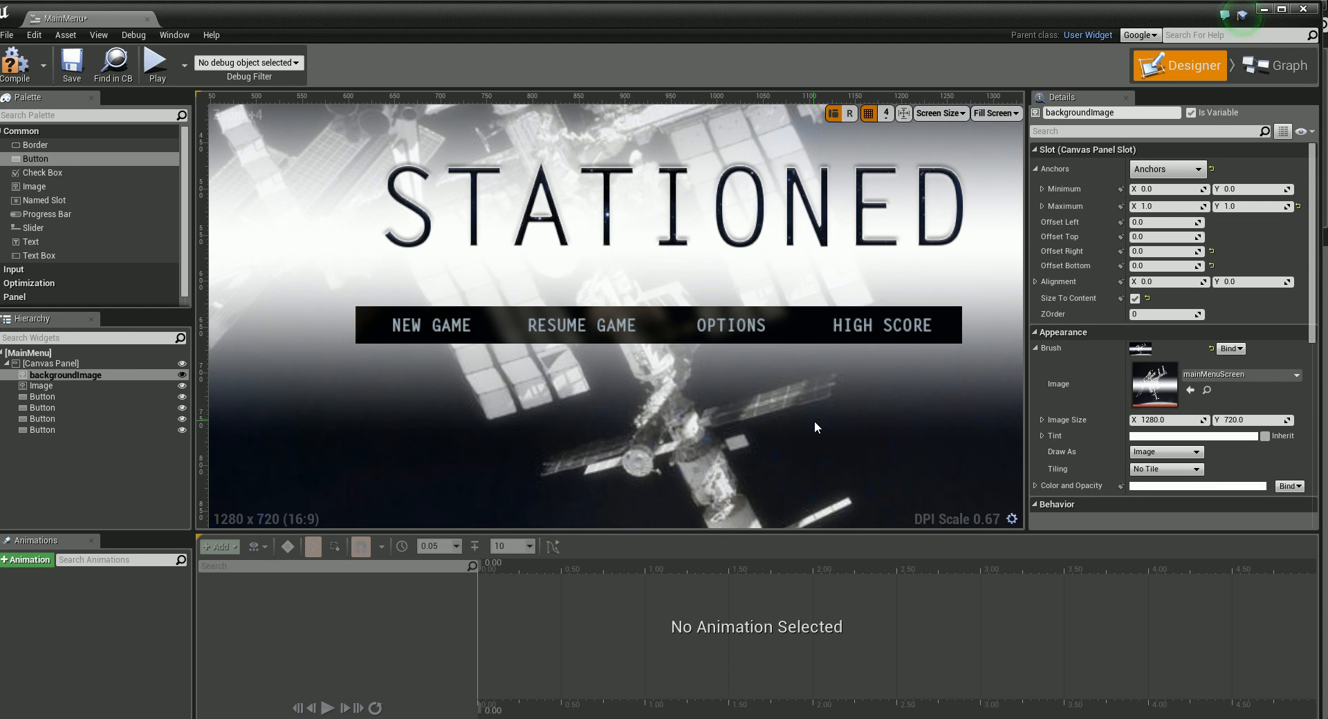
Step: Select all four menu buttons together and move the row up and slightly right, closer beneath the STATIONED logo
left_click(930, 332)
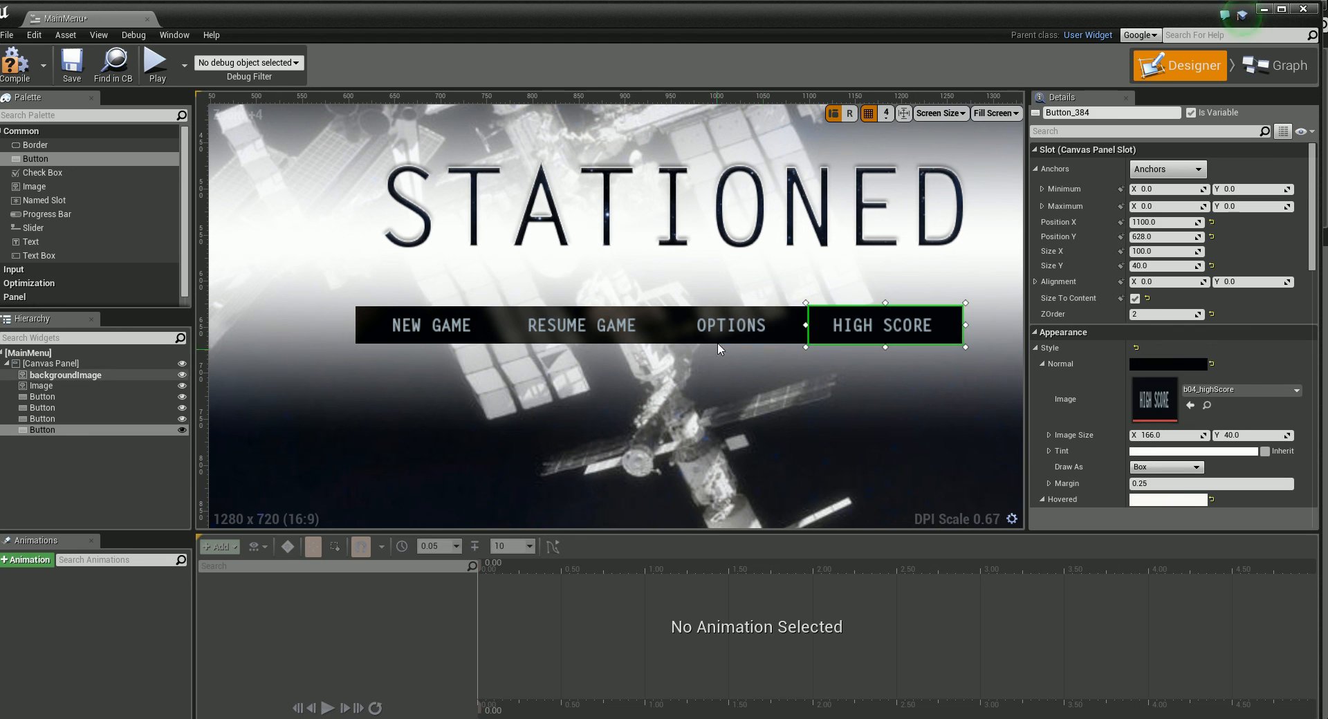
left_click(708, 341)
left_click(882, 325, "ctrl")
left_click(634, 328, "ctrl")
left_click(425, 324, "ctrl")
scroll(813, 352, "down", 3)
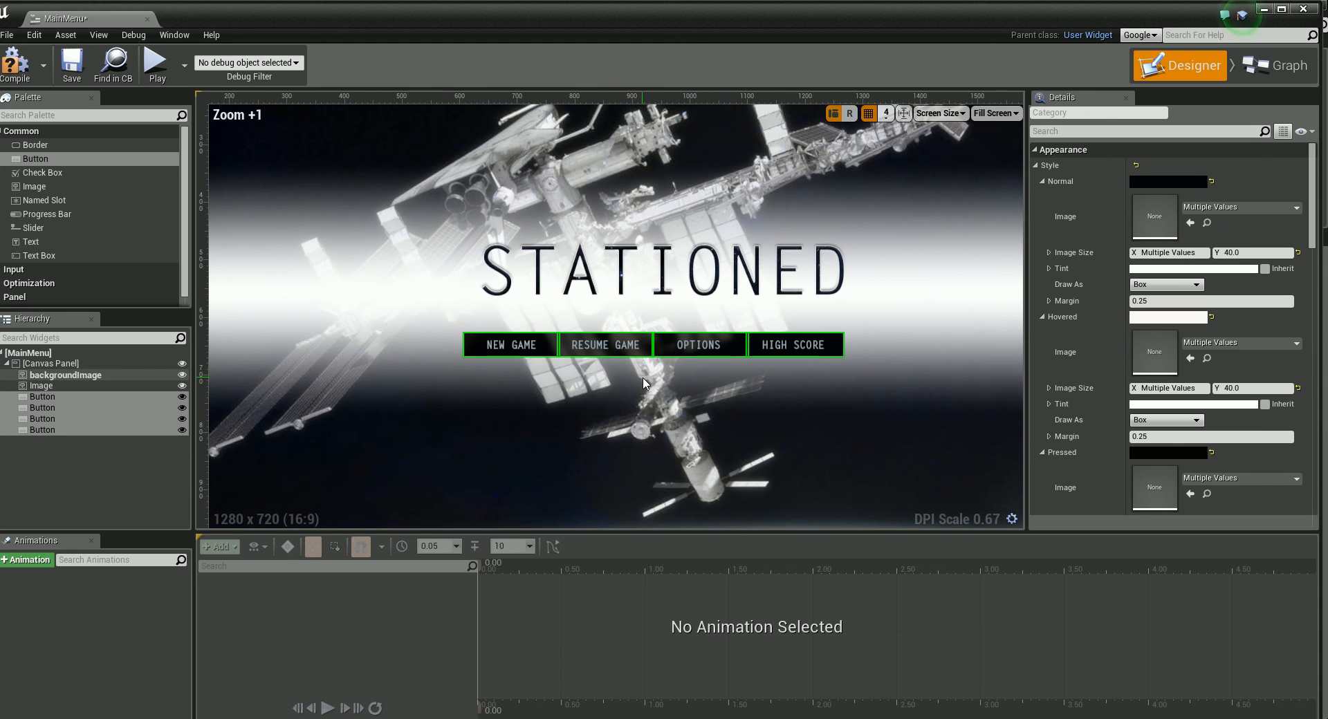
left_click_drag(813, 345, 824, 323)
left_click(812, 388)
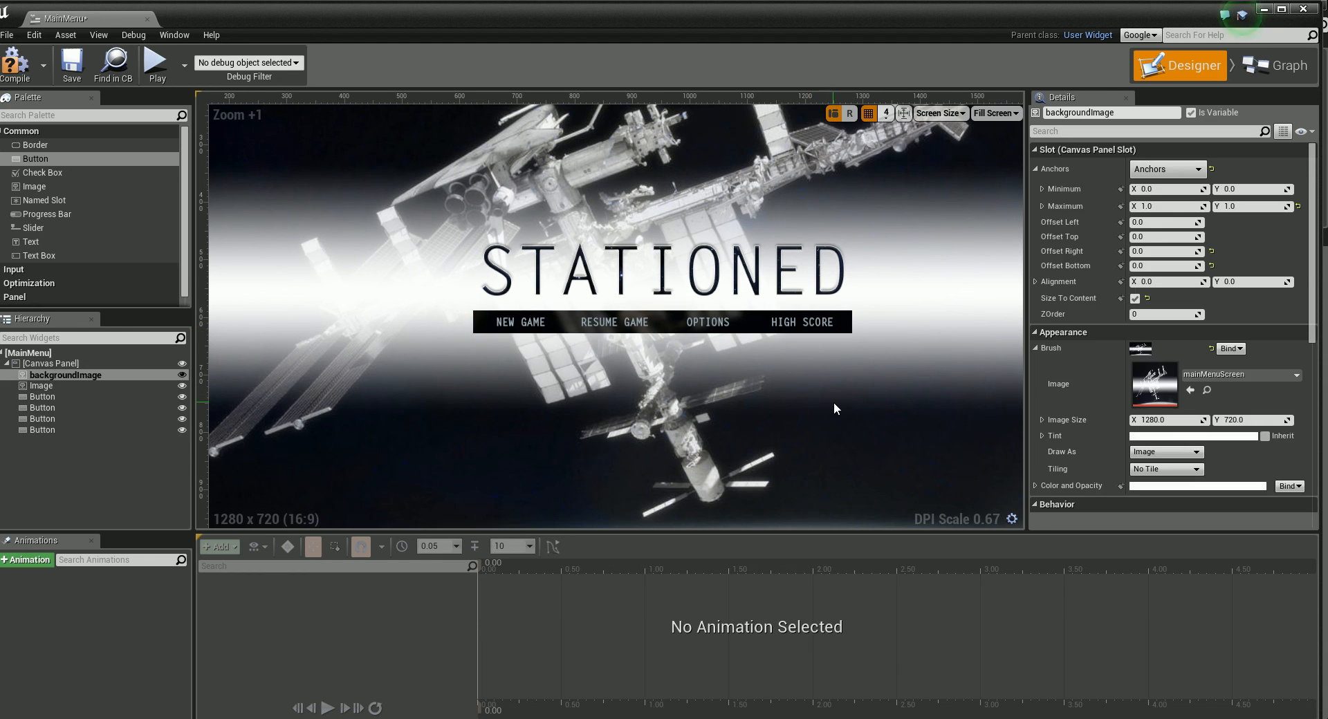
scroll(704, 359, "down", 2)
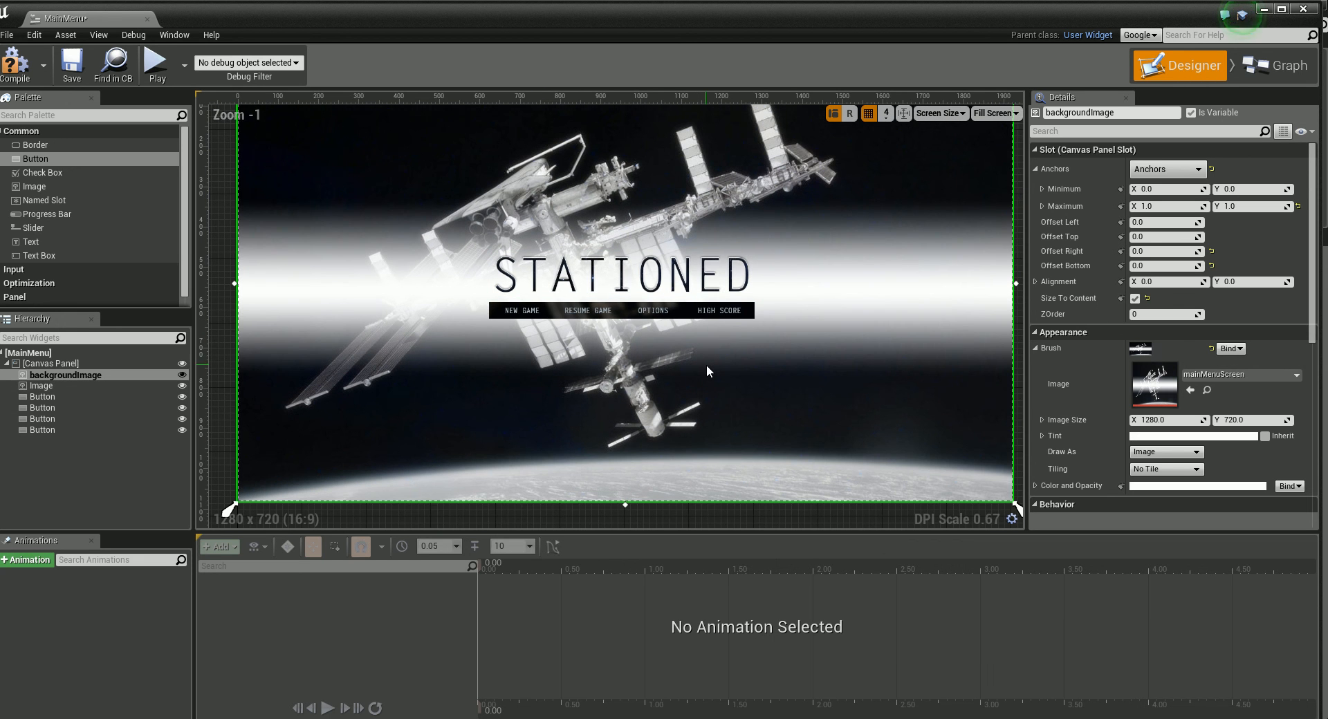
scroll(706, 371, "down", 1)
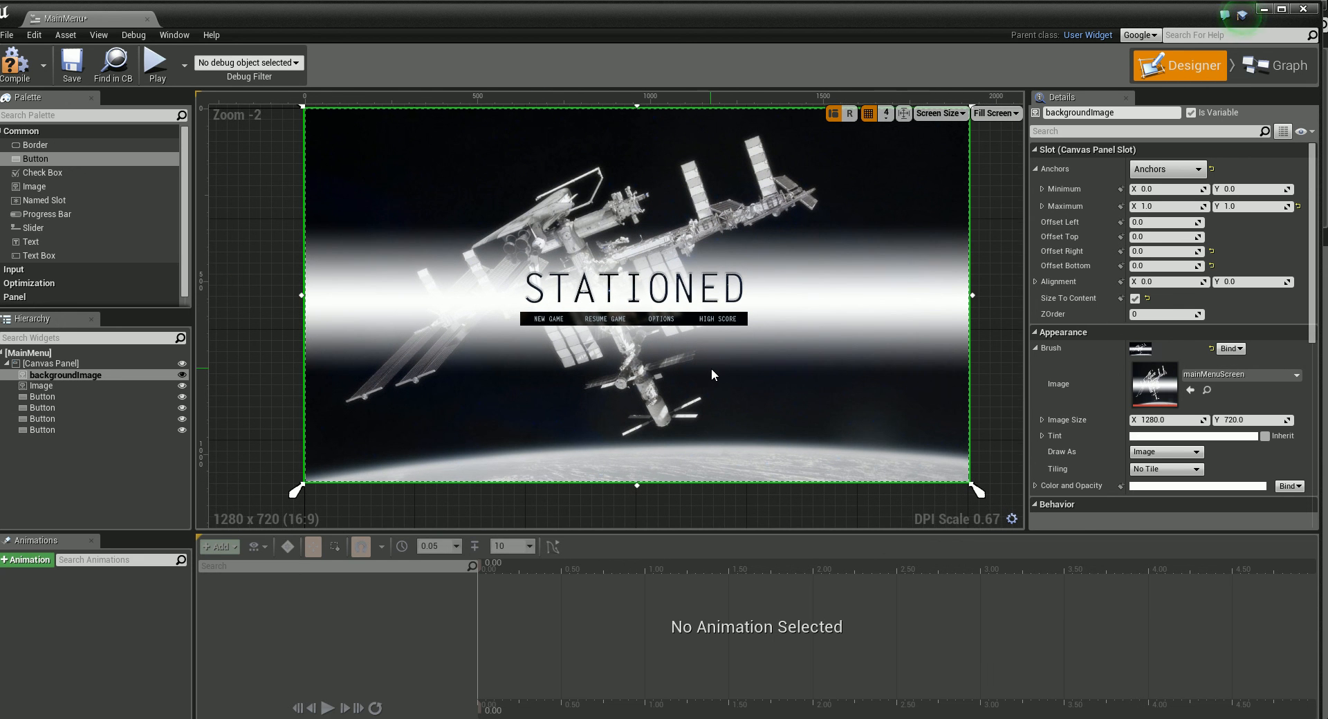
right_click_drag(711, 368, 718, 383)
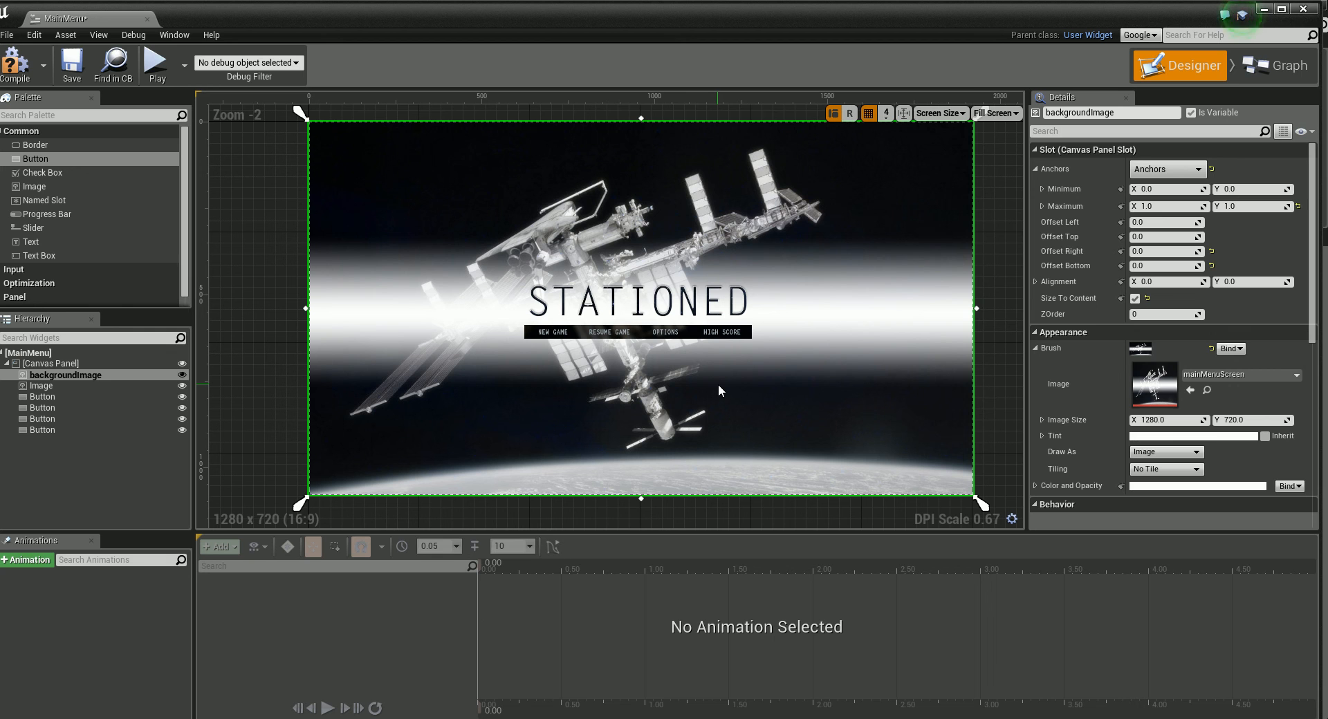